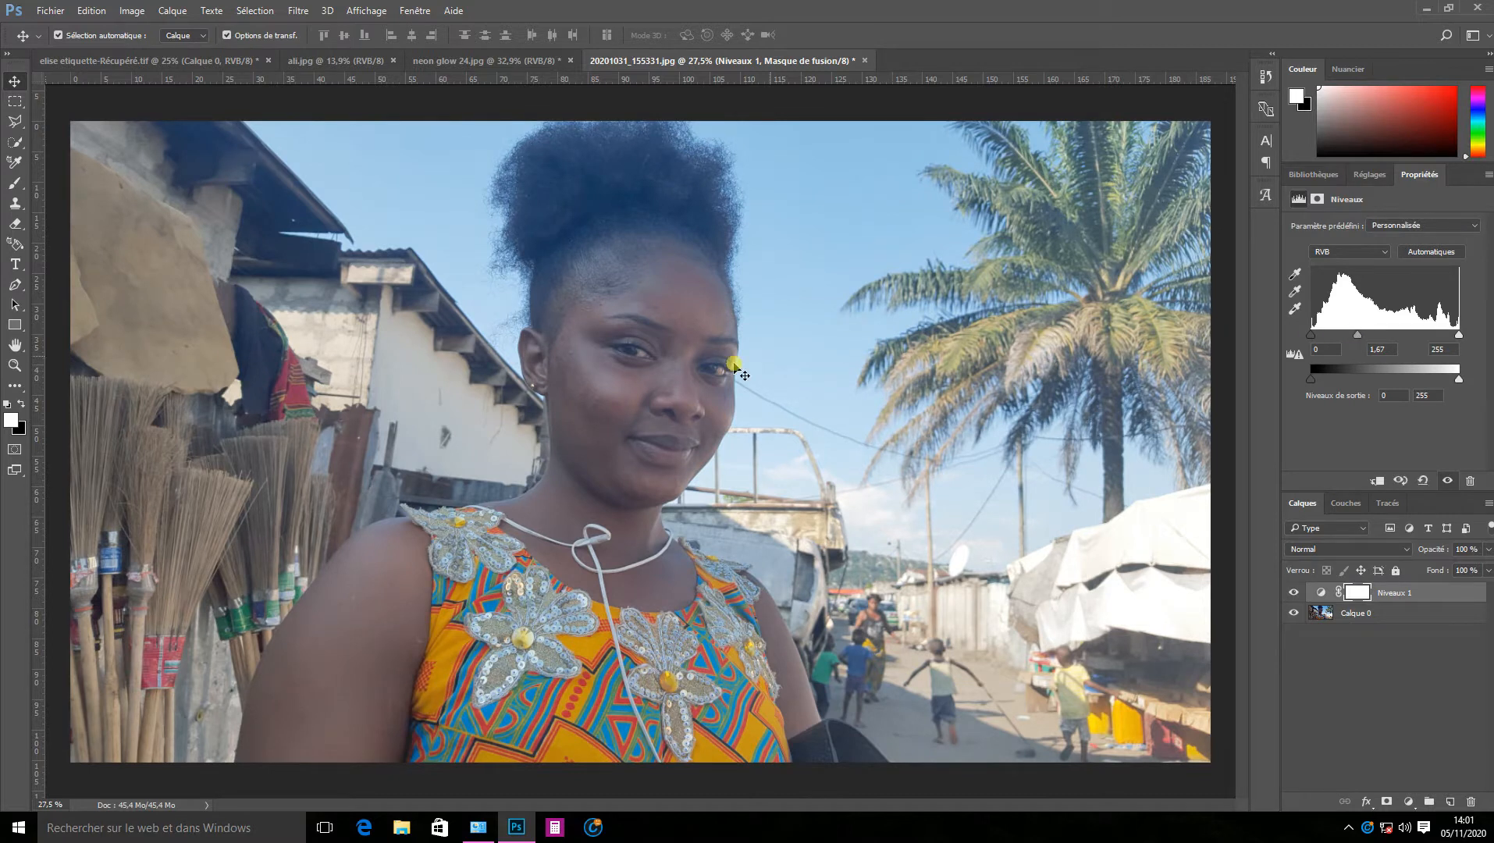
Compare the whole photo with and without the Niveaux 1 adjustment layer.
scroll(706, 360, "down", 2)
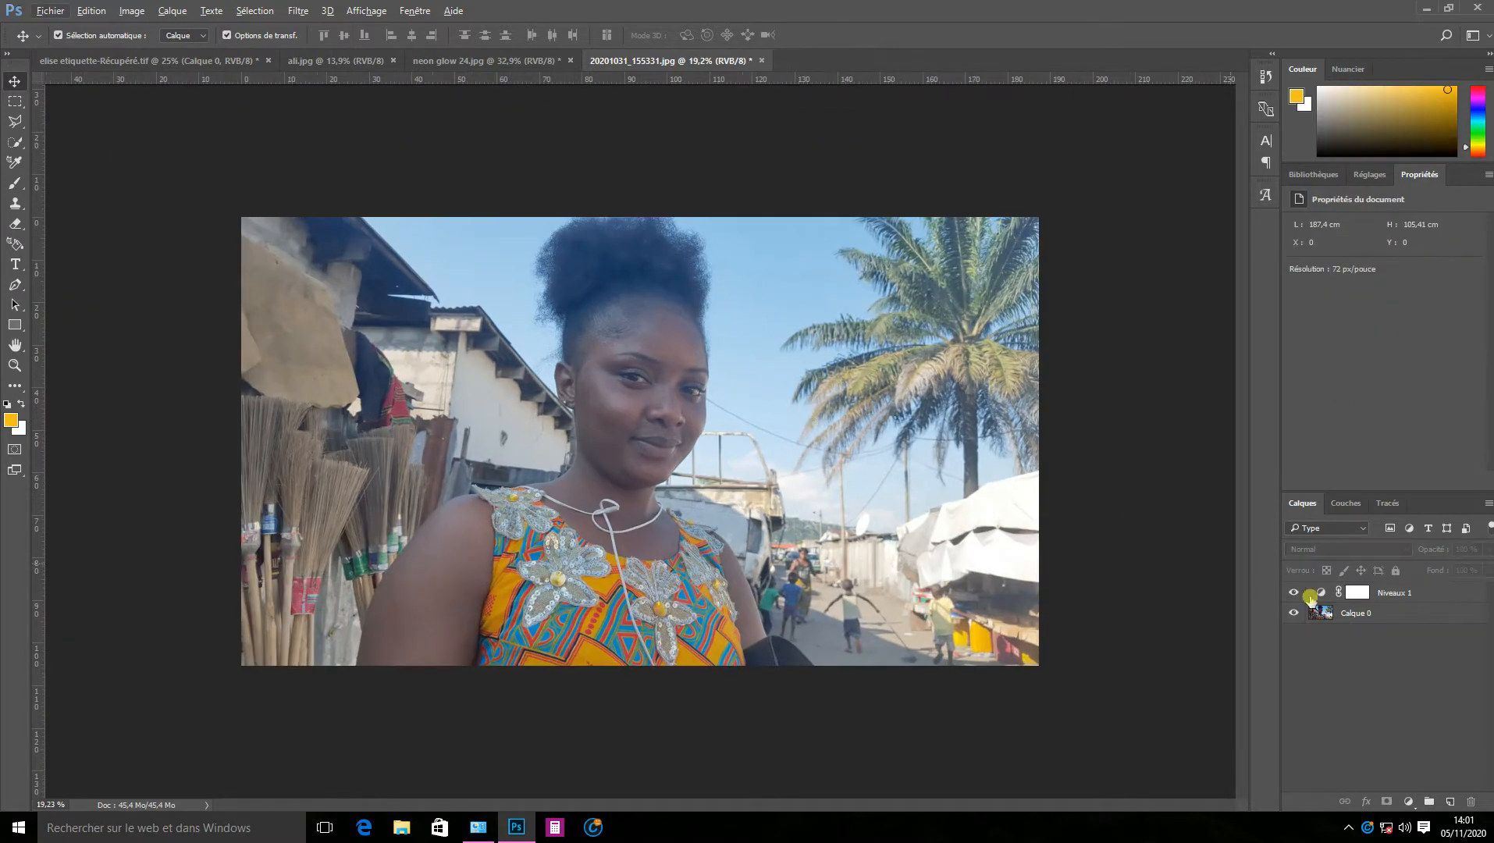
left_click(1294, 593)
left_click(1294, 593)
left_click(646, 429)
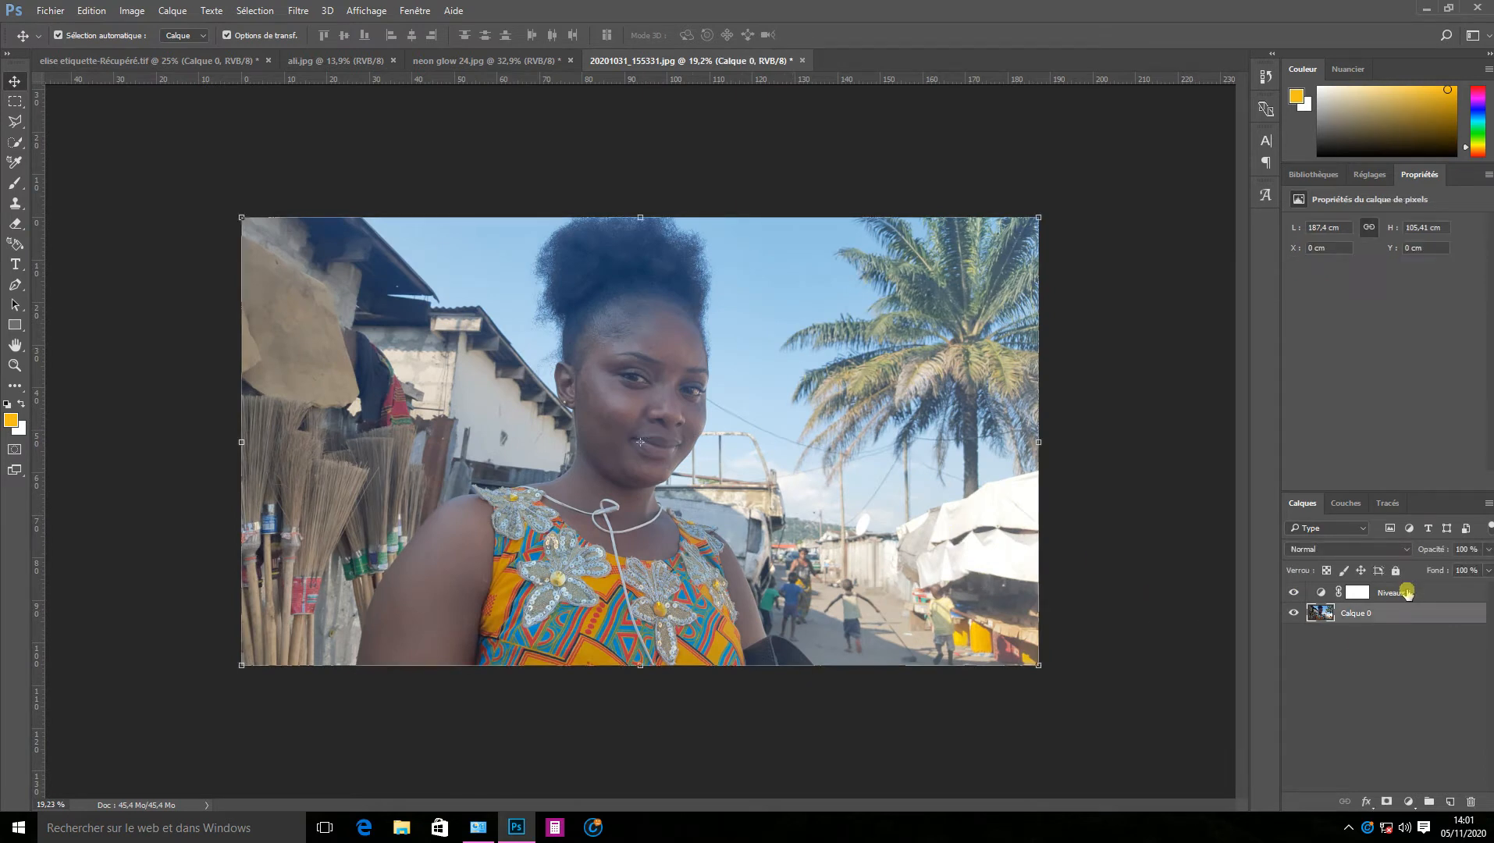
Target the Niveaux 1 layer mask and choose the Brush tool with a soft 347 px tip.
left_click(1401, 592)
left_click(1355, 593)
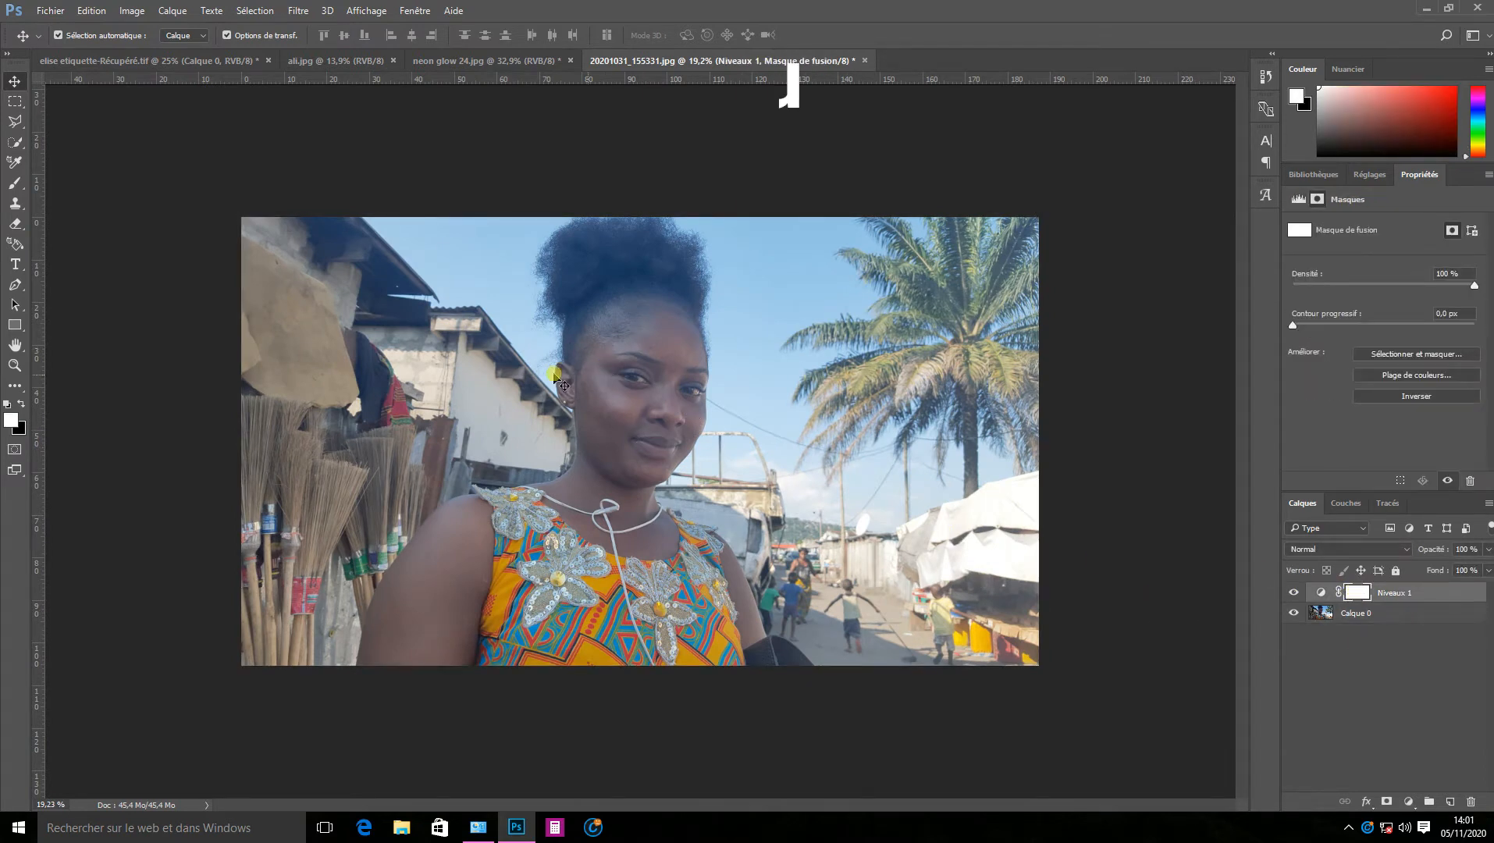
right_click(17, 187)
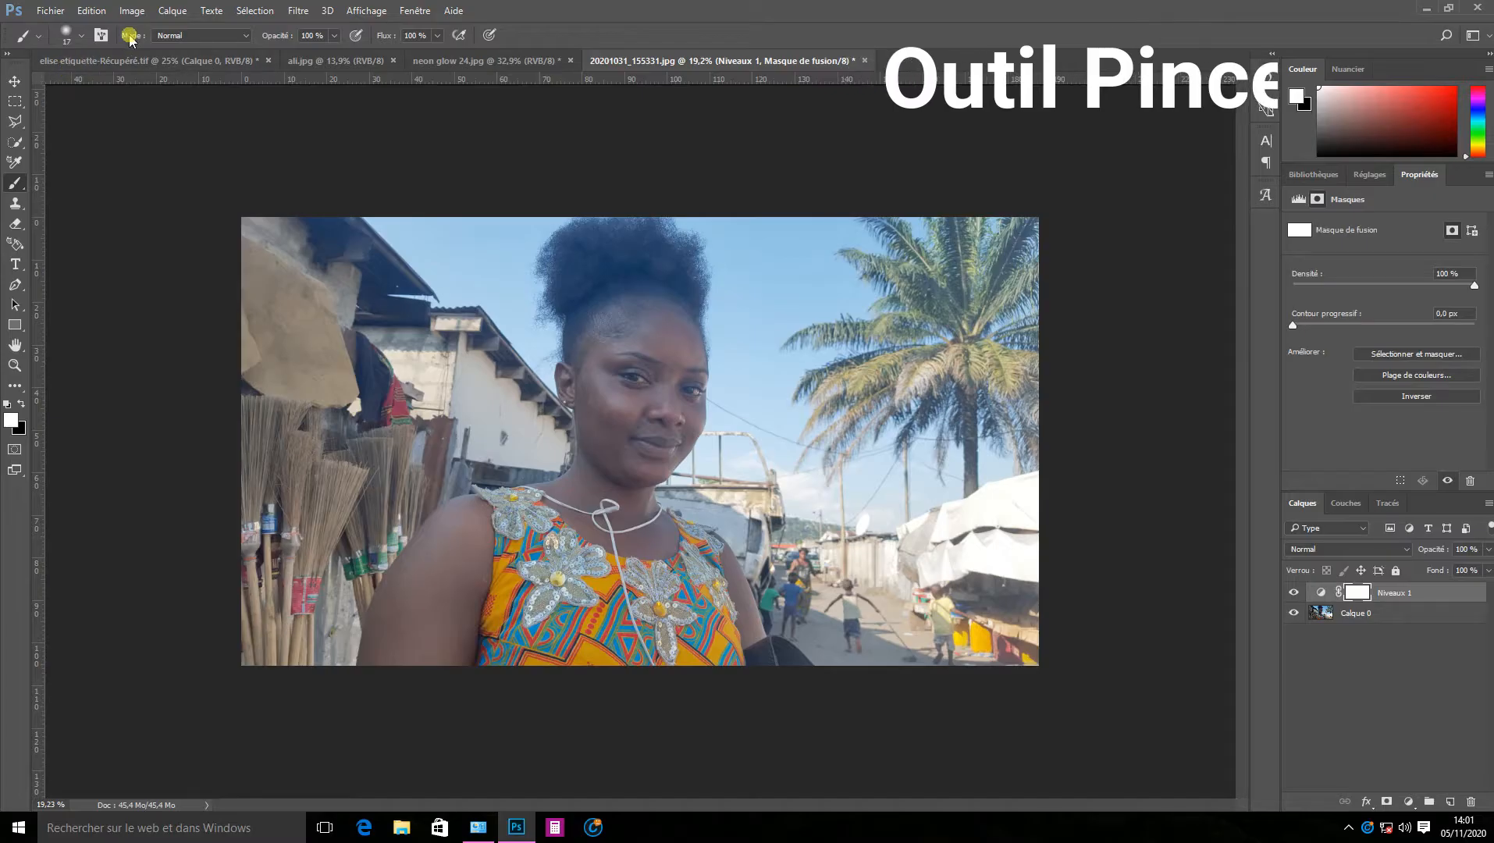
left_click(81, 35)
left_click(174, 85)
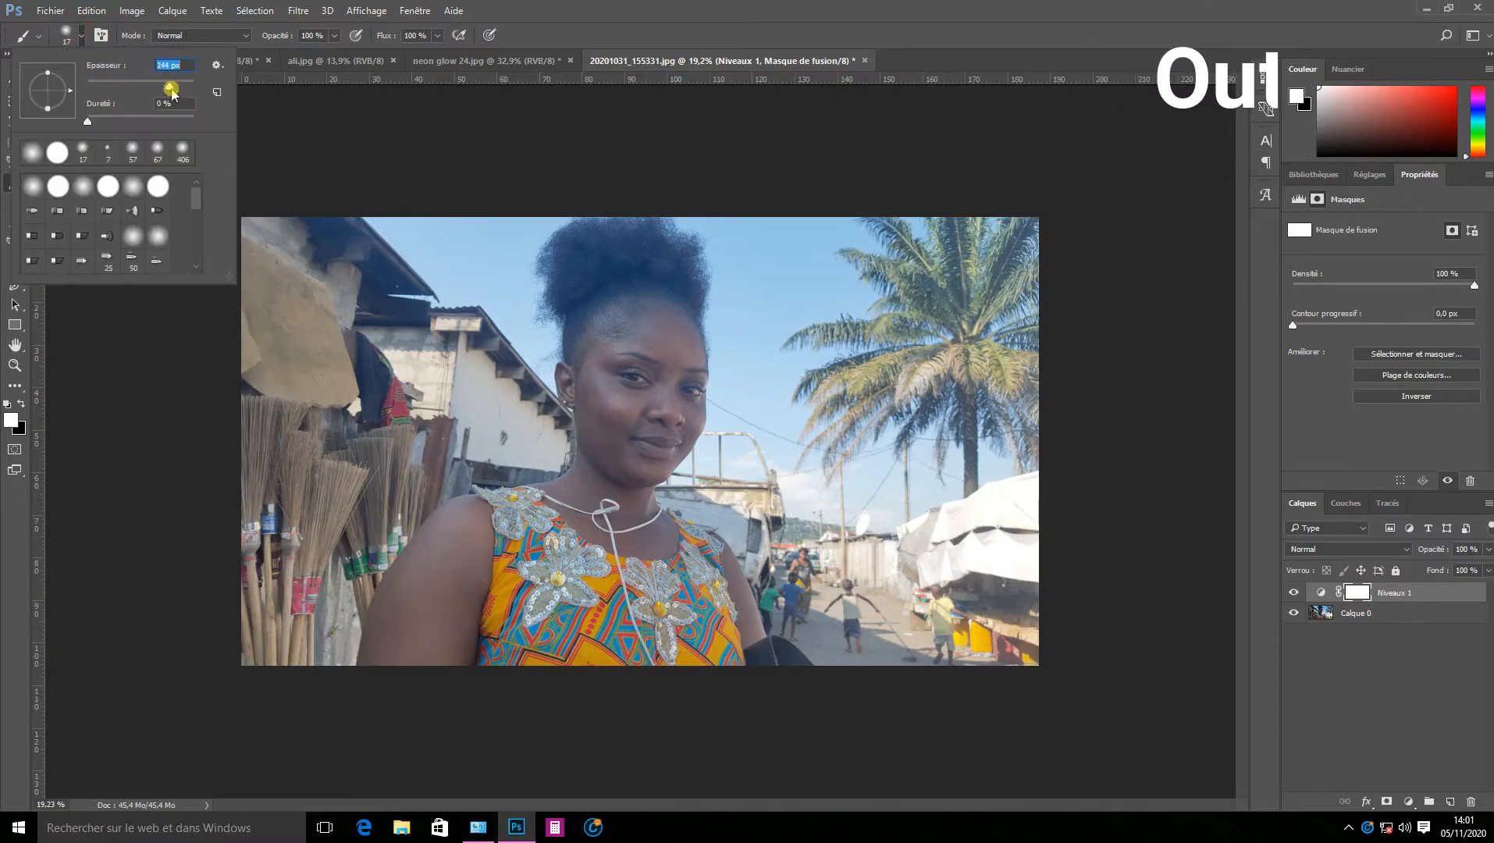
left_click(414, 343)
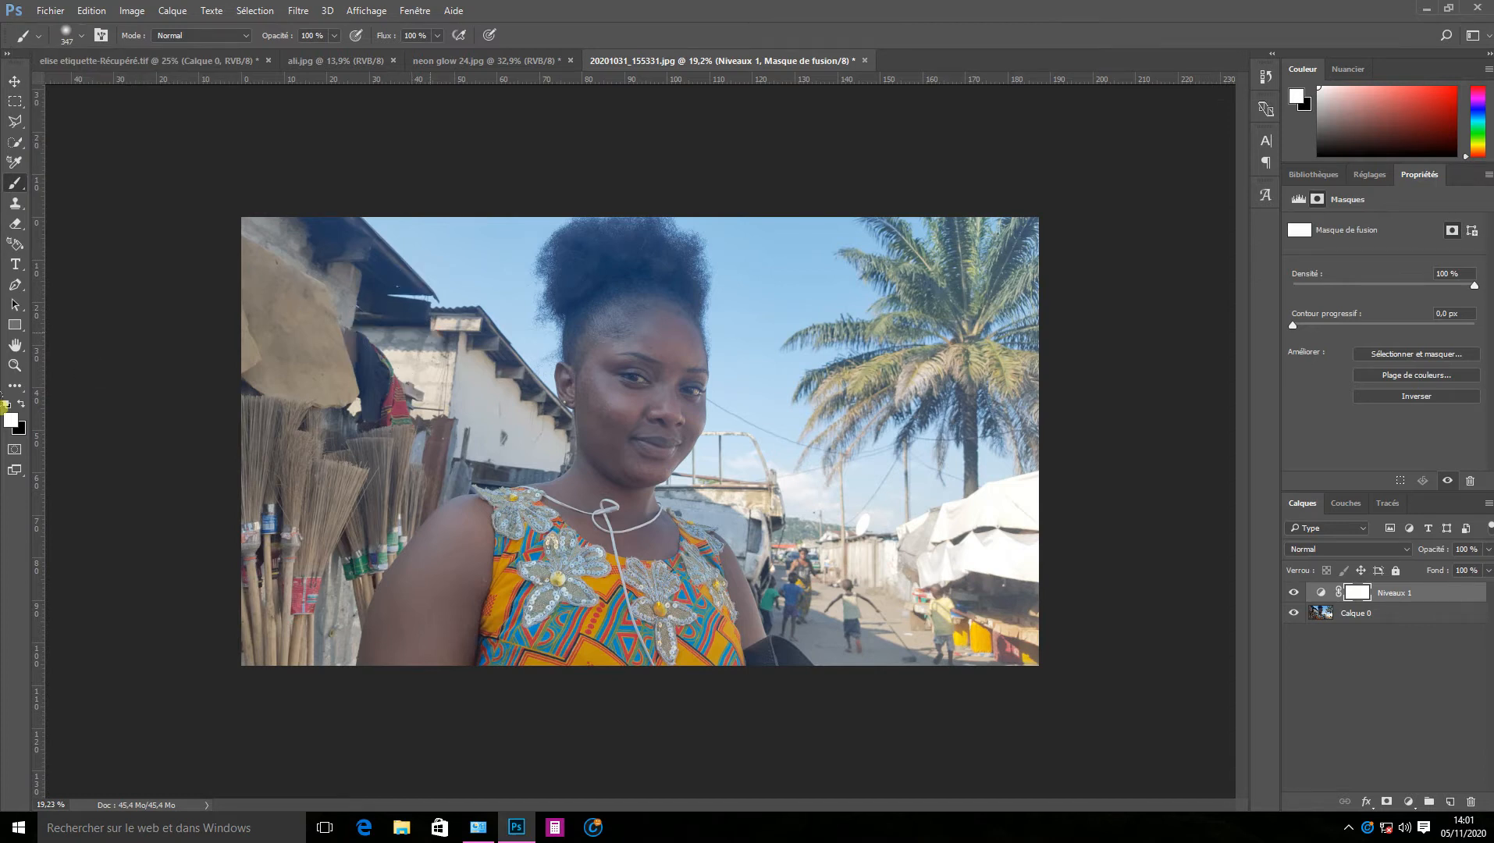
Set the foreground colour to black, hex 000000.
left_click(14, 419)
type("000000")
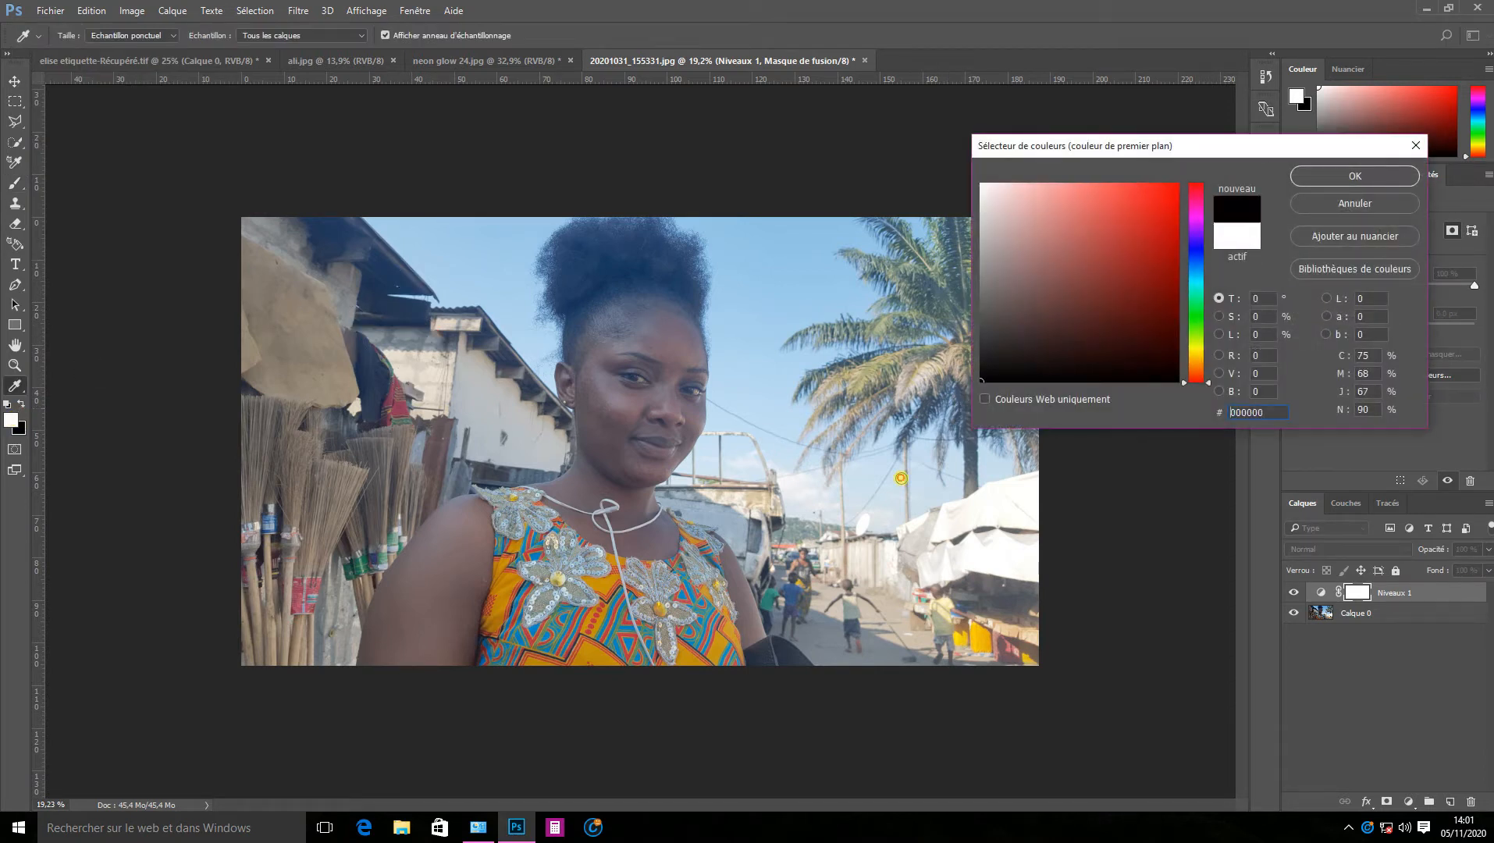
left_click(1355, 175)
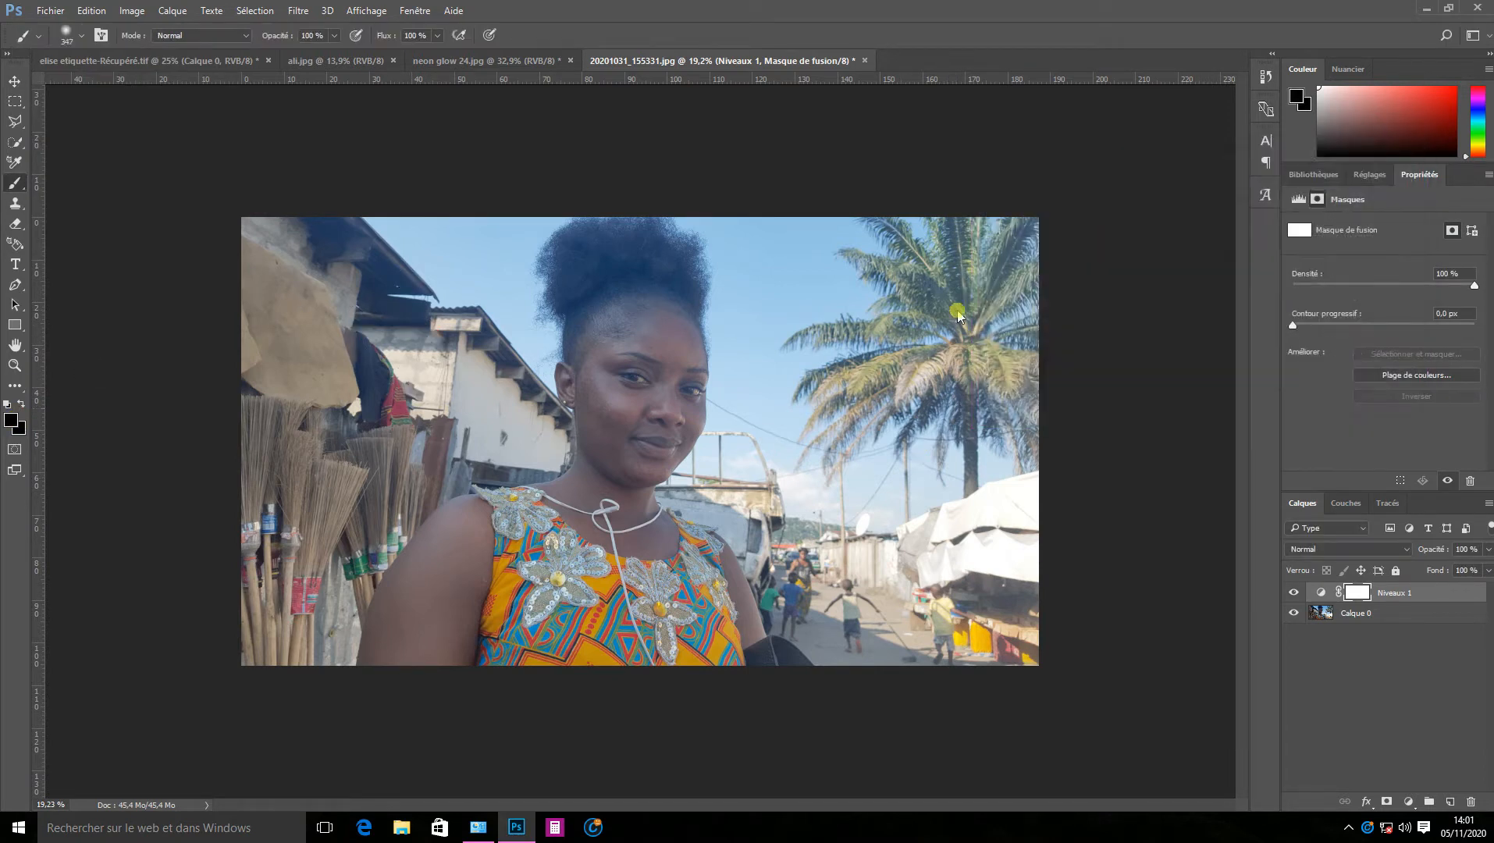
Enlarge the brush to 1691 px and paint black over the background around the woman on the Niveaux 1 mask.
left_click(81, 35)
left_click_drag(125, 67, 201, 114)
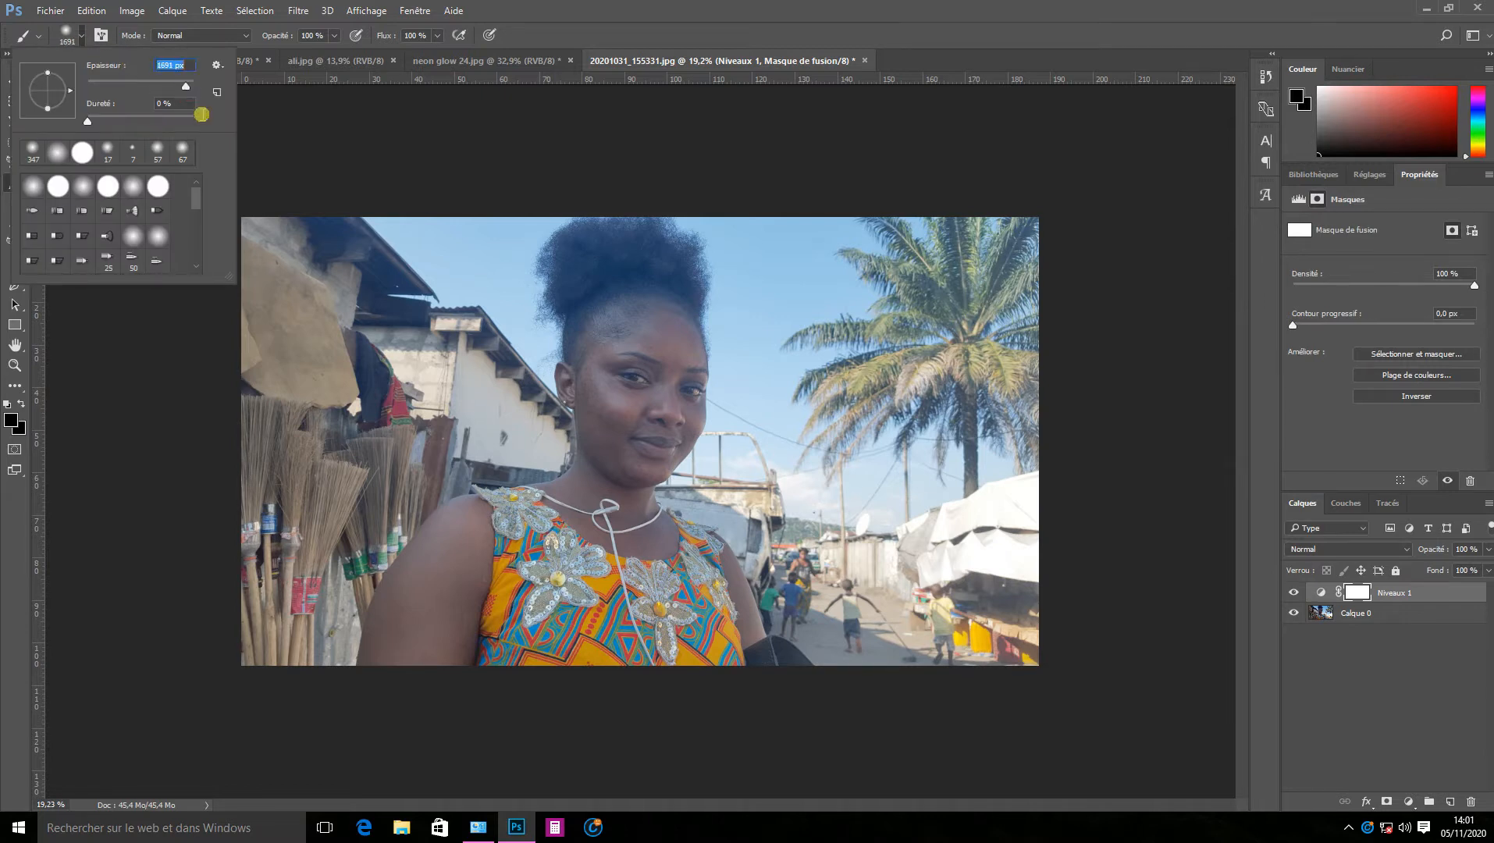
left_click(894, 323)
mouse_move(894, 323)
left_mouse_down()
mouse_move(927, 243)
mouse_move(955, 254)
mouse_move(994, 565)
mouse_move(897, 406)
mouse_move(813, 174)
mouse_move(760, 162)
mouse_move(754, 134)
mouse_move(270, 469)
mouse_move(245, 545)
left_mouse_up()
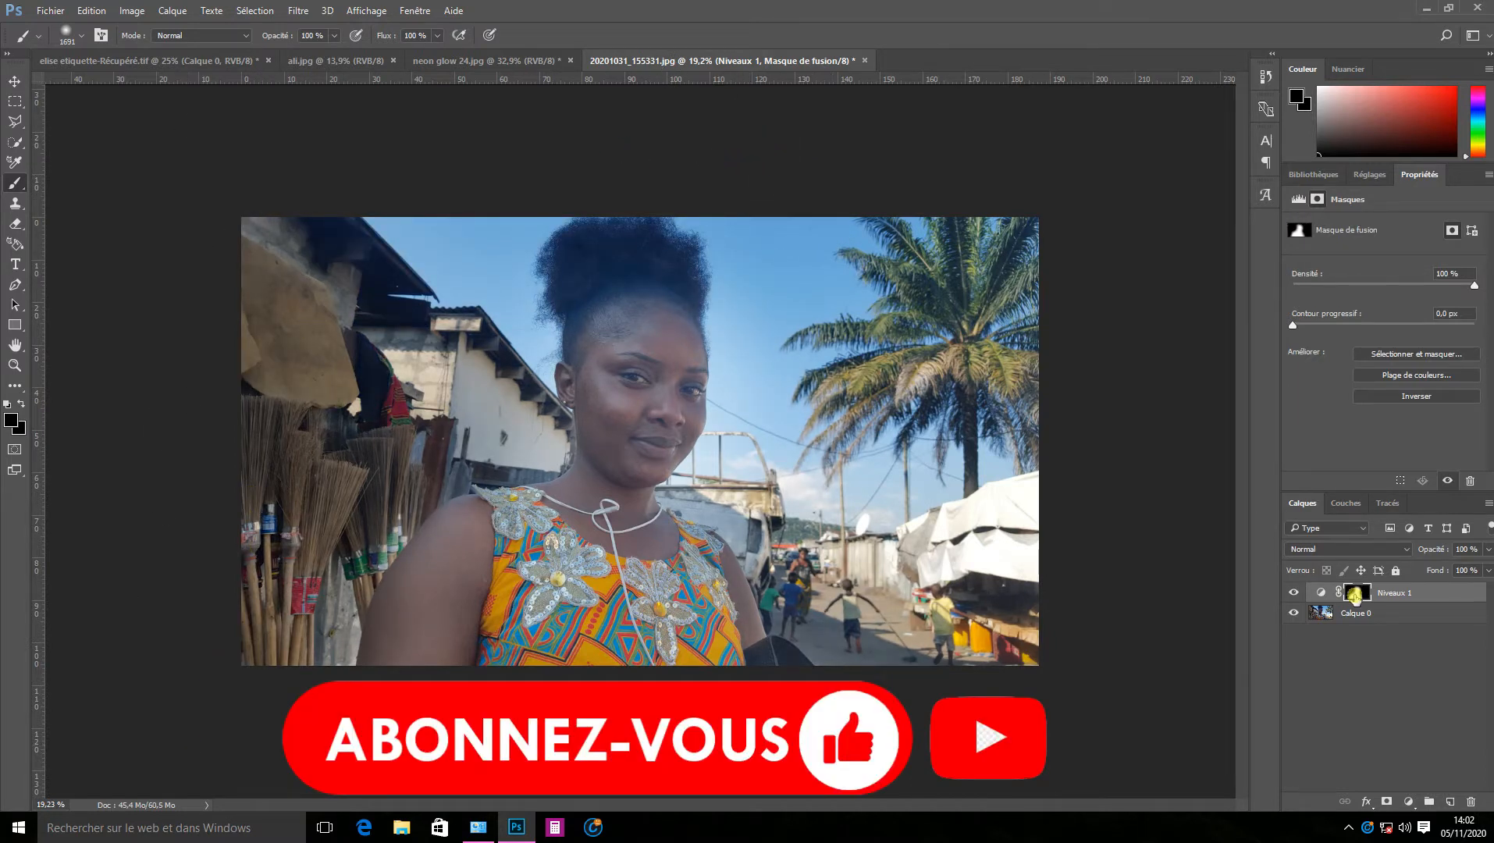
Compare the photo with and without the masked Niveaux 1 brightening by toggling the layer's visibility.
left_click(1296, 592)
left_click(1292, 592)
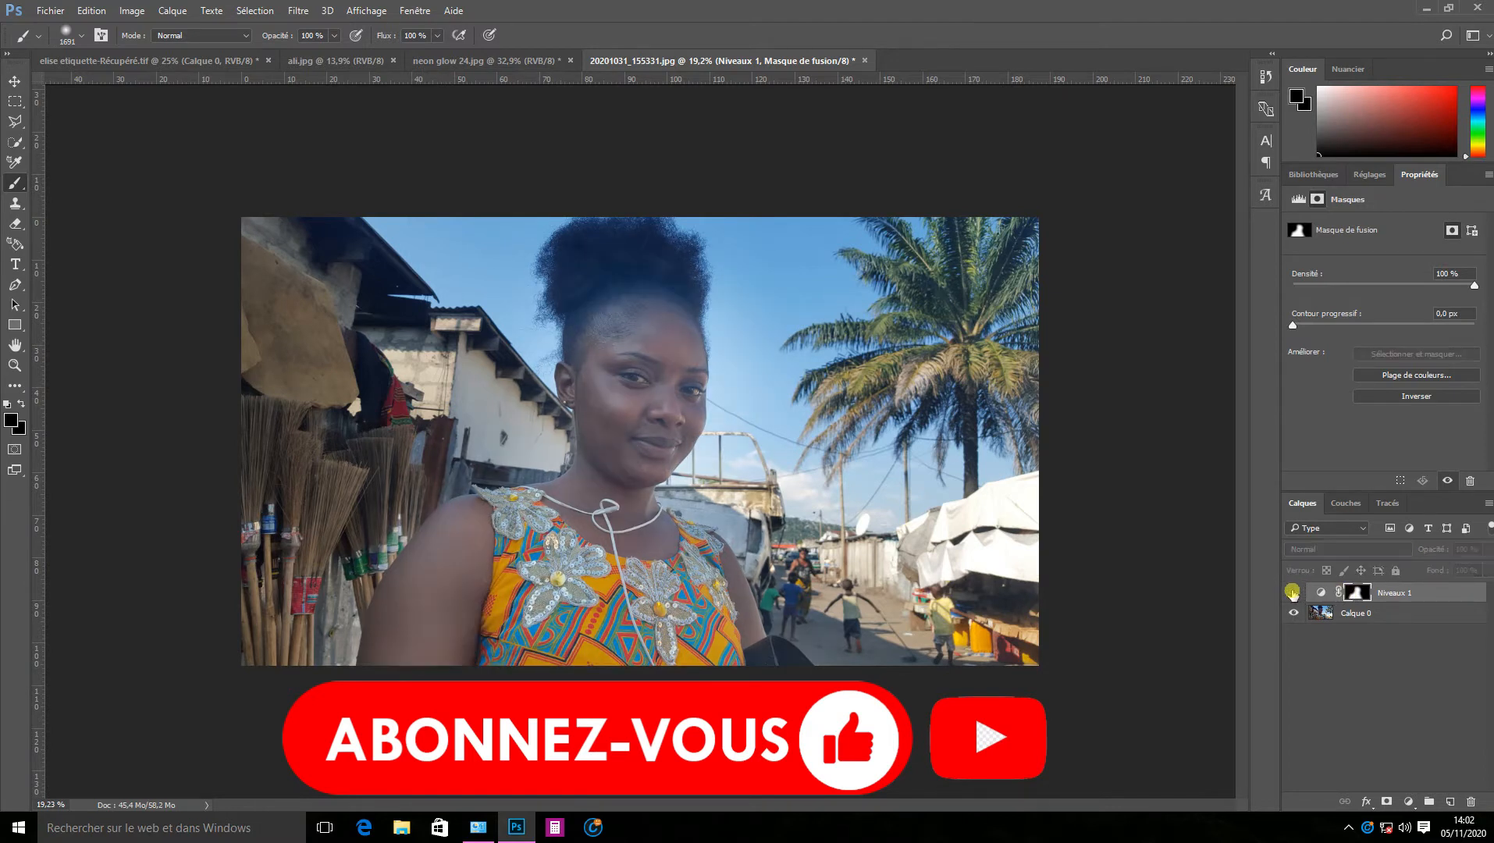
left_click(1292, 592)
left_click(1292, 592)
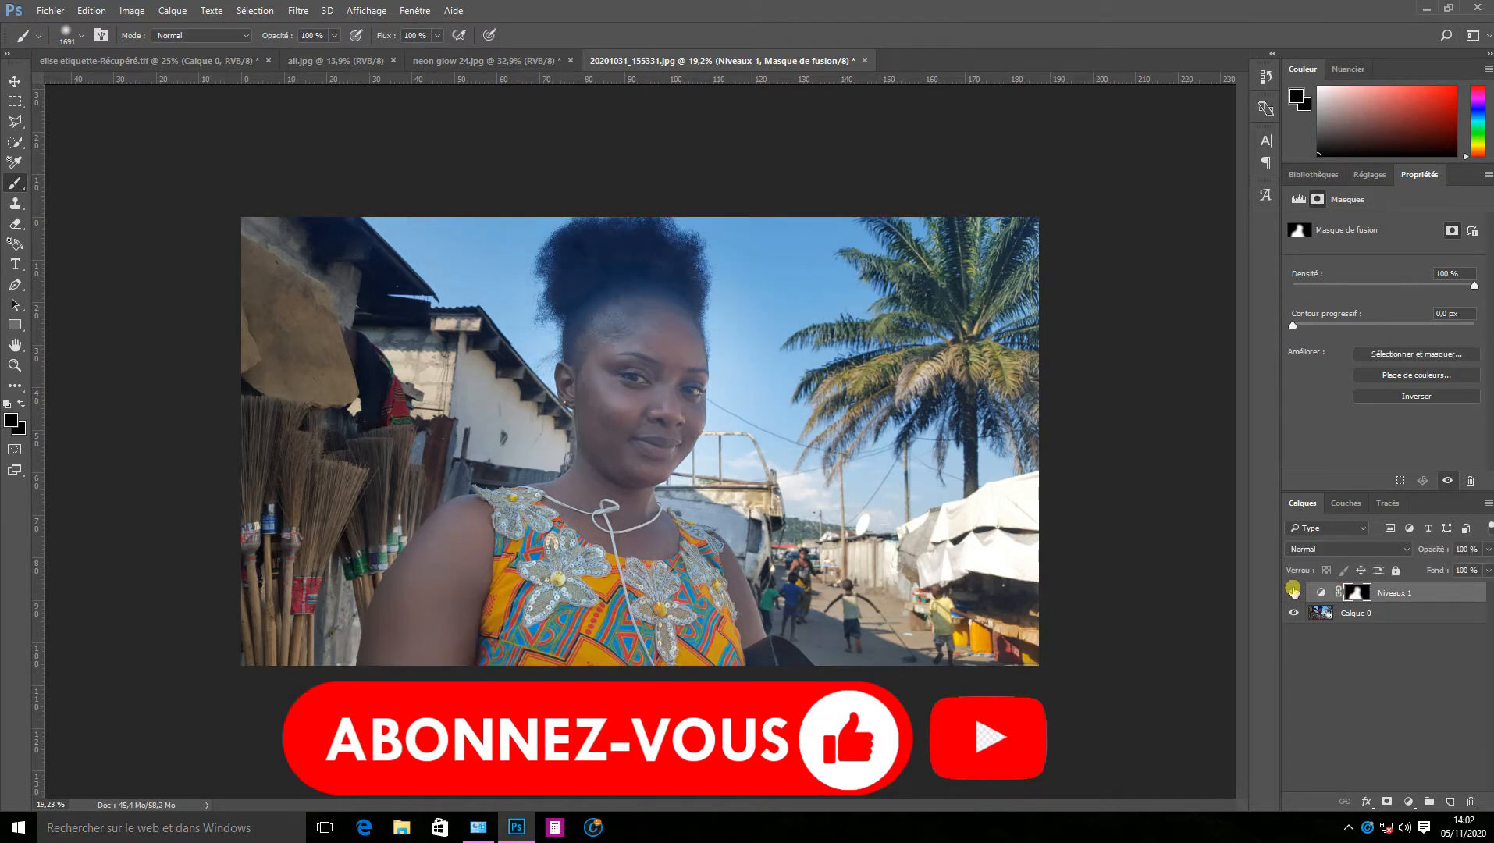
left_click(1293, 592)
left_click(1293, 590)
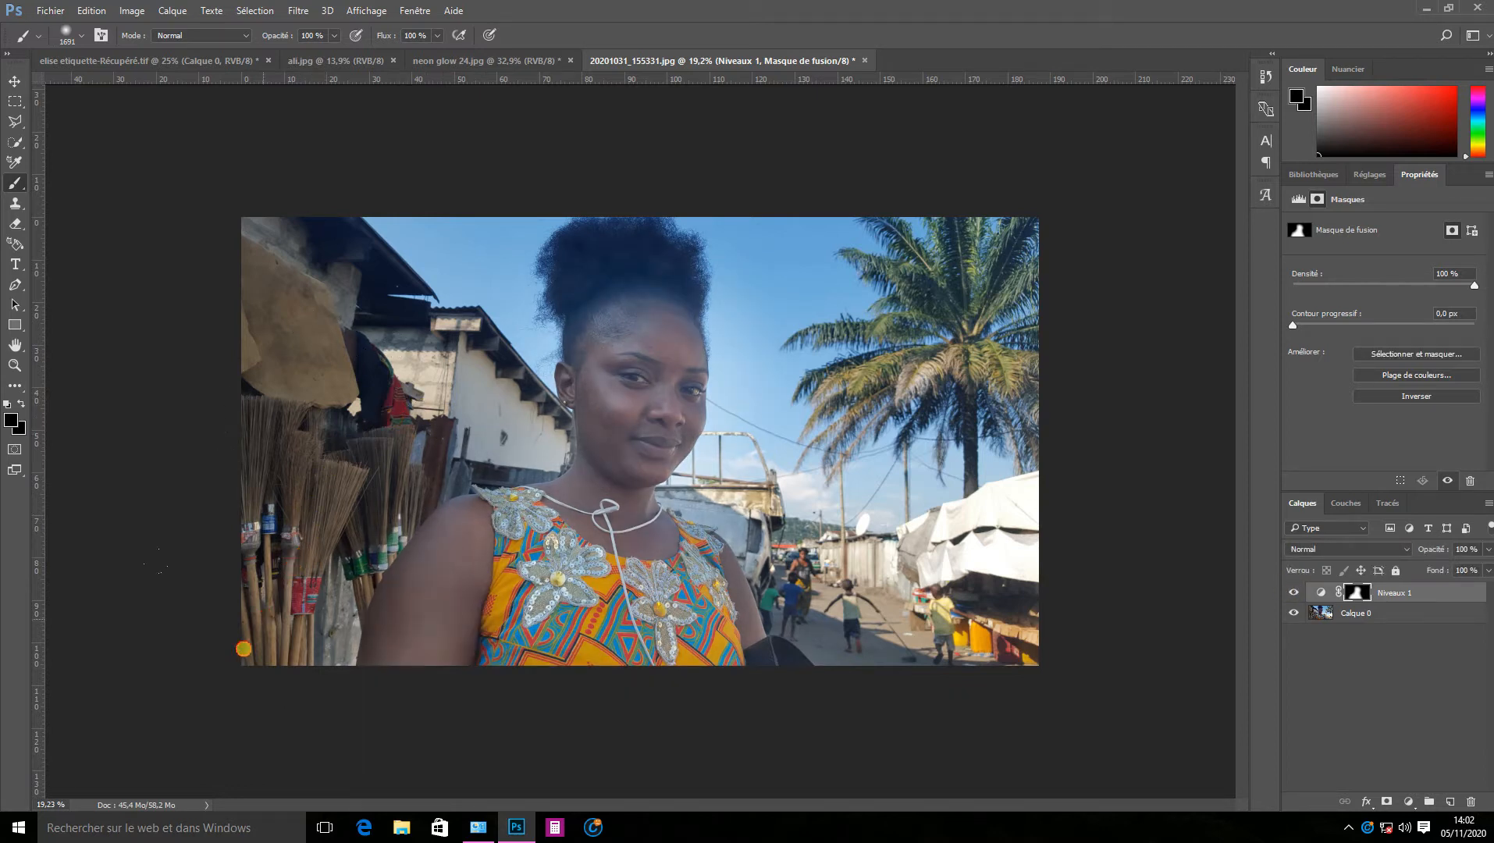
Add a Color Balance adjustment layer, set Magenta–Vert to -54 for Tons clairs, and compare the result with the layer hidden.
key("m")
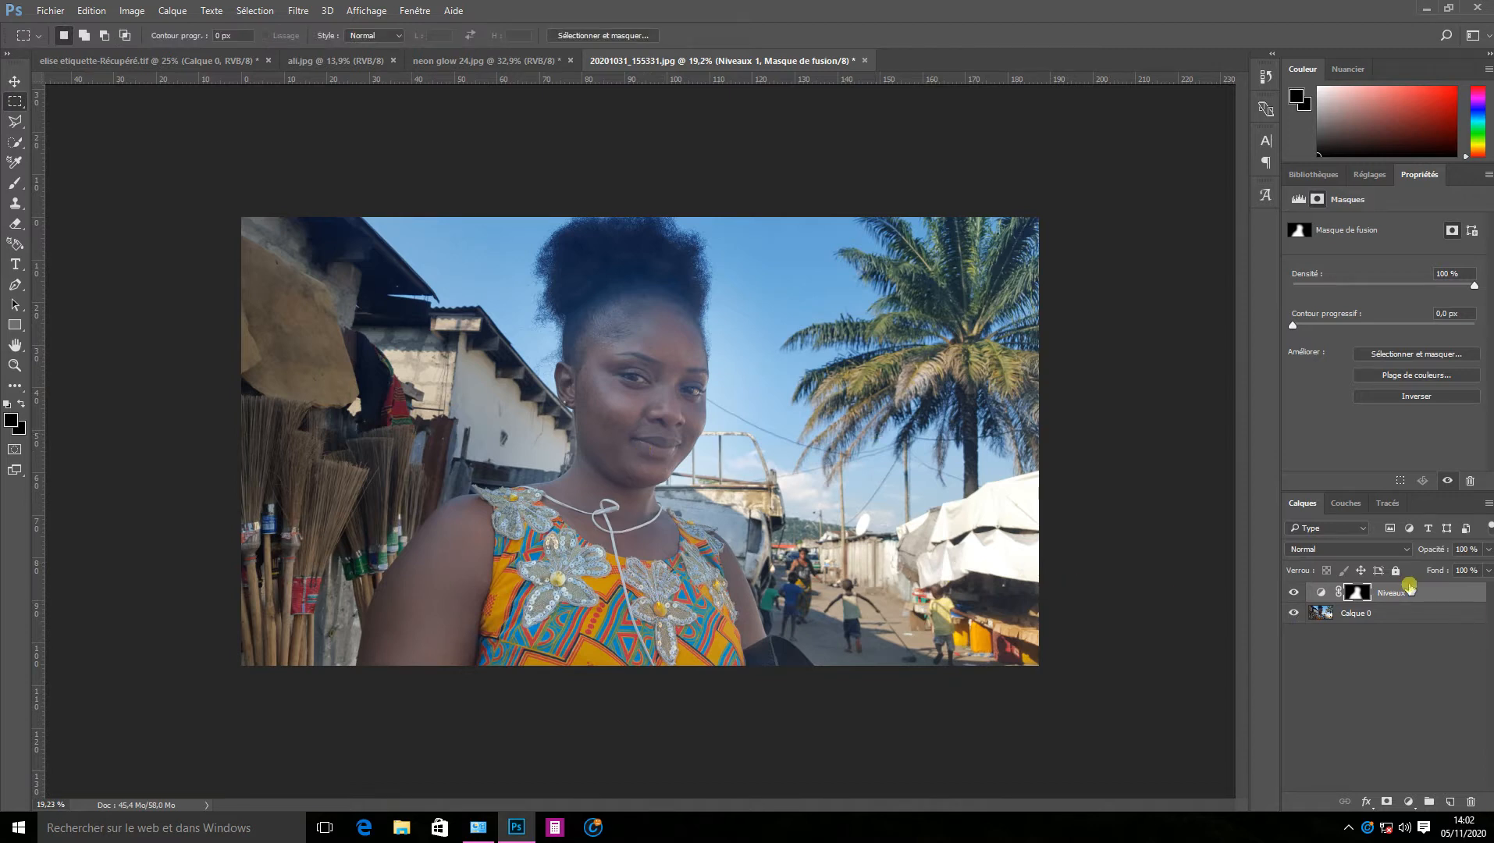
left_click(1363, 178)
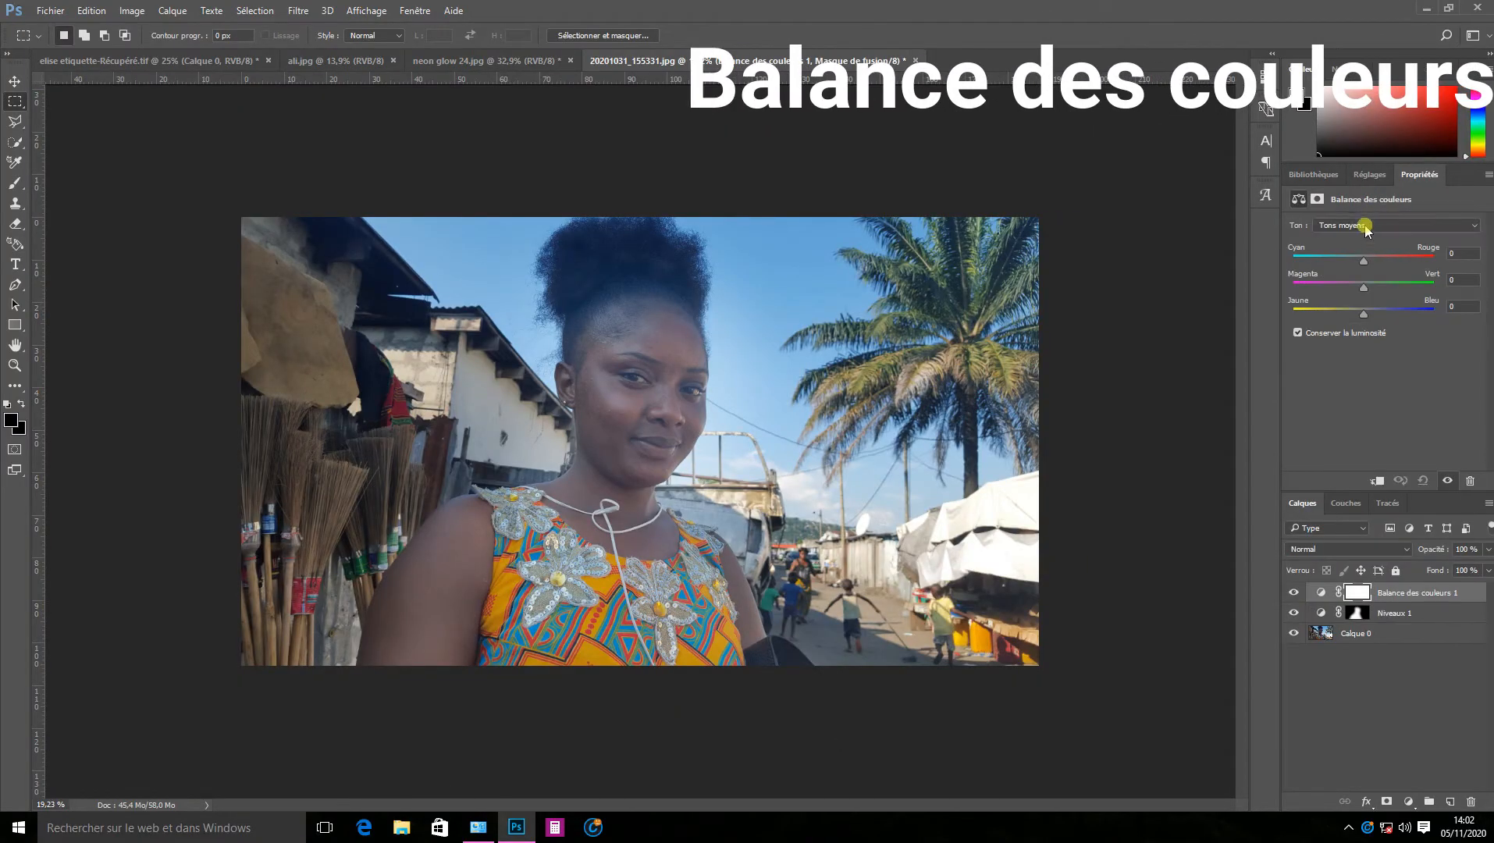
left_click(1361, 225)
left_click(1355, 258)
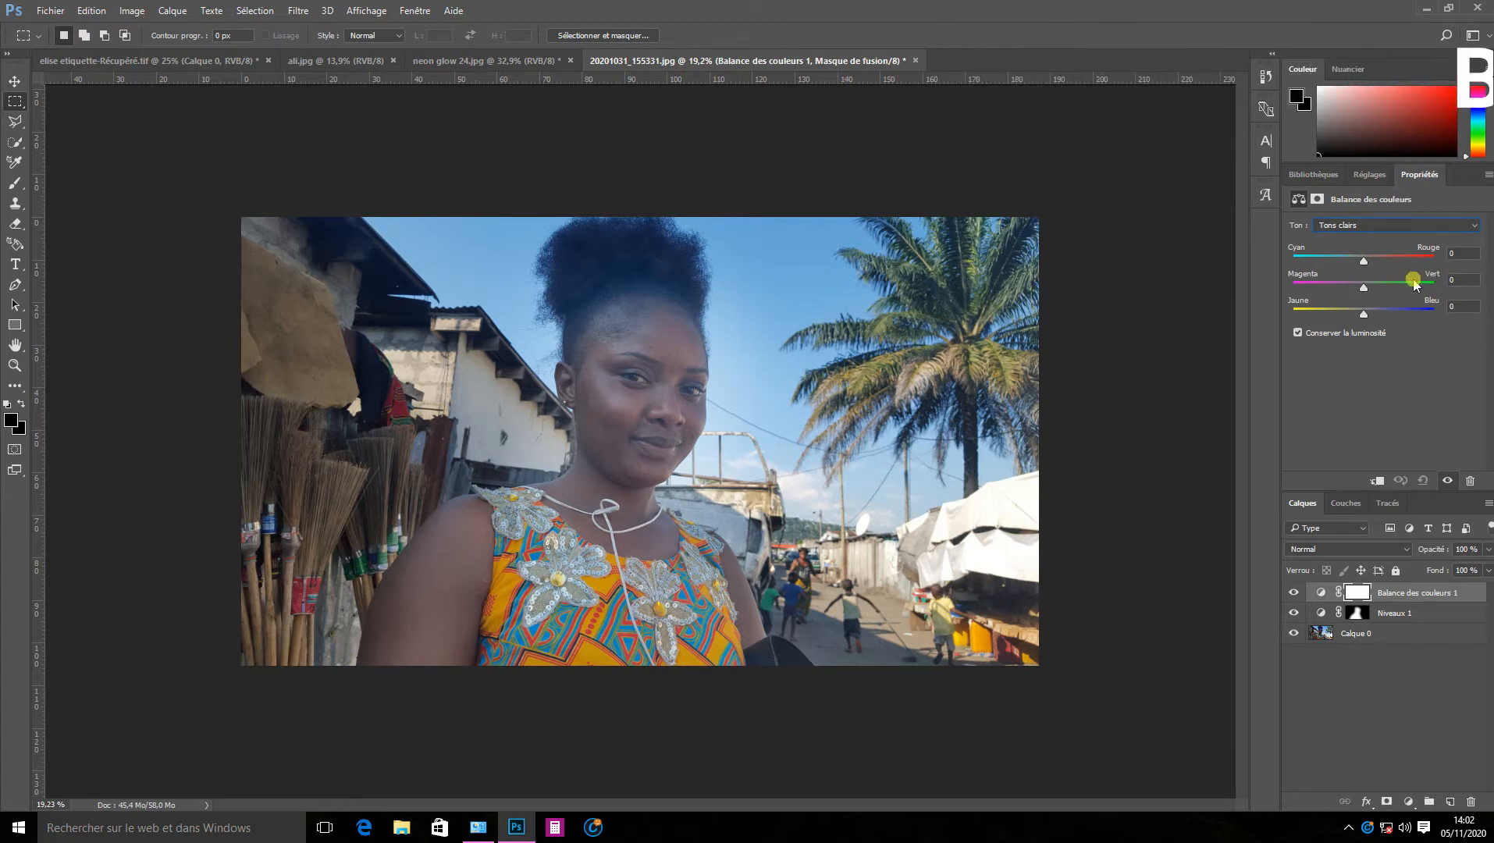
left_click_drag(1362, 290, 1344, 291)
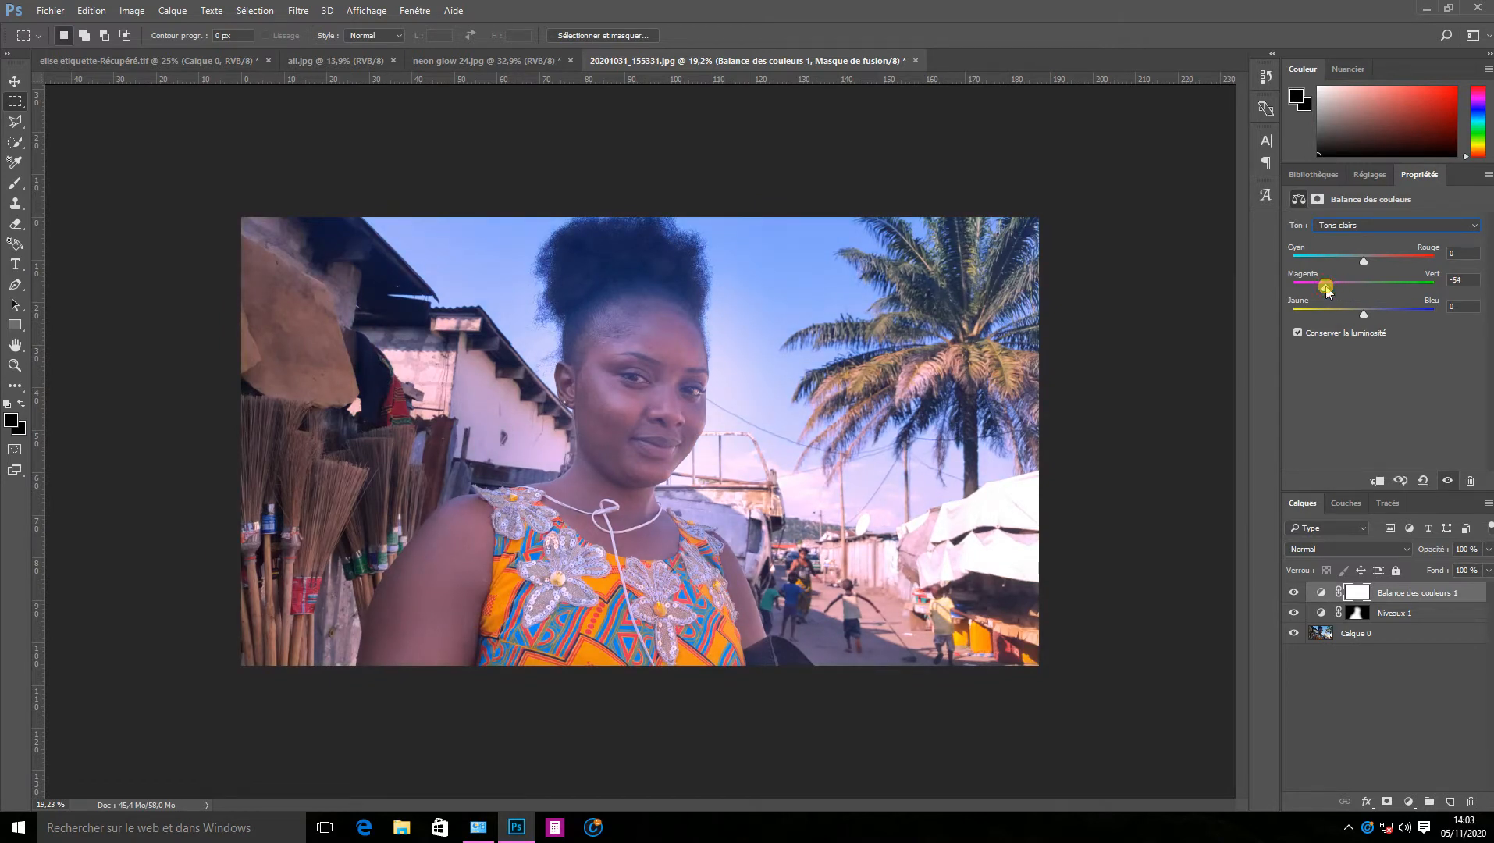
left_click(1293, 592)
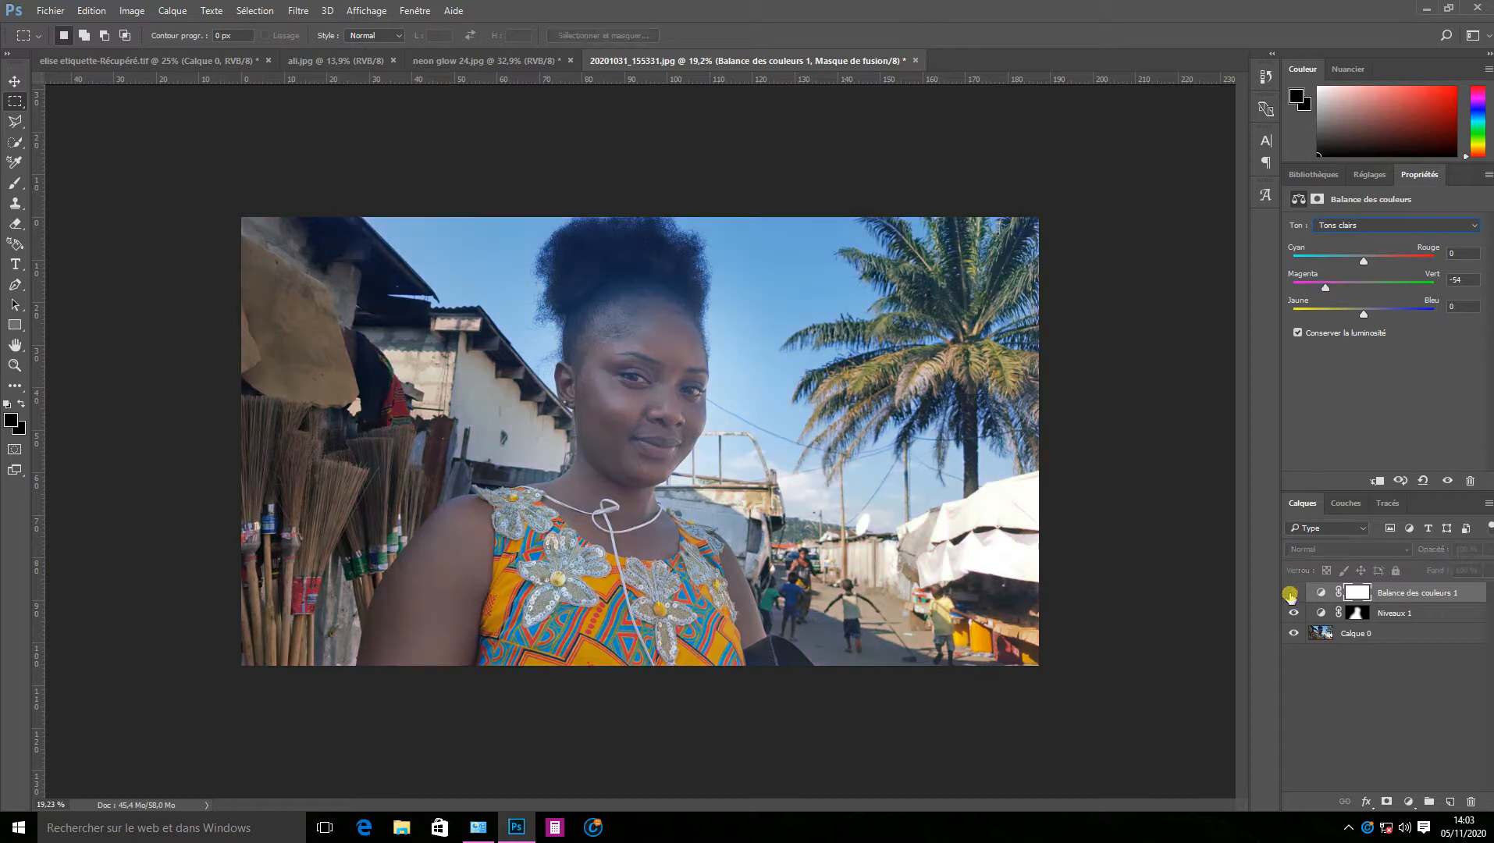
left_click(1293, 592)
Set Magenta–Vert to +3 for the colour balance's Tons moyens, and display the Tons foncés settings.
left_click(1373, 225)
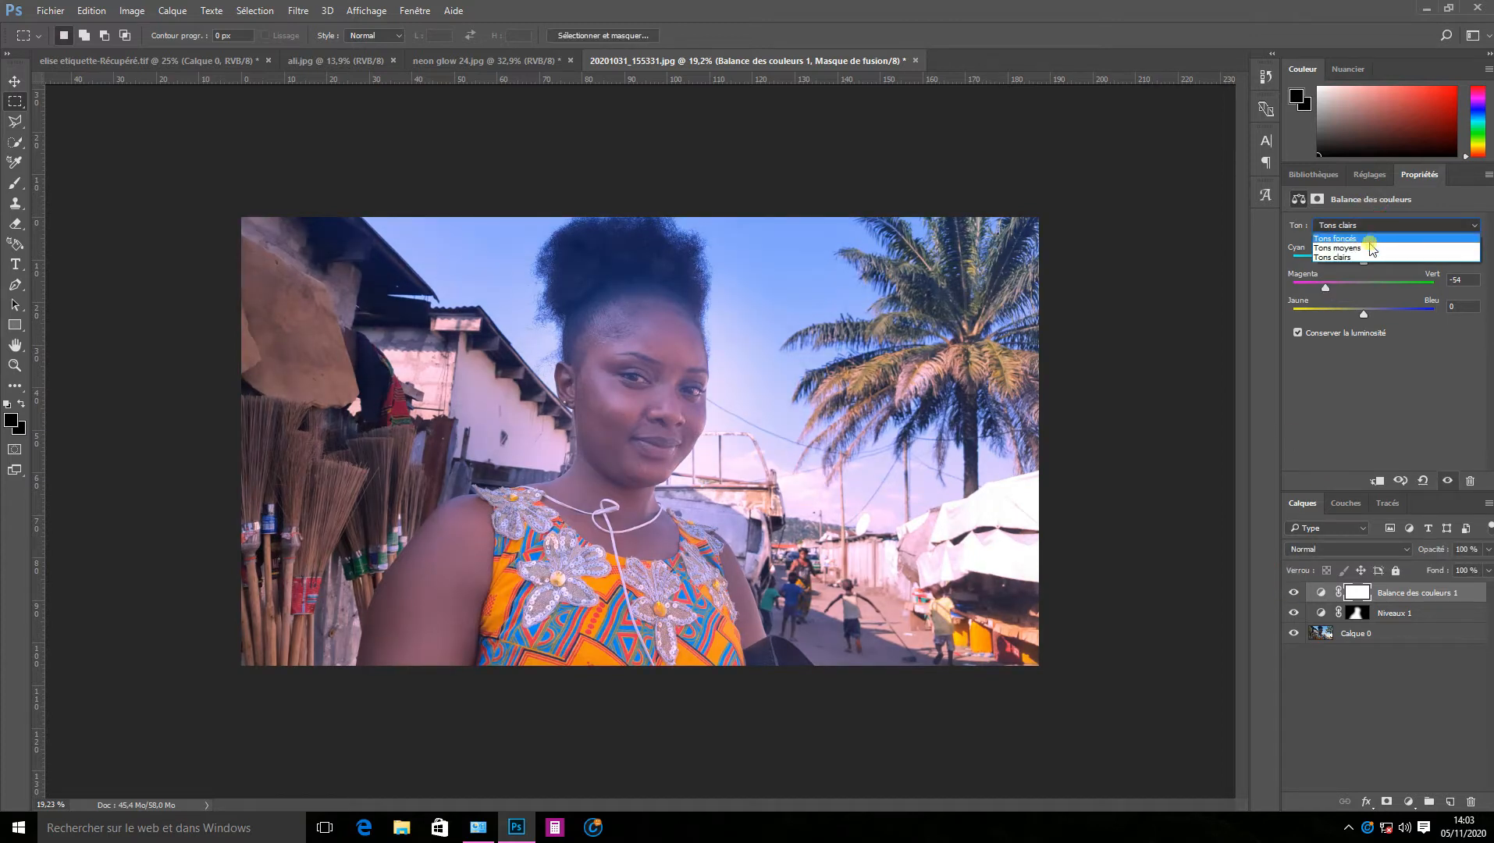
left_click(1366, 241)
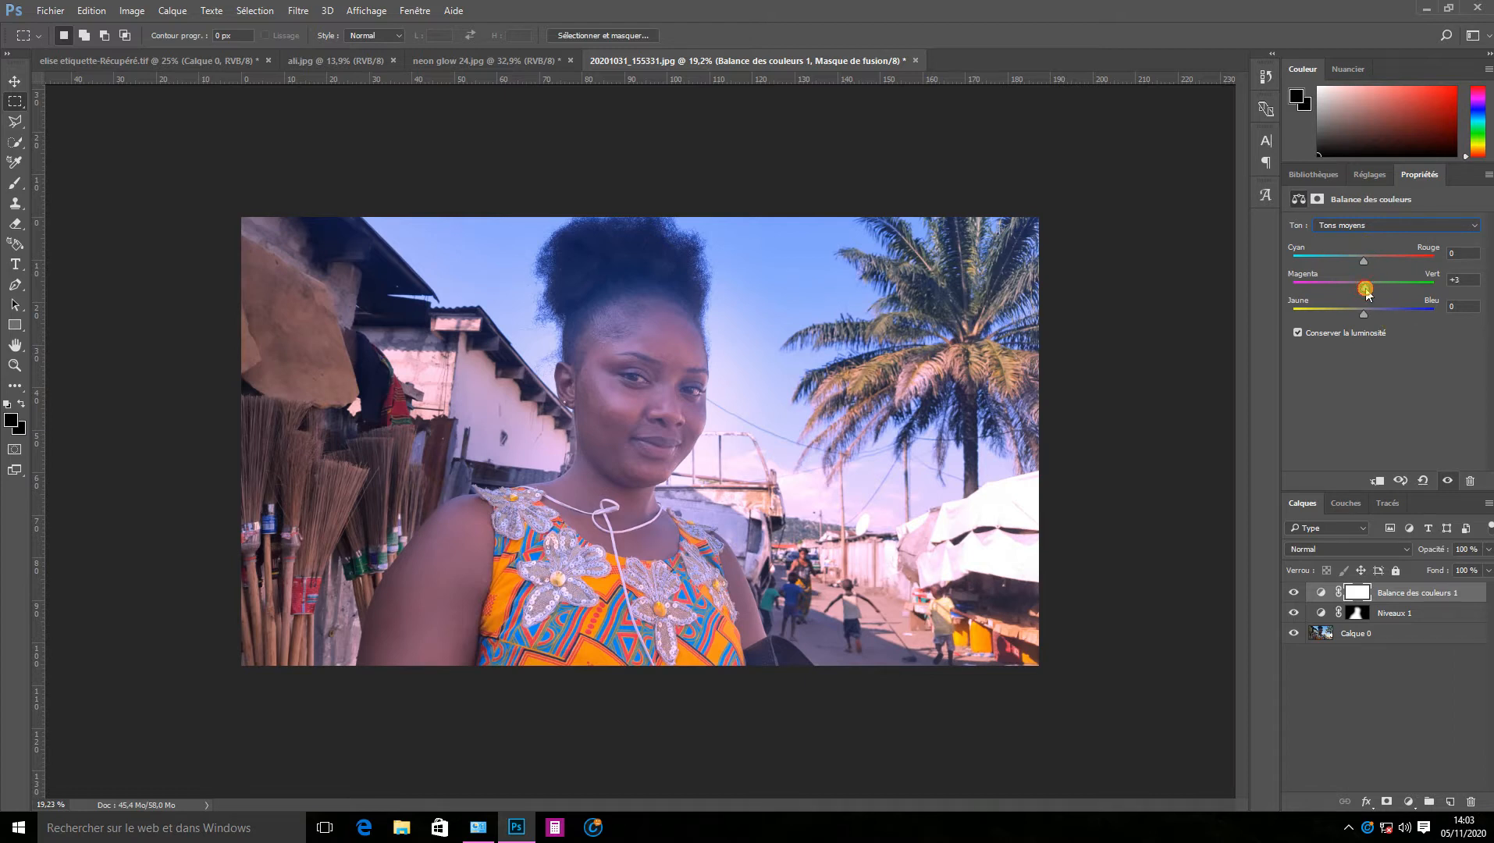
left_click(1356, 225)
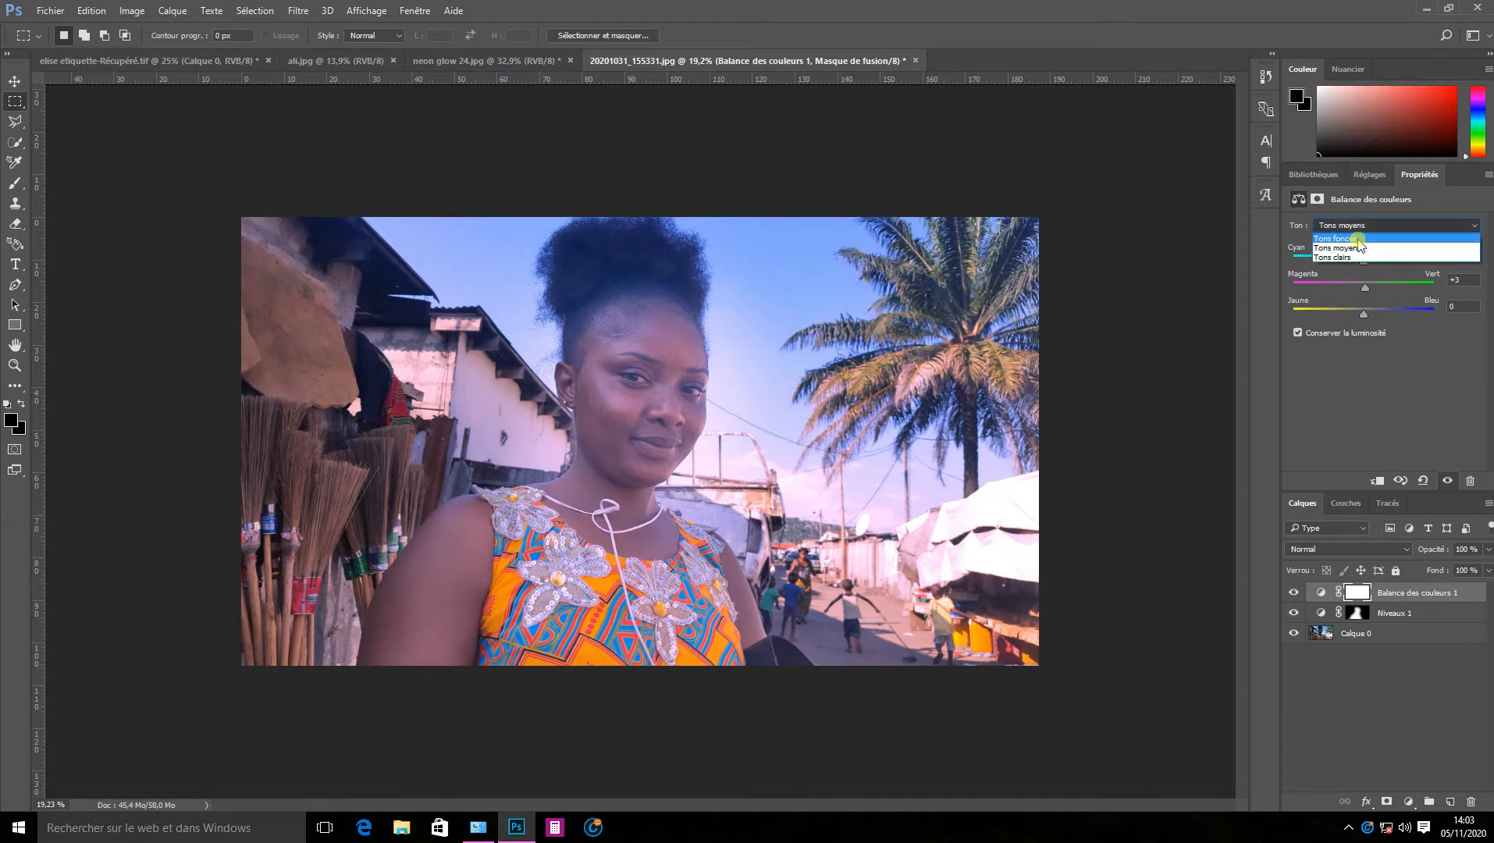
left_click(1358, 239)
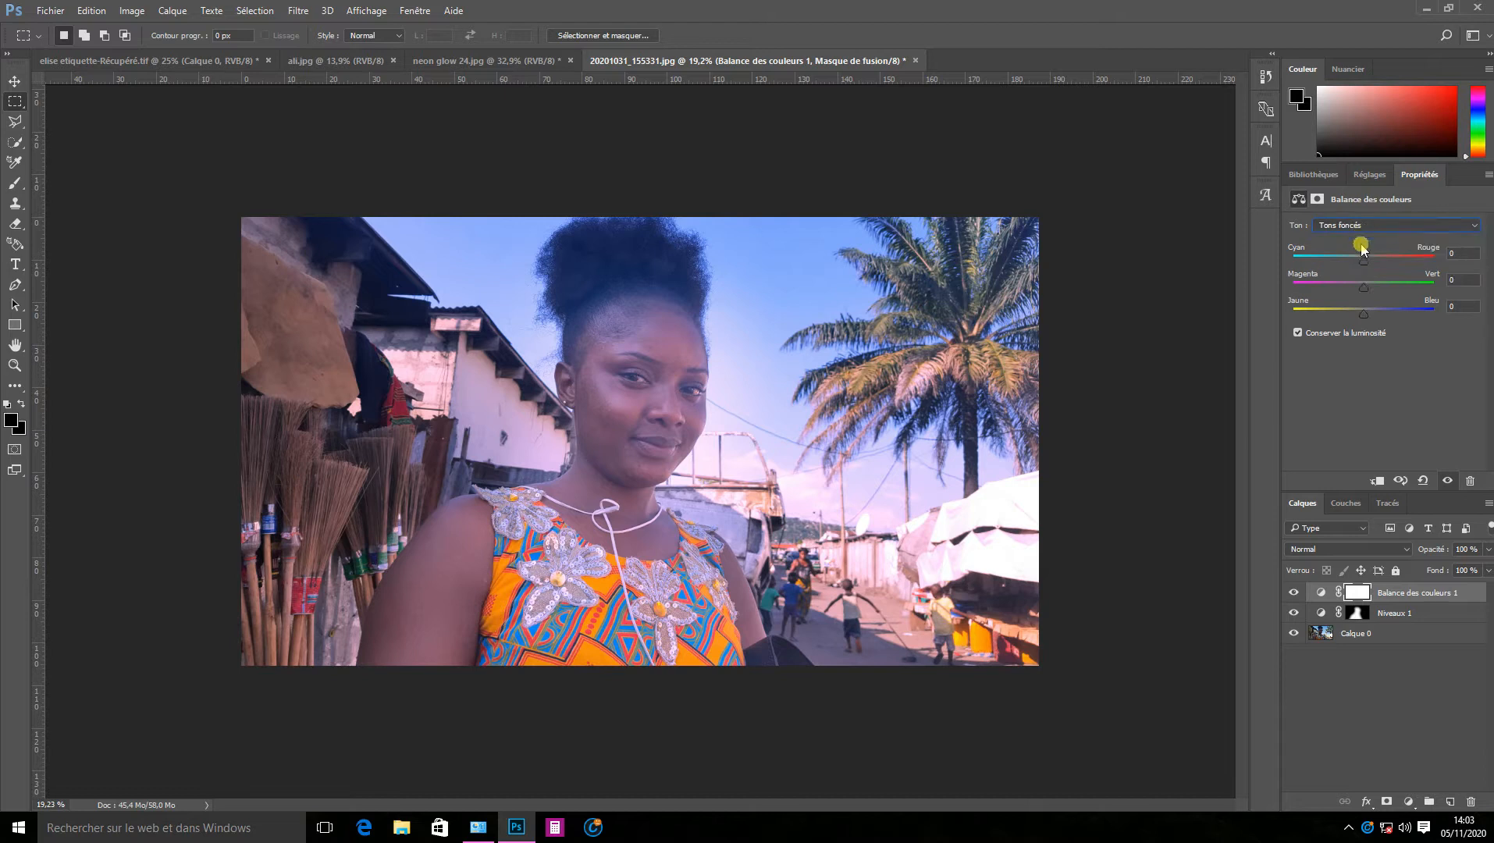
Return the colour balance to Tons moyens and set Jaune–Bleu to -27.
left_click(1373, 226)
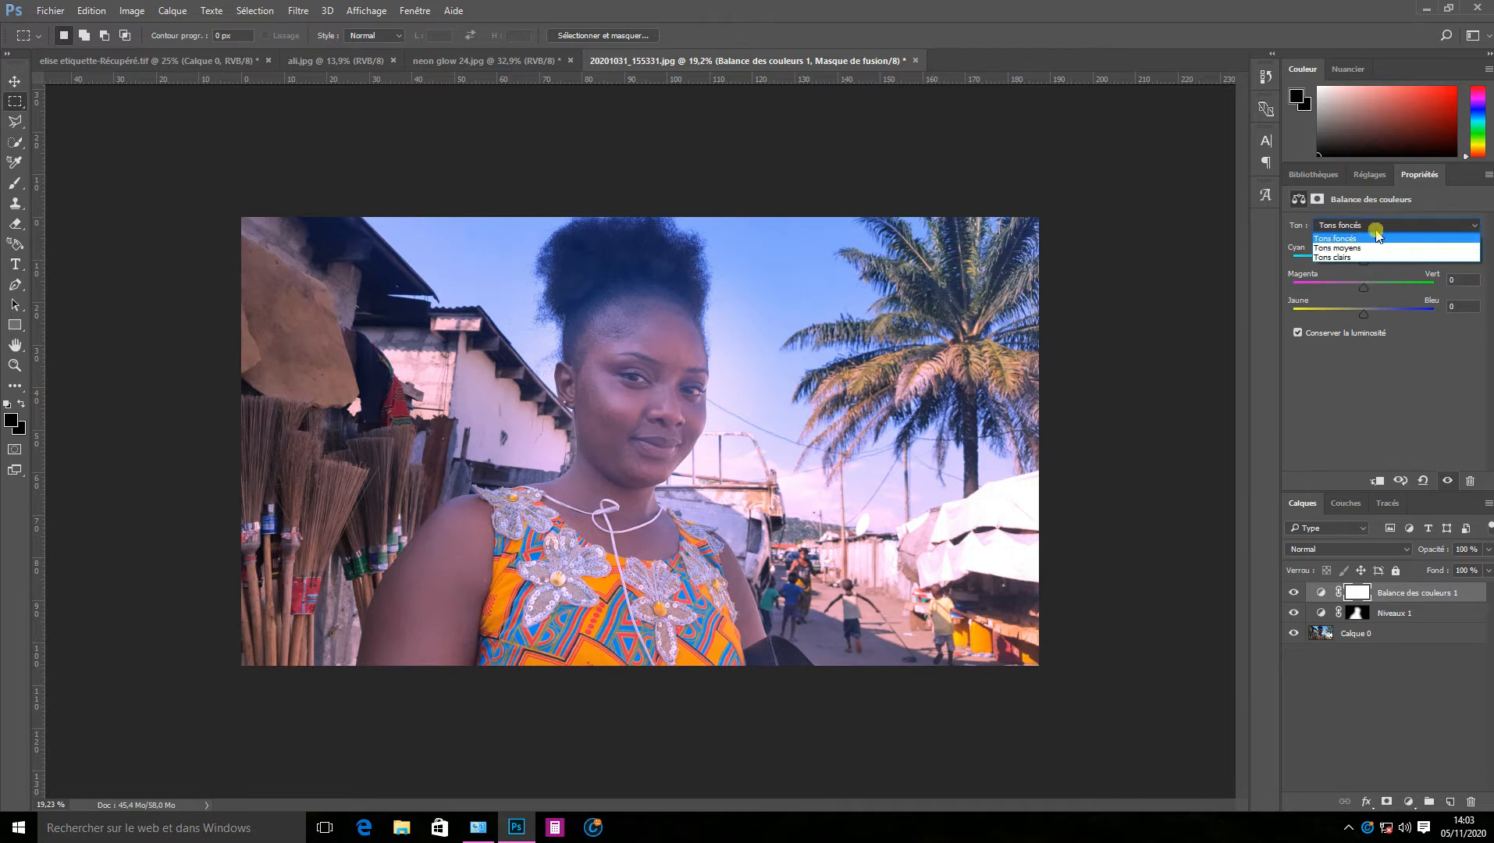
left_click(1372, 241)
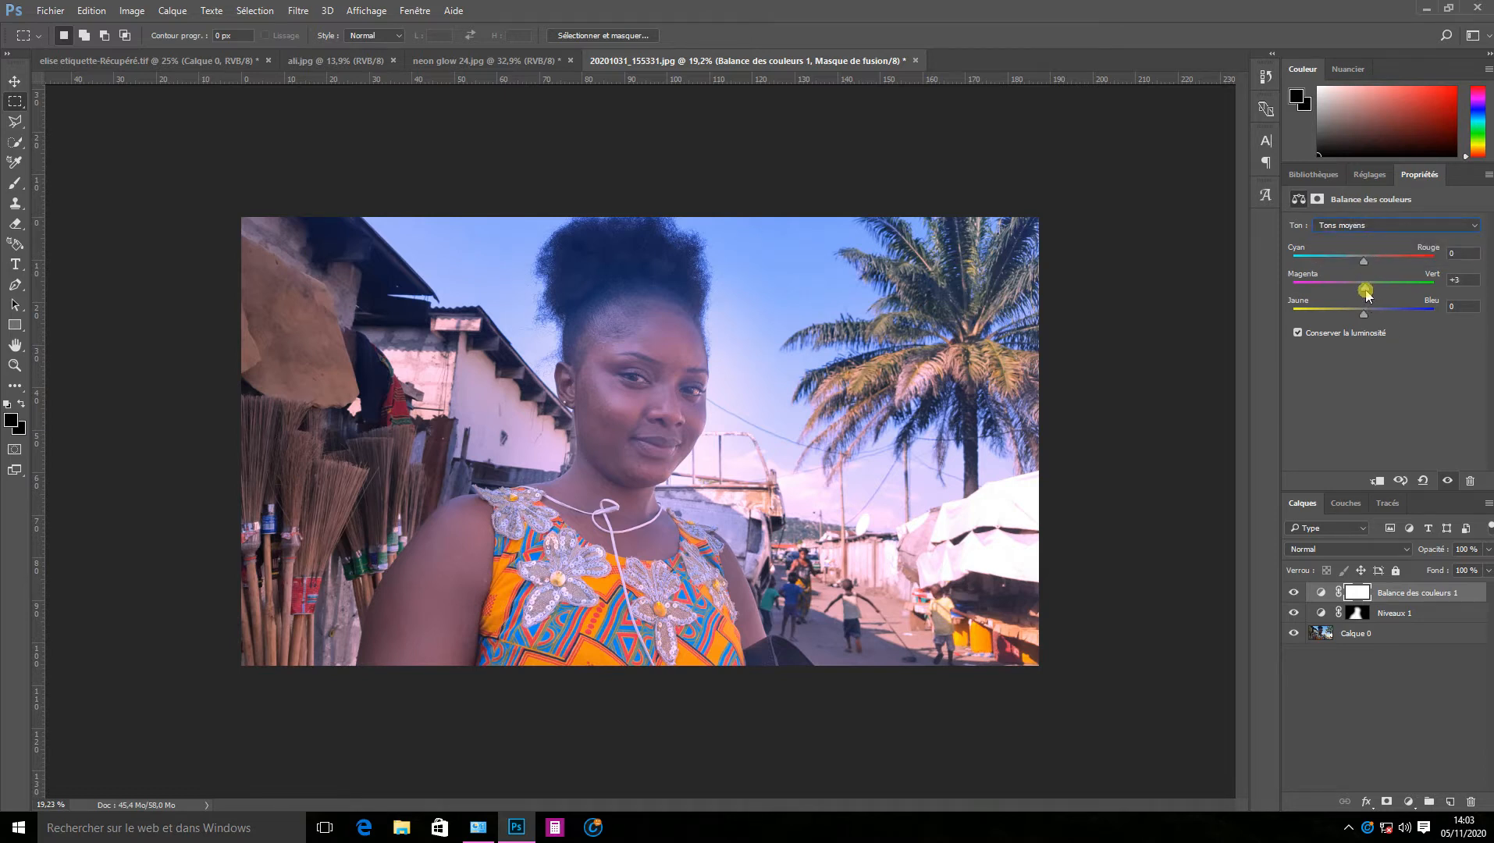
left_click_drag(1364, 314, 1340, 315)
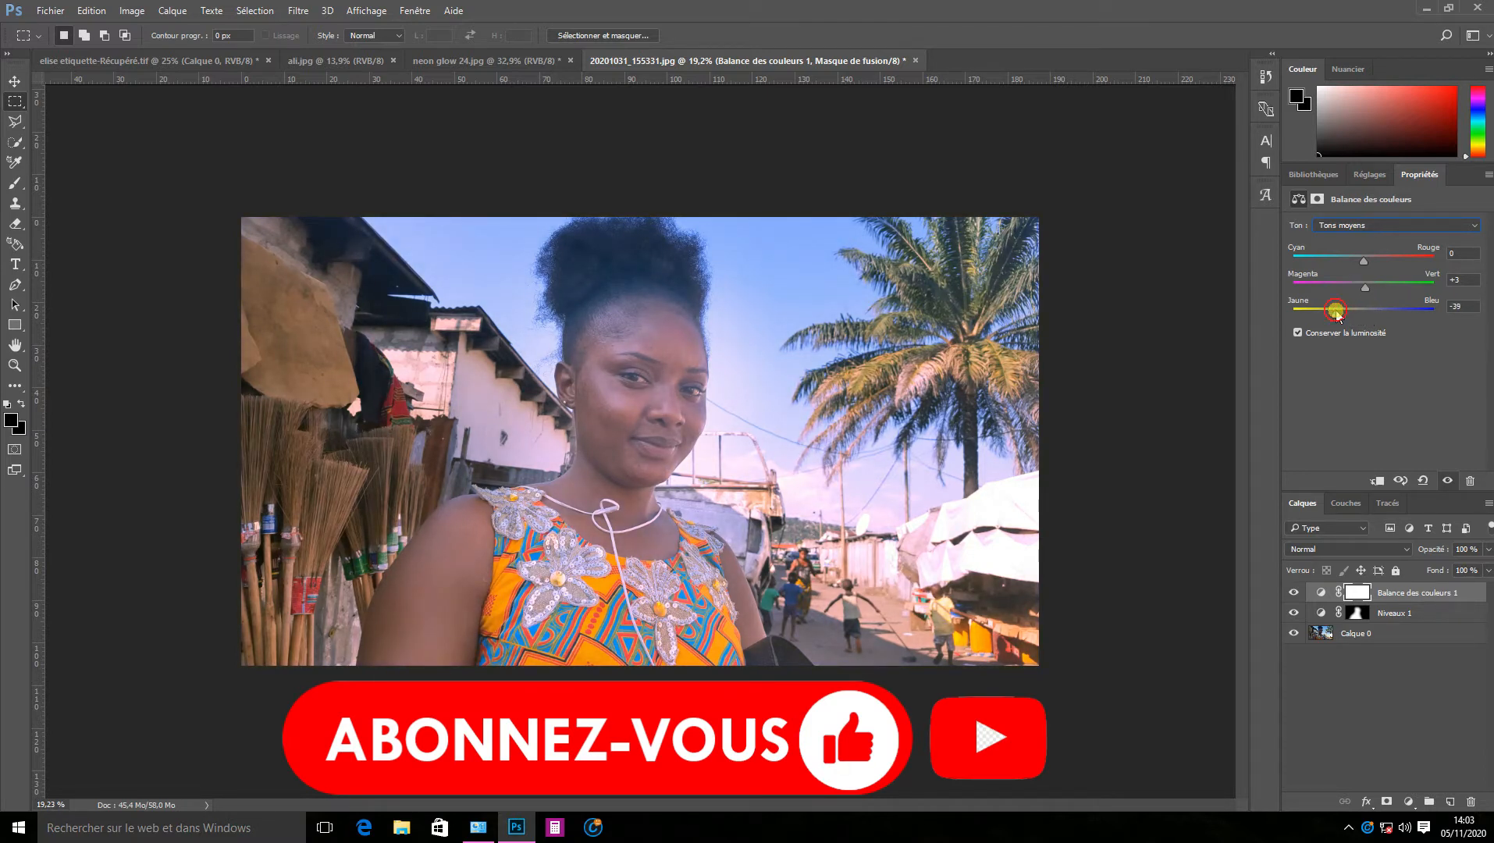
left_click_drag(1334, 316, 1343, 317)
left_click(1382, 225)
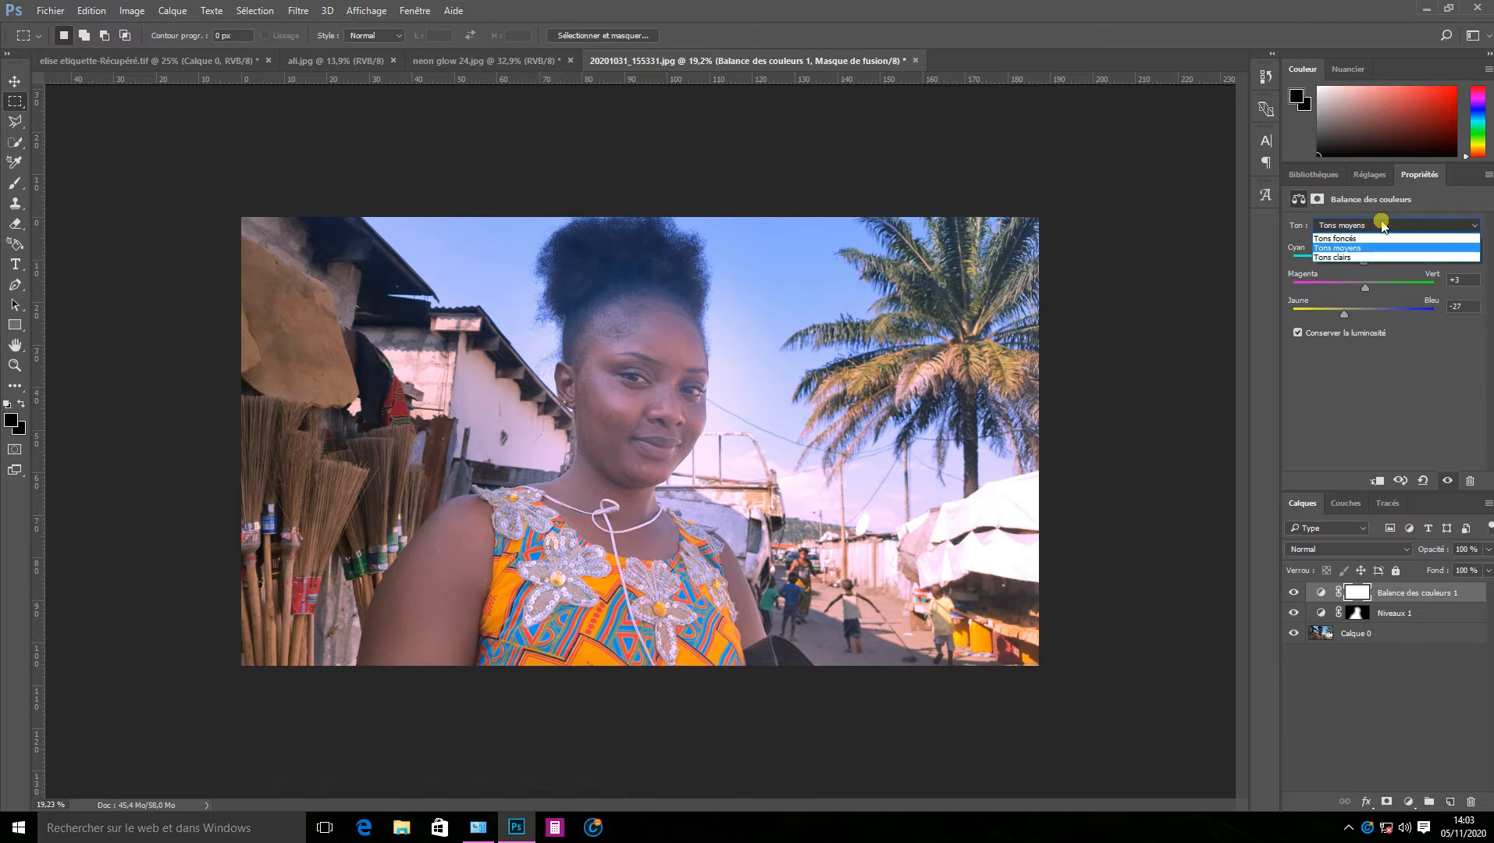
left_click(1382, 224)
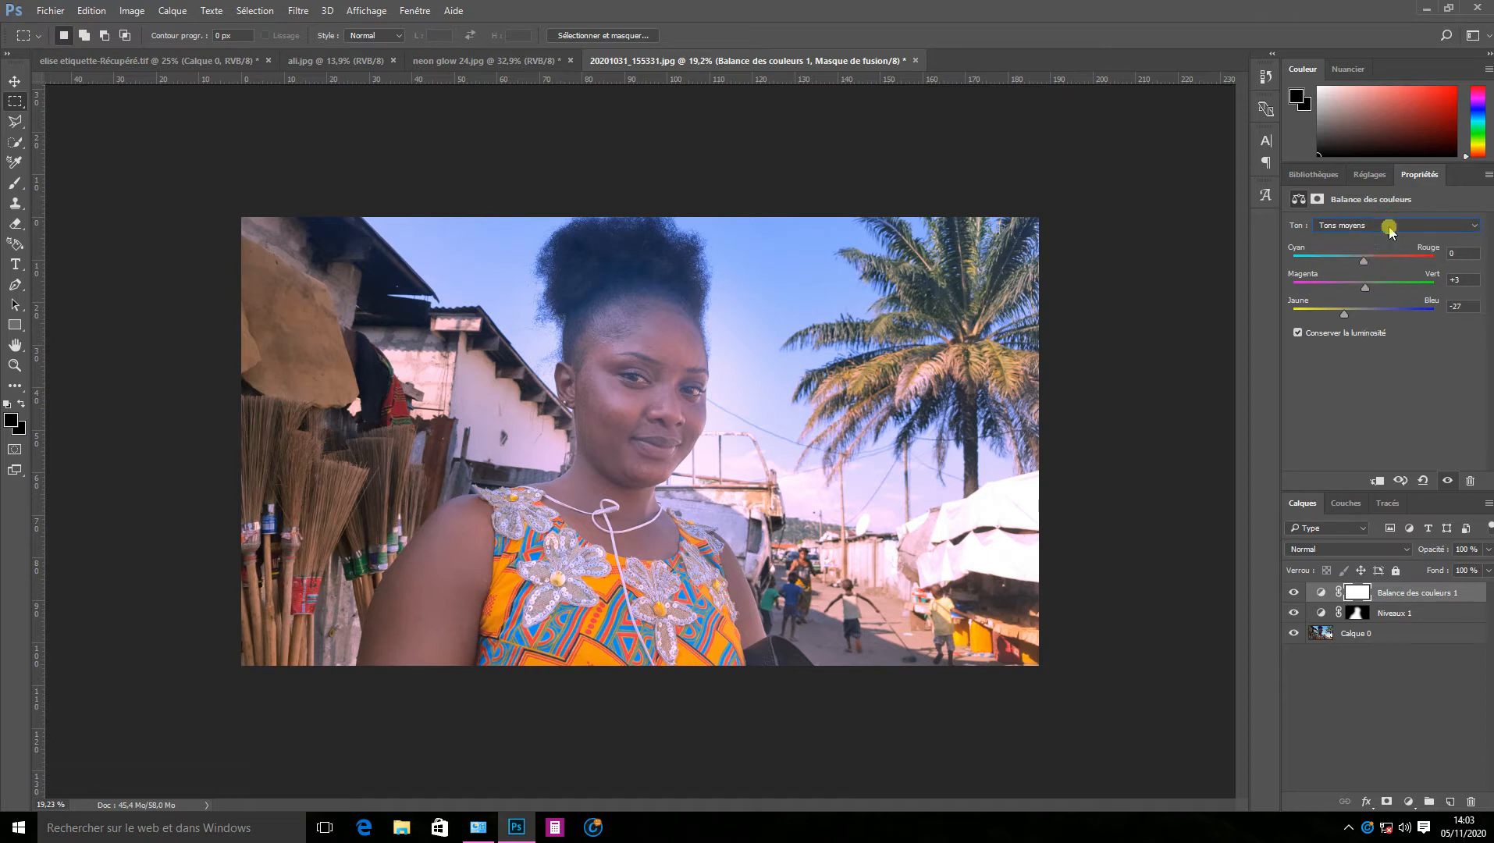
left_click(1386, 227)
left_click(1386, 238)
left_click(1386, 227)
left_click(1379, 257)
Add a Selective Color adjustment layer above the colour balance and set Noir to +28% for the Noirs range.
left_click(1428, 598)
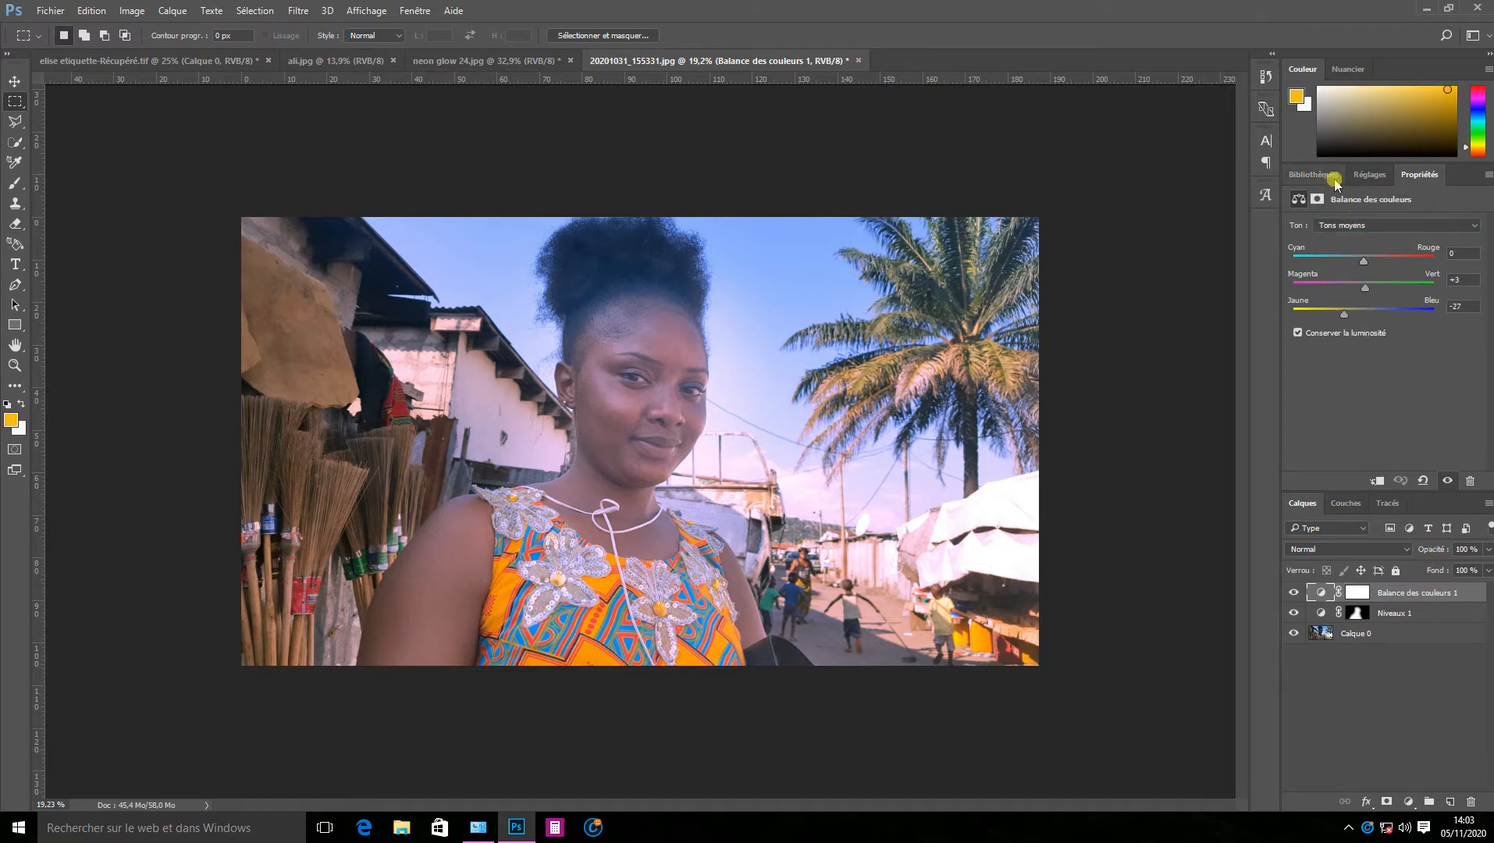
left_click(1371, 176)
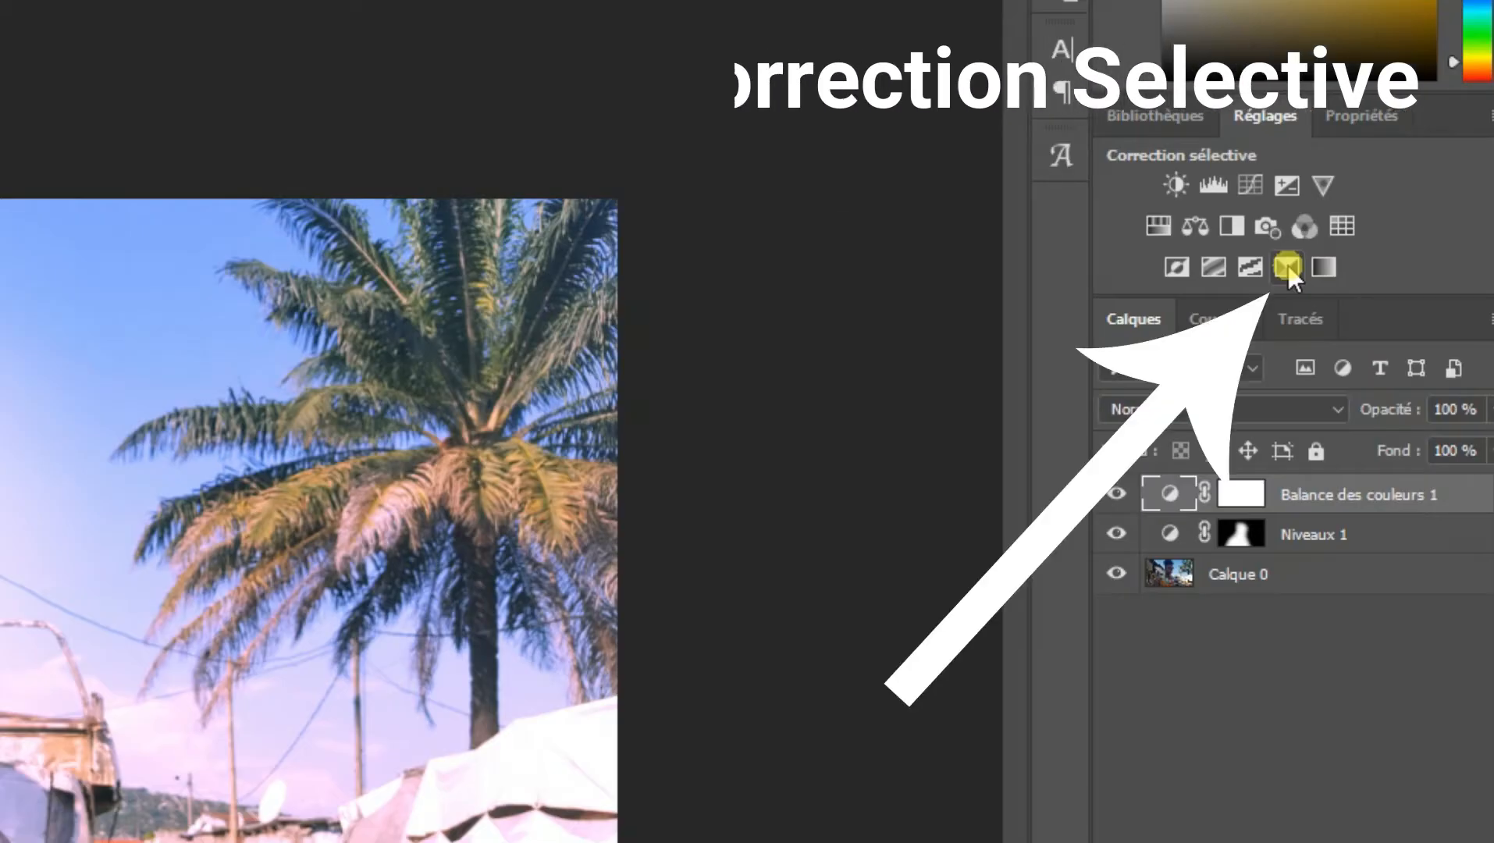
left_click(1287, 266)
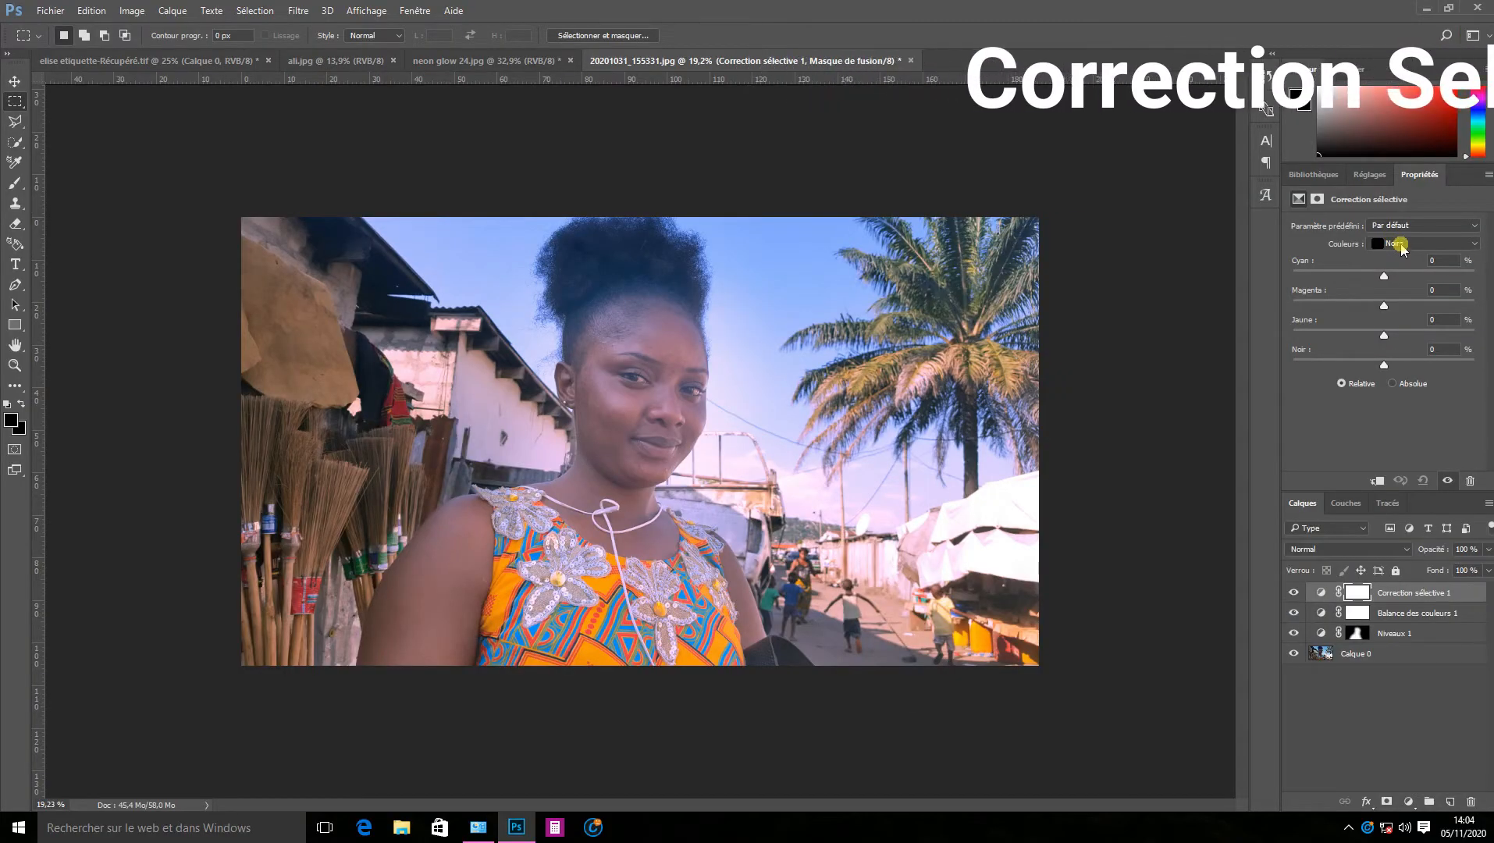
left_click(1401, 248)
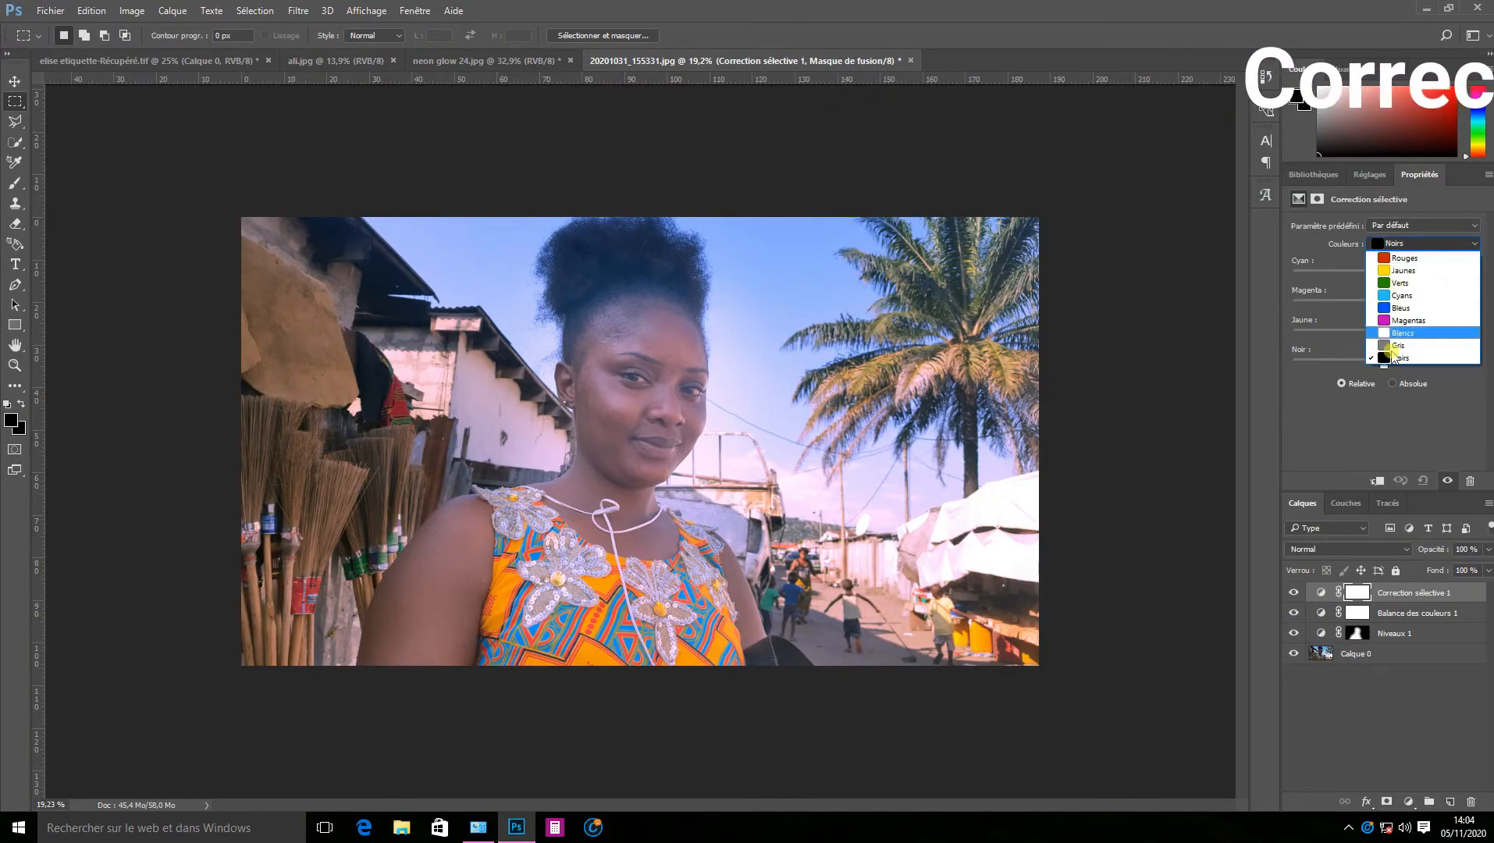
left_click(1397, 358)
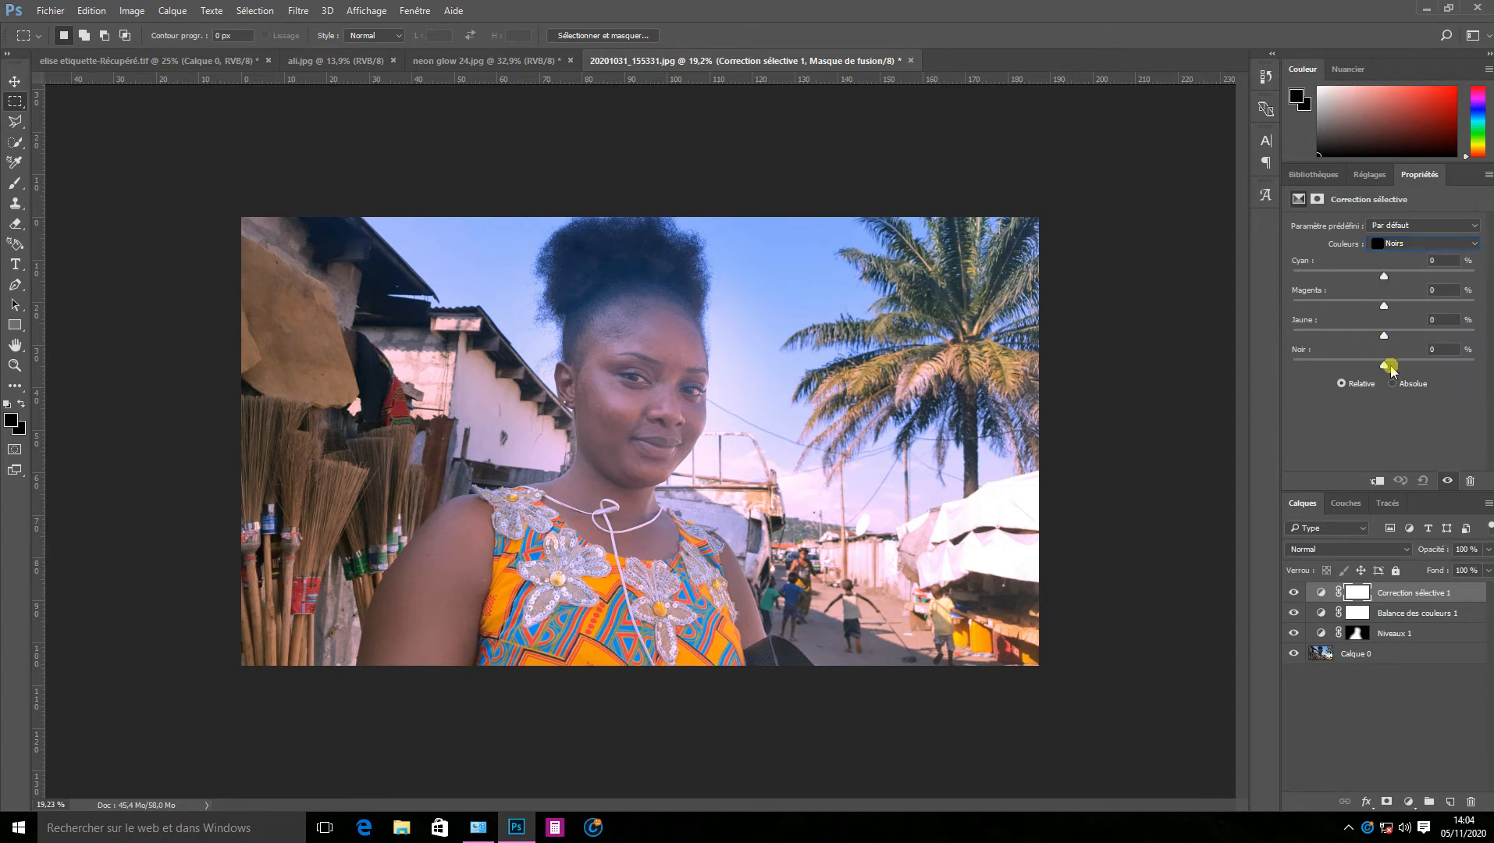
left_click_drag(1385, 366, 1410, 369)
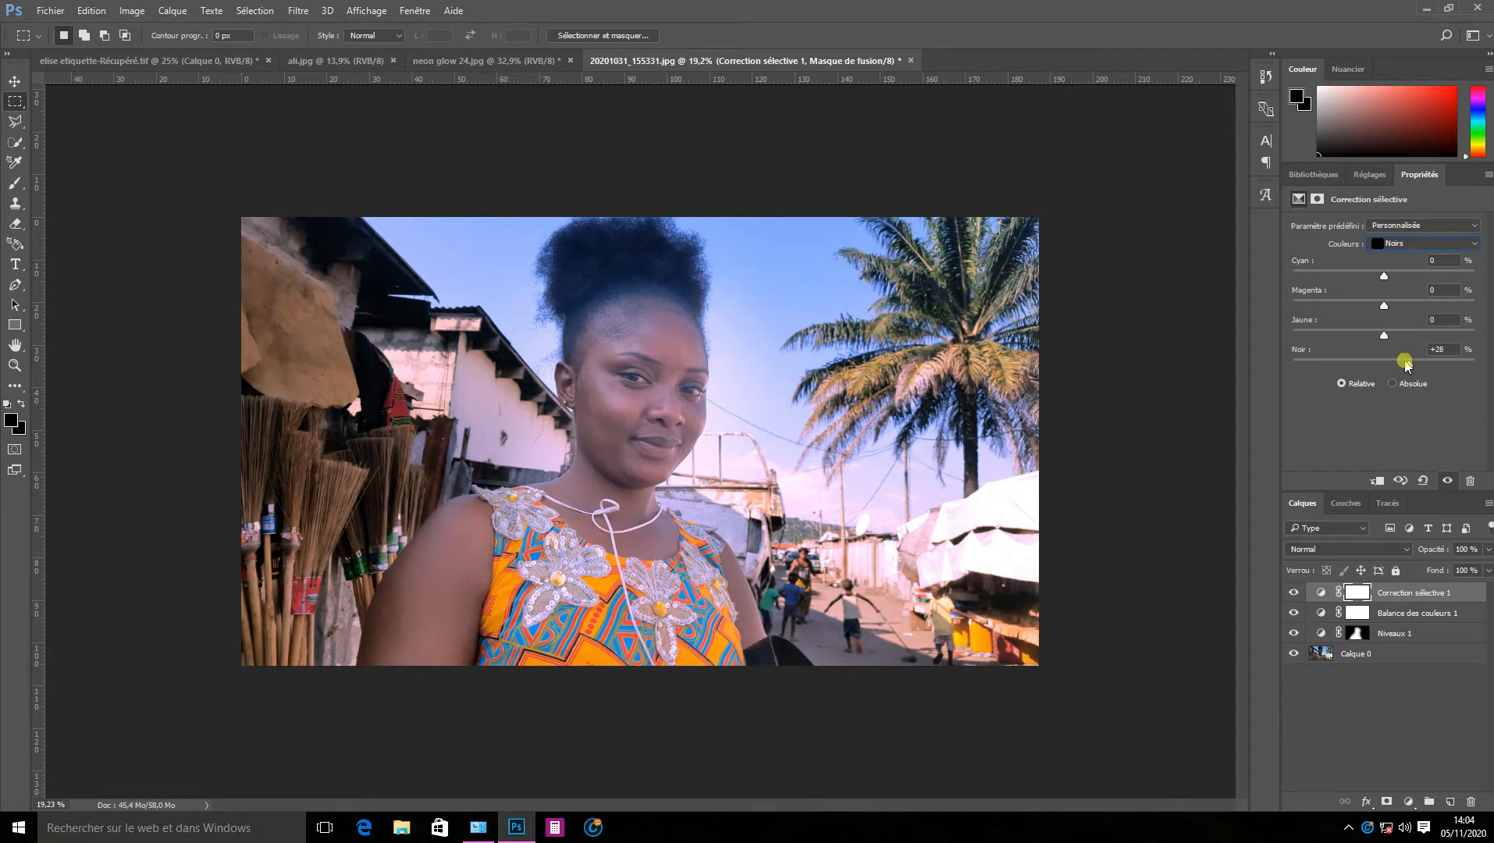
For the Rouges range of the selective colour adjustment, set Cyan to -3% and Magenta to about -59%.
left_click(1400, 243)
left_click(1403, 258)
left_click_drag(1382, 277, 1333, 310)
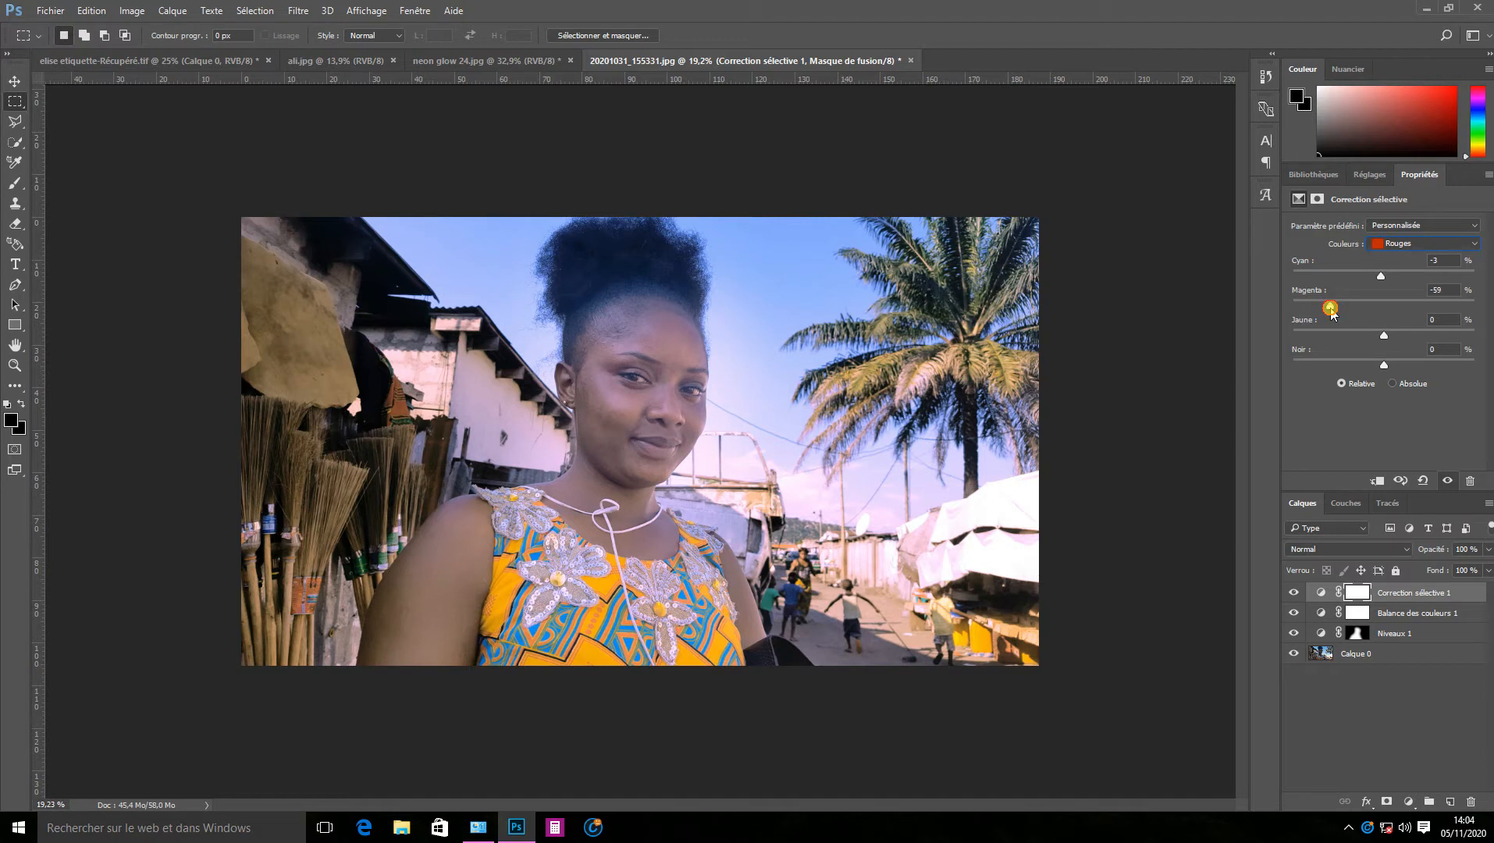
left_click_drag(1330, 309, 1333, 310)
left_click(1383, 336)
For the Jaunes range of the selective colour adjustment, set Jaune to +2% and raise Noir slightly.
left_click(1399, 243)
left_click(1395, 272)
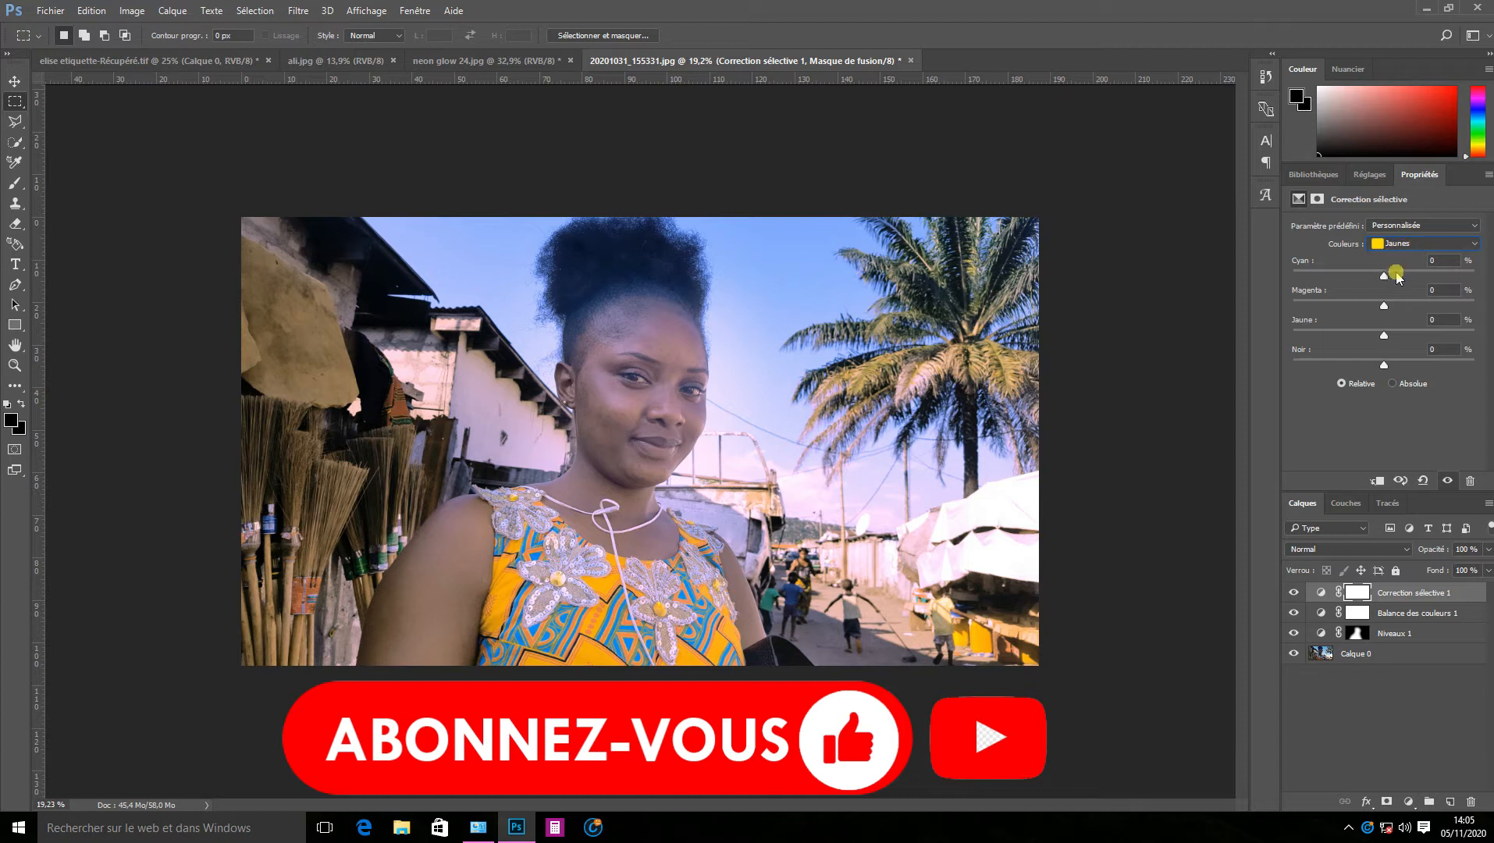
left_click_drag(1384, 334, 1378, 330)
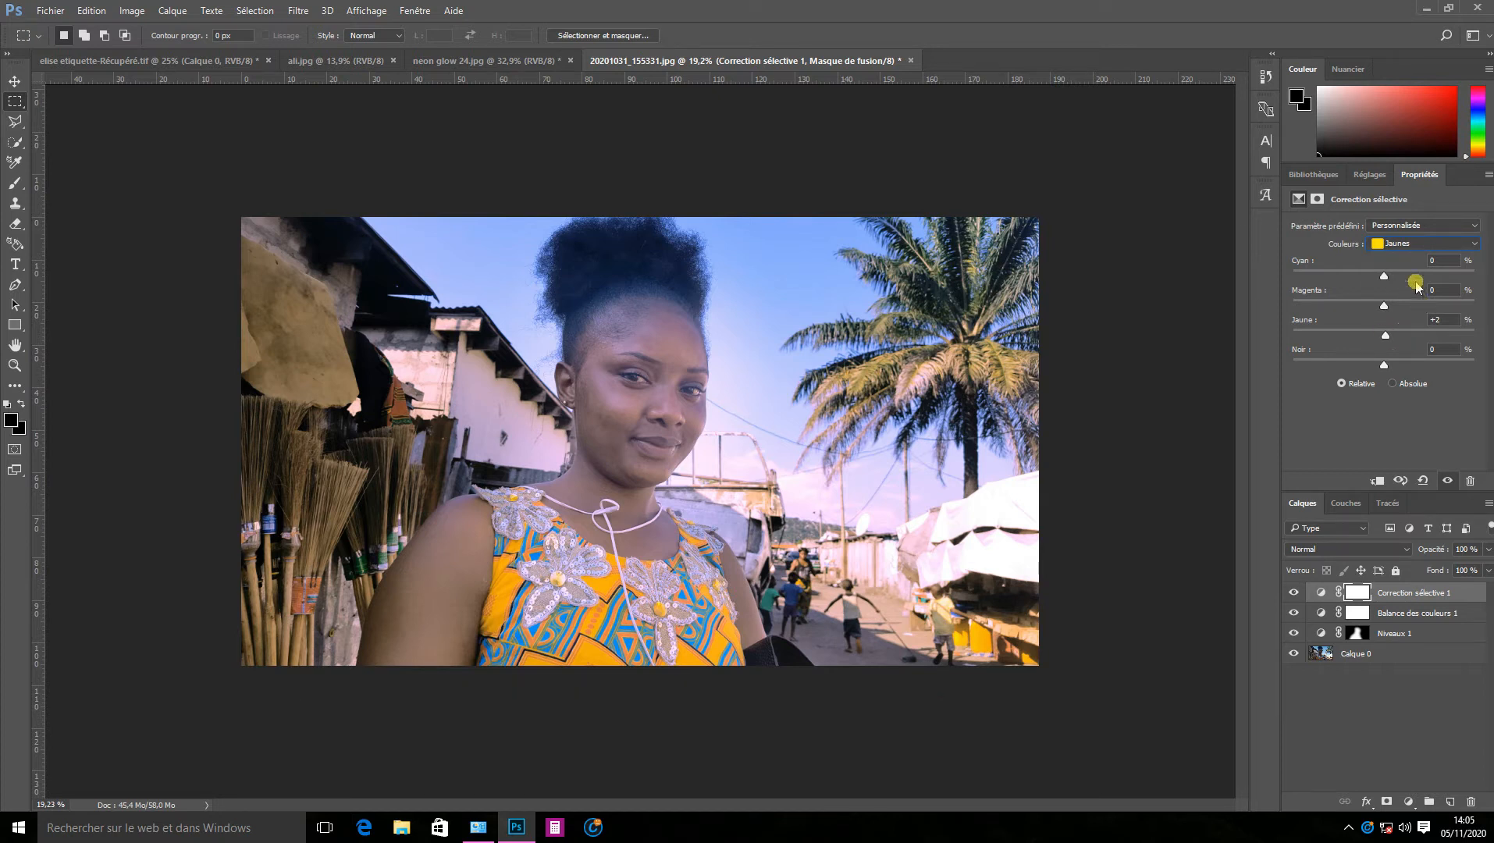
left_click_drag(1384, 366, 1389, 370)
For the Cyans range of the selective colour adjustment, set both Cyan and Noir to +100%.
left_click(1408, 243)
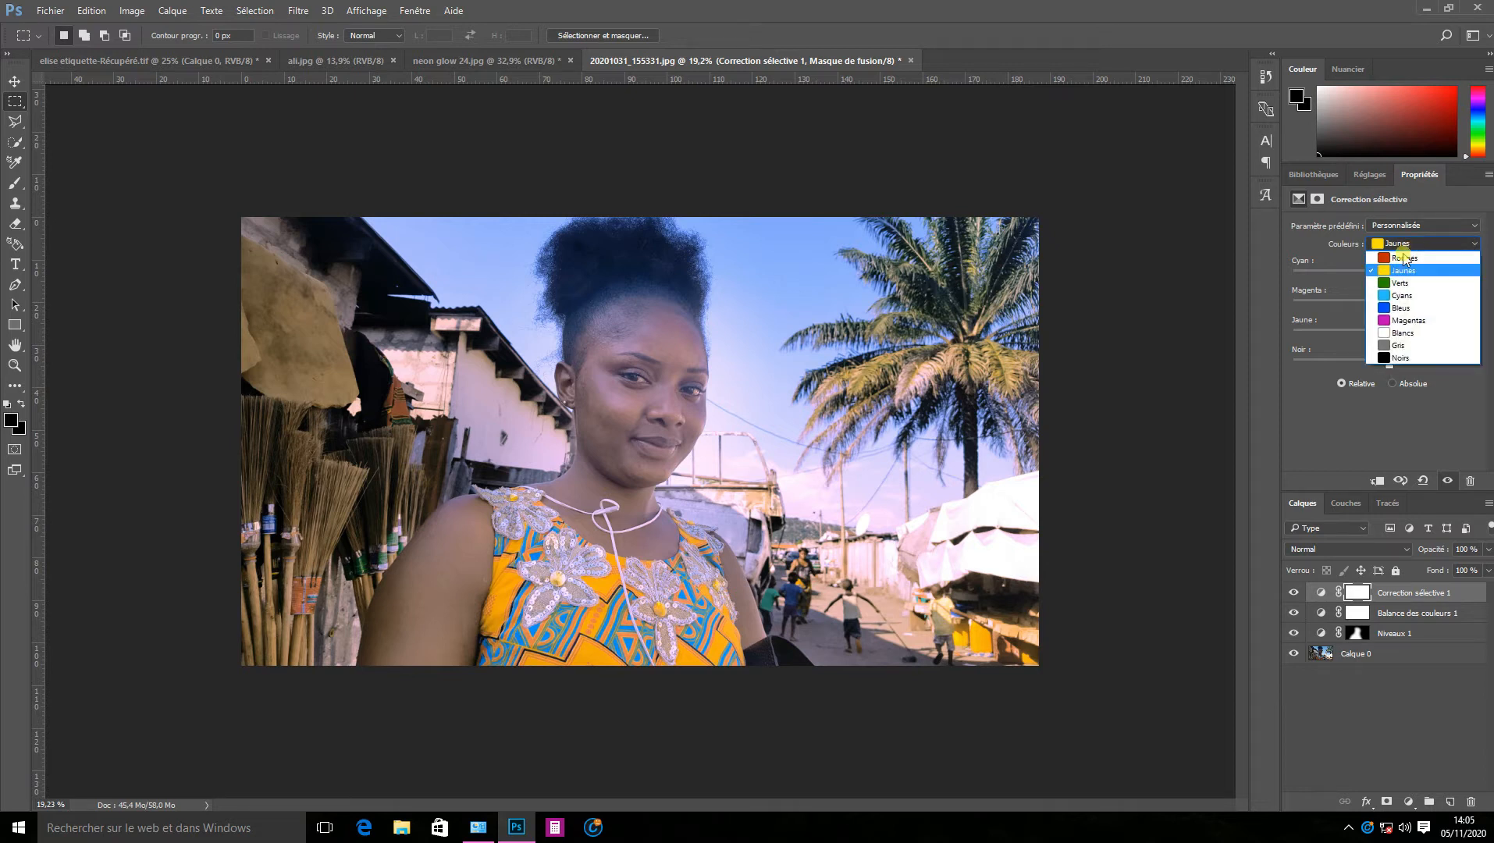
left_click(1400, 295)
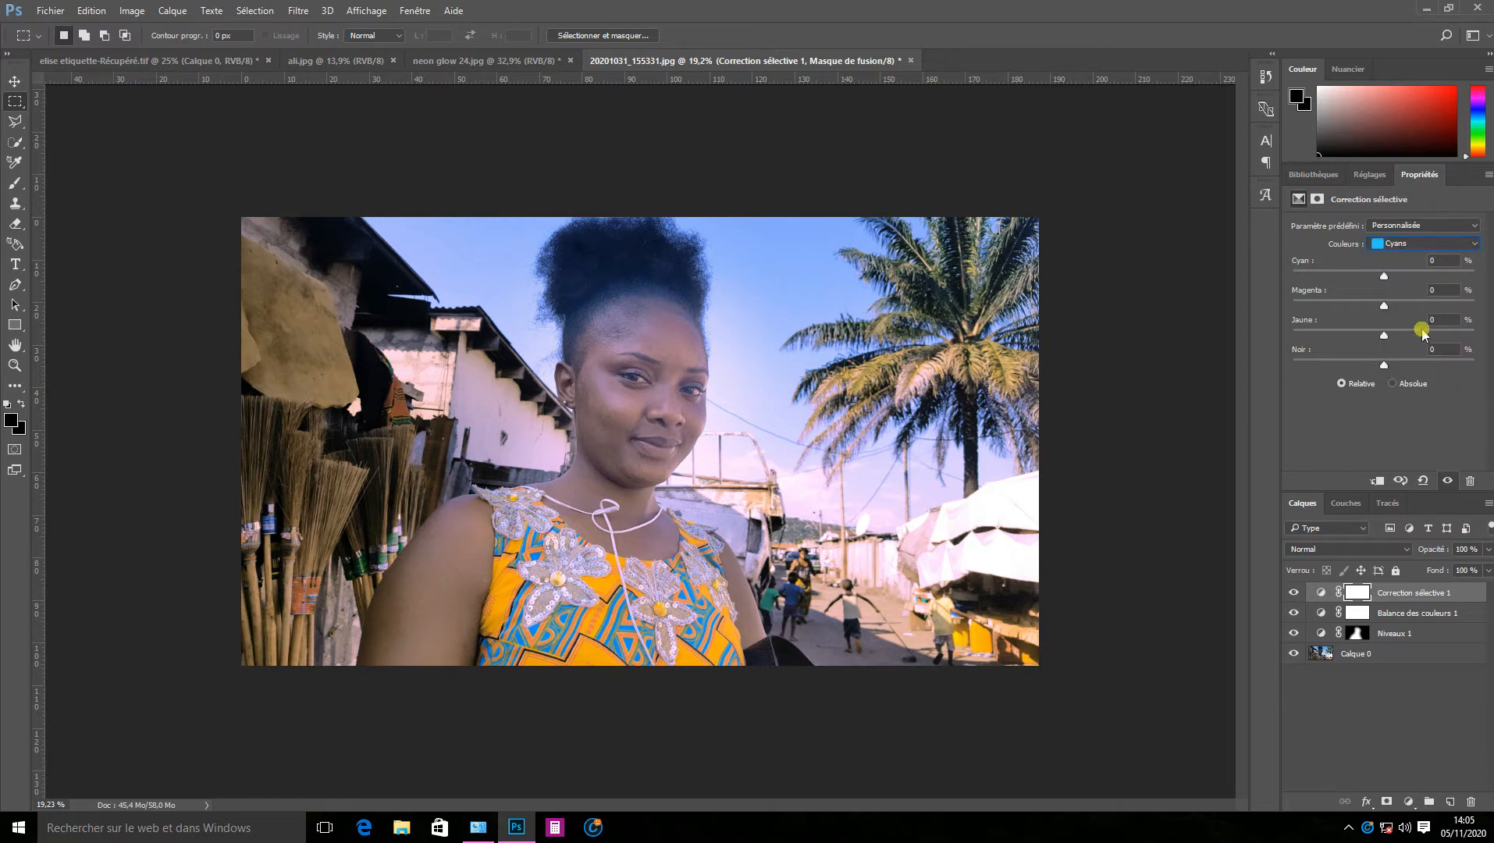
left_click_drag(1383, 277, 1491, 273)
left_click_drag(1383, 365, 1489, 365)
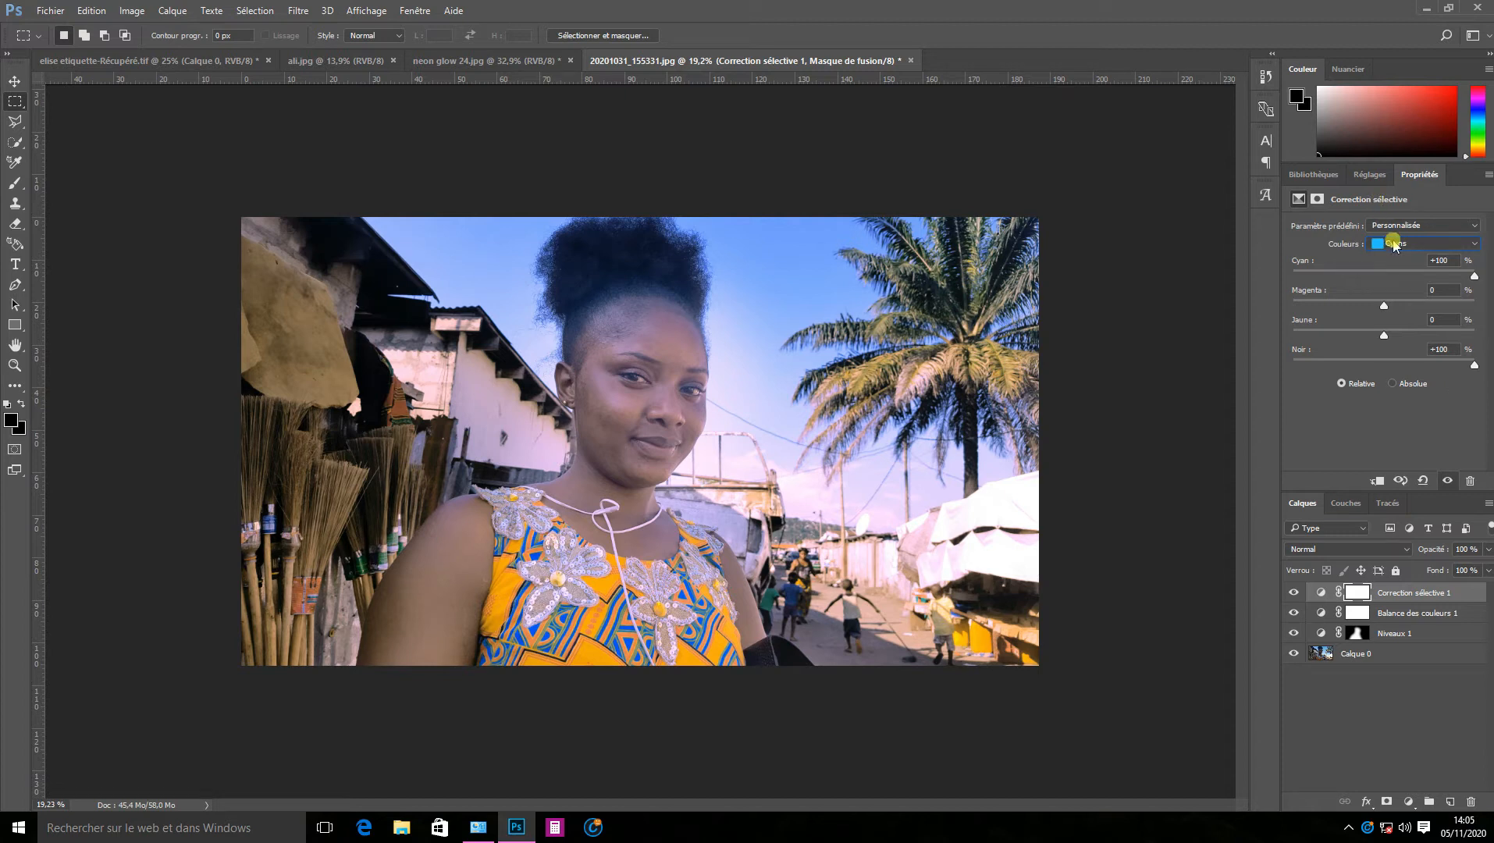
For the Magentas range of the selective colour adjustment, set Noir to -100%.
left_click(1394, 244)
left_click(1393, 321)
left_click_drag(1383, 364, 1295, 367)
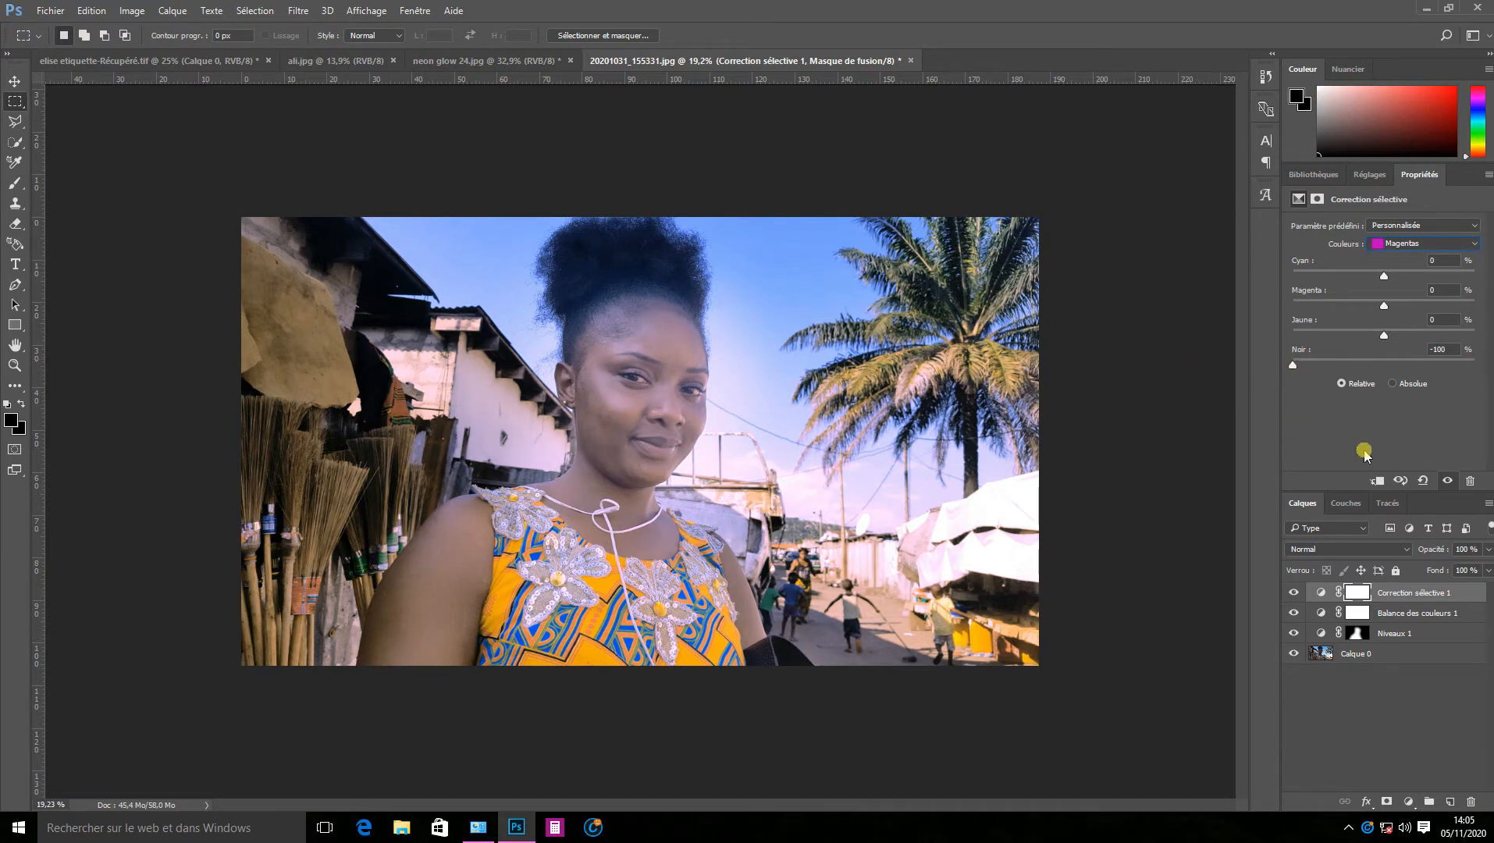
Compare the image with and without the Correction sélective 1 layer, leaving the layer visible.
left_click(1292, 591)
left_click(1292, 591)
left_click(1292, 590)
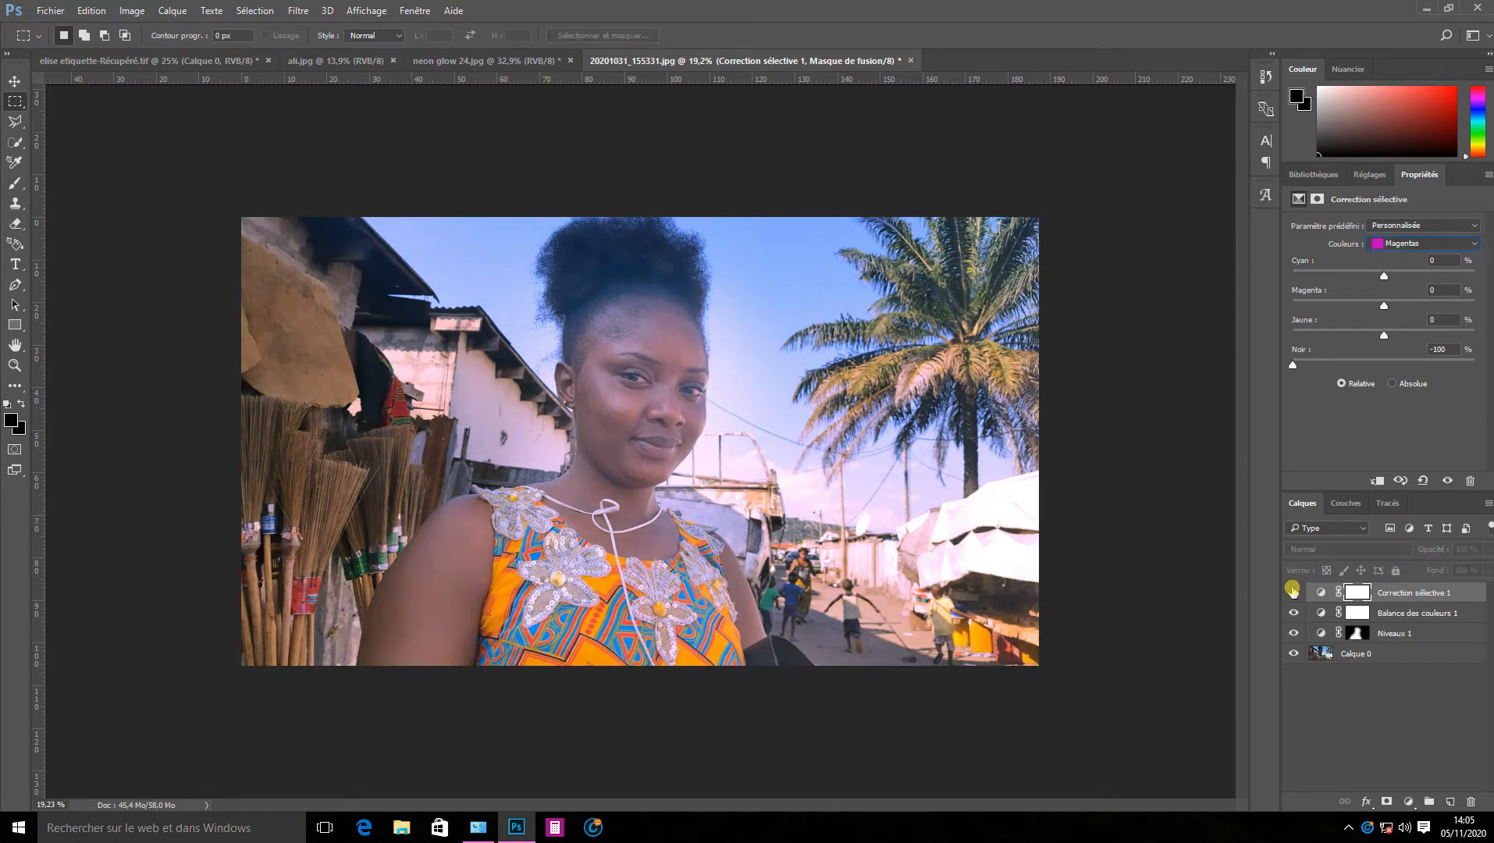
left_click(1293, 591)
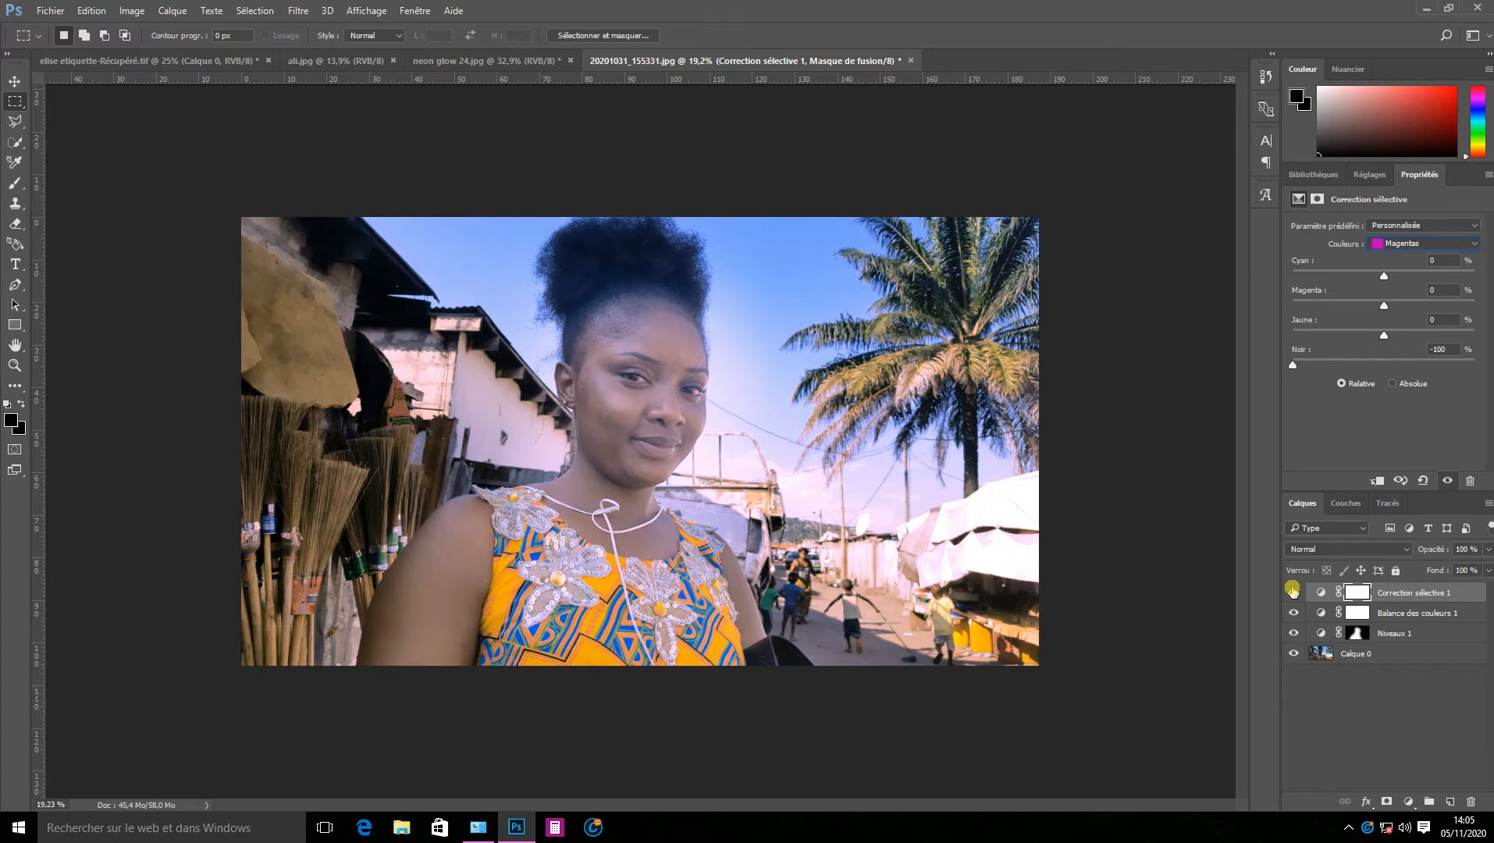
Add a Hue/Saturation adjustment layer with Saturation at +34 and compare the image with and without it.
left_click(1366, 175)
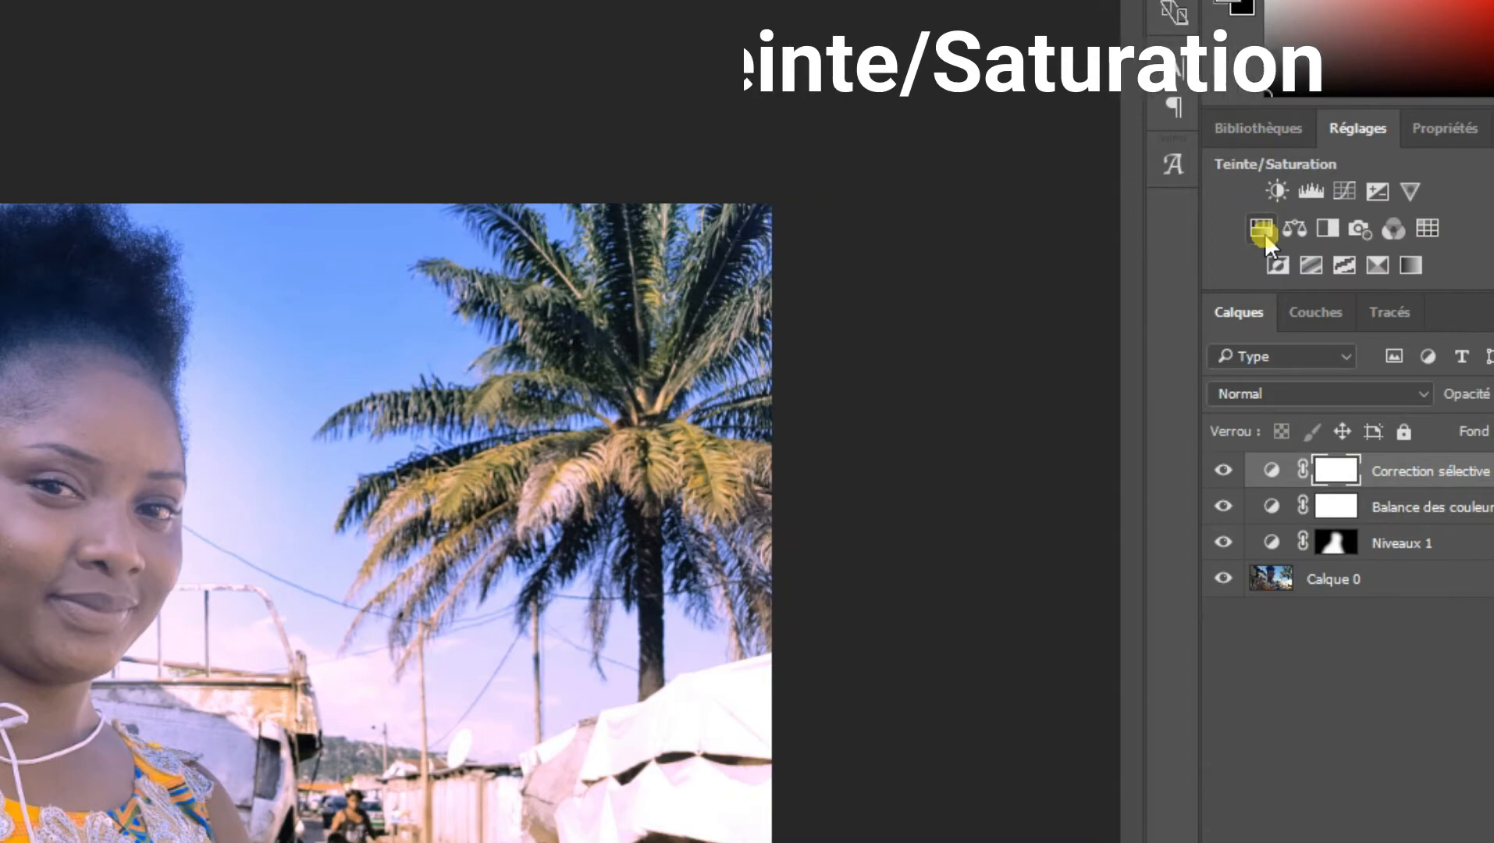
left_click(1261, 230)
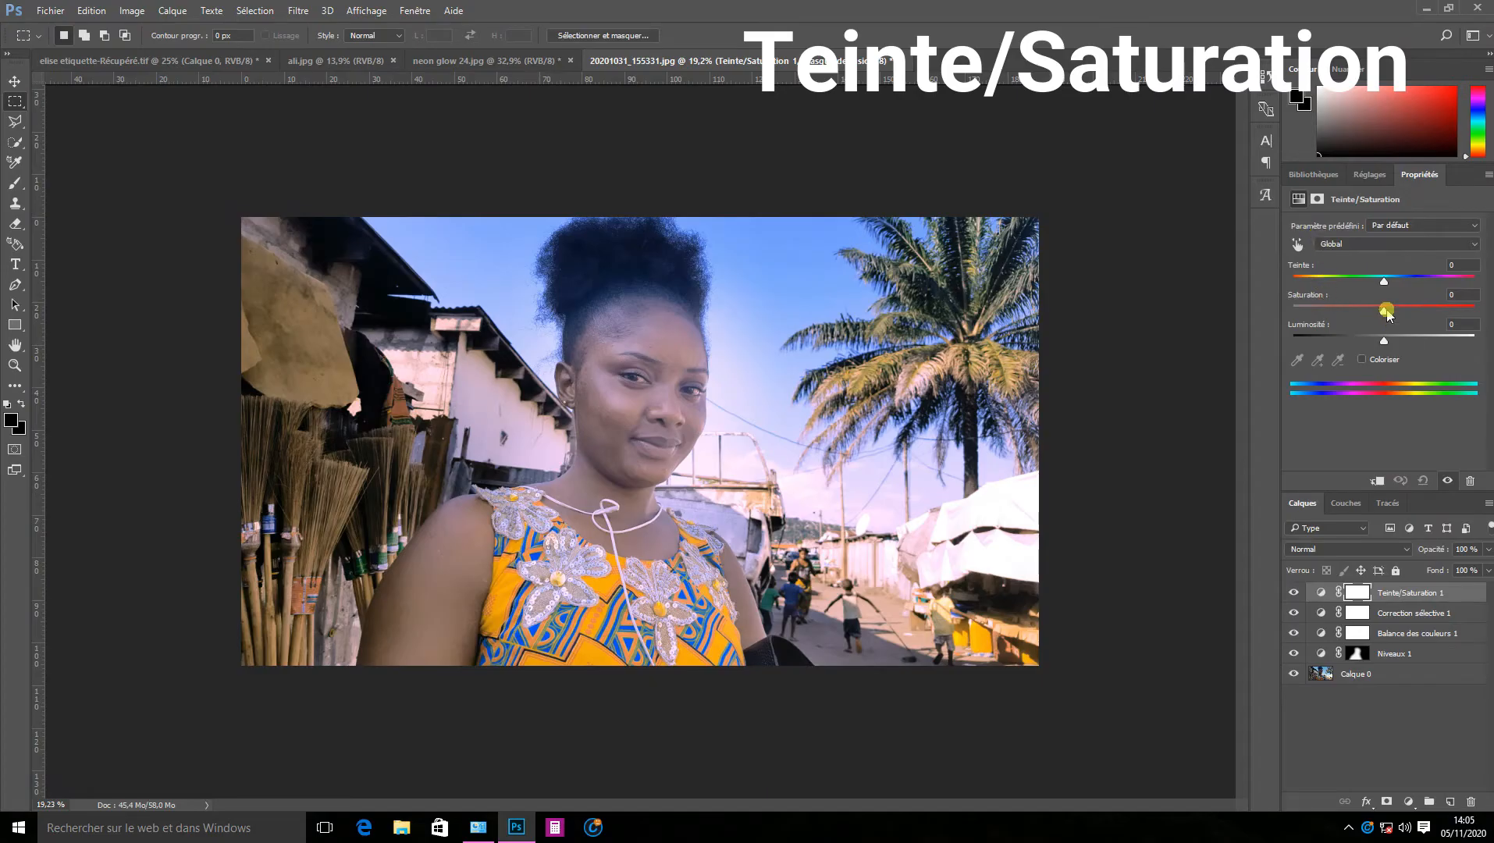
left_click_drag(1386, 314, 1411, 317)
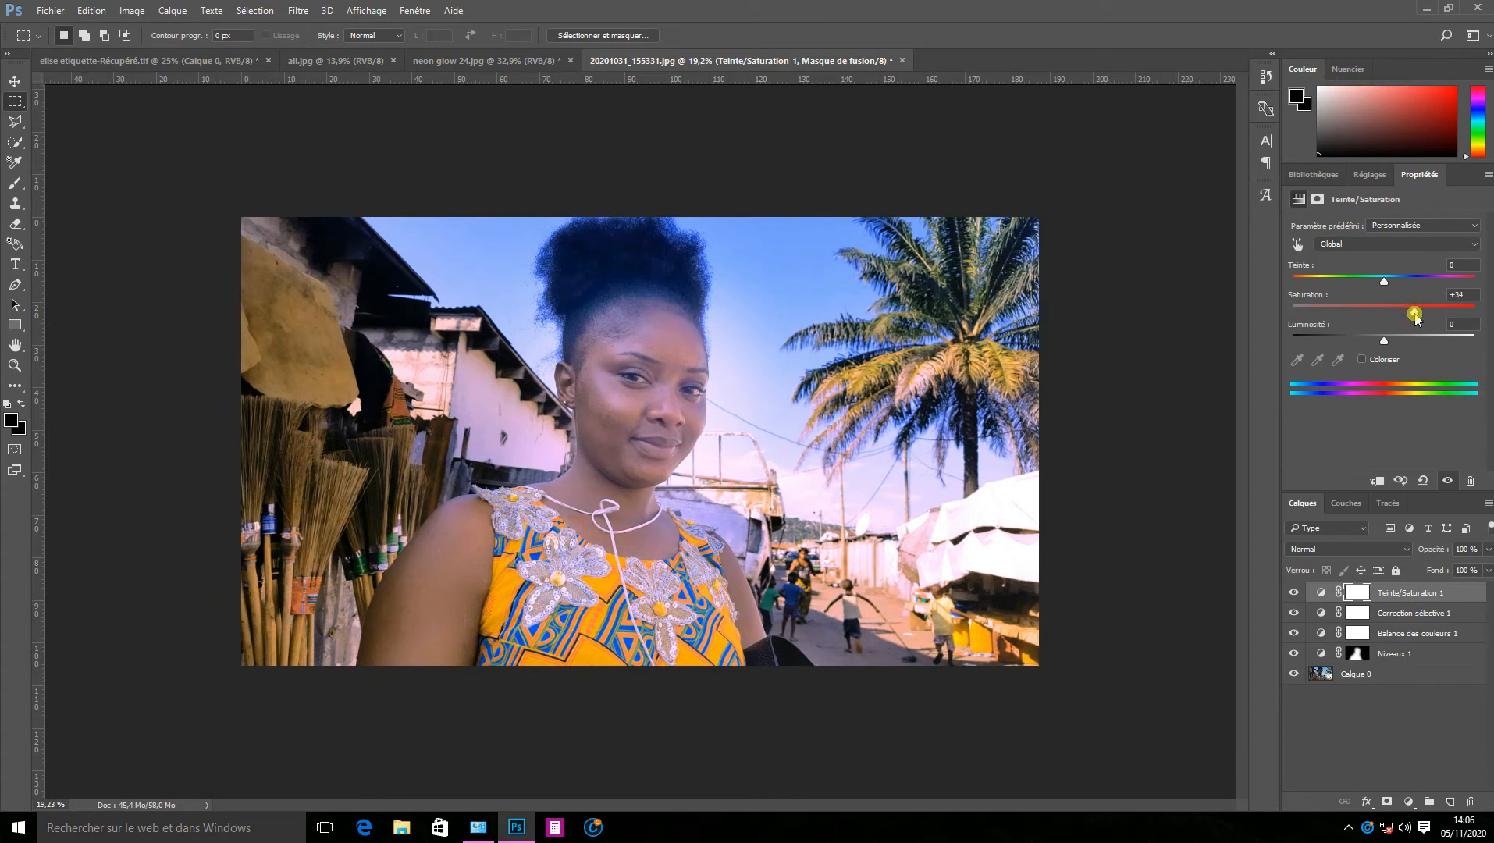
left_click(1294, 593)
left_click(1294, 593)
Add a second Selective Color adjustment layer on top and set Noir to +6% for the Noirs range.
left_click(1368, 174)
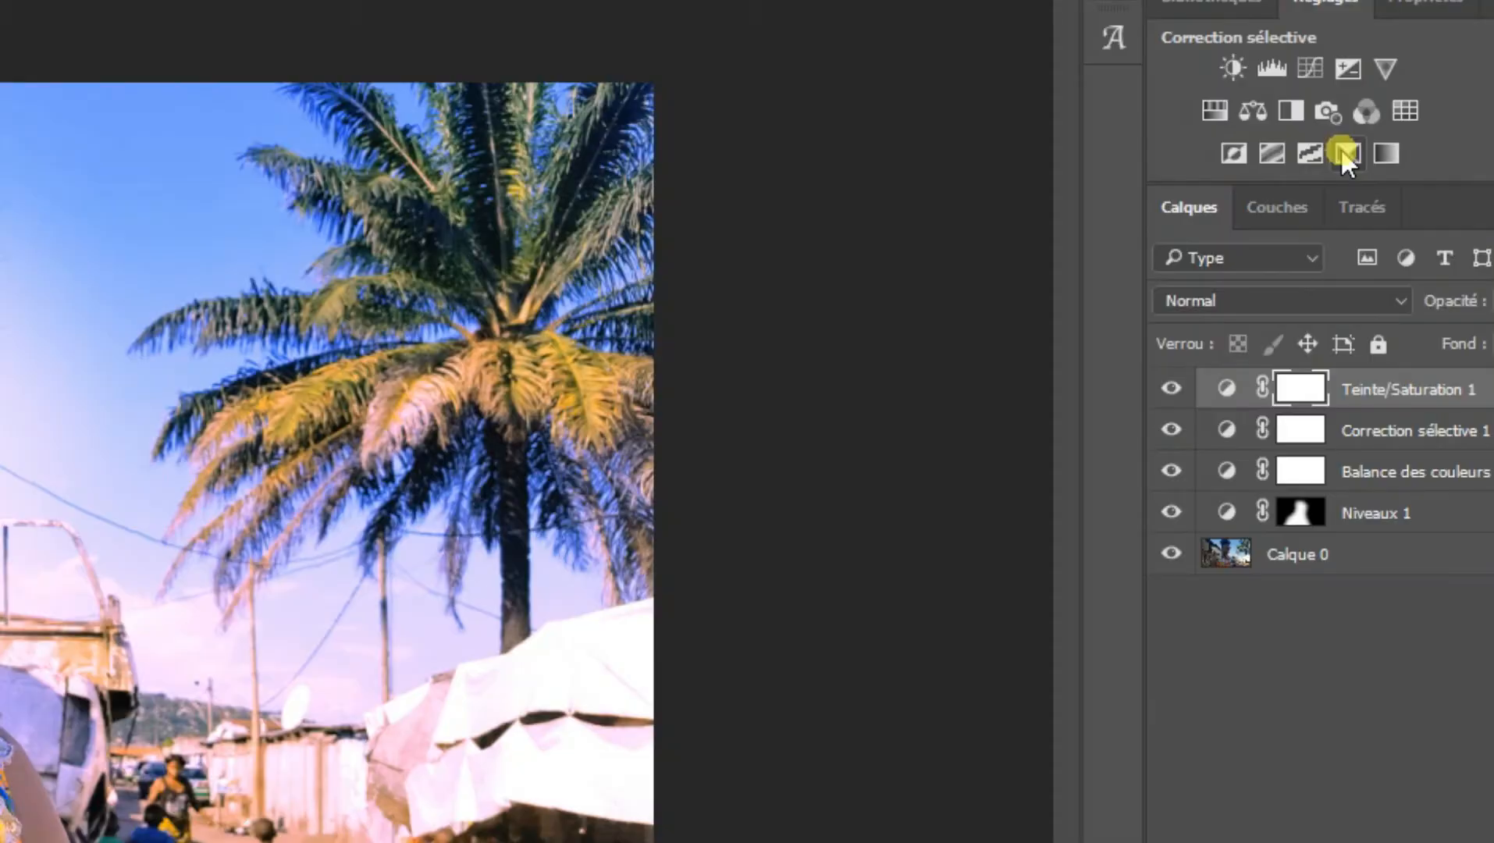
left_click(1345, 153)
left_click(1400, 225)
left_click(1399, 226)
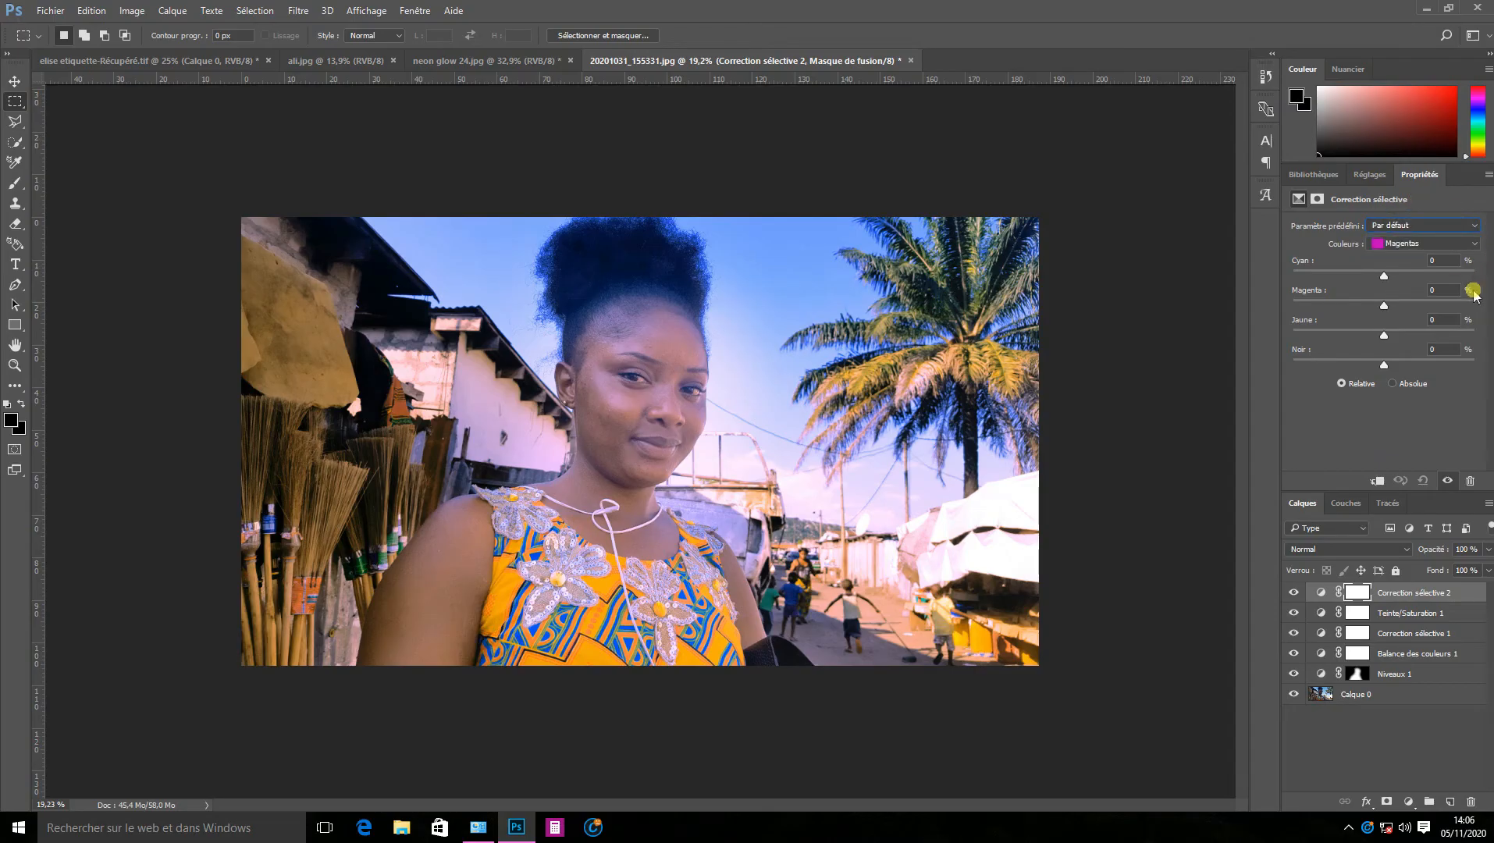
left_click(1459, 243)
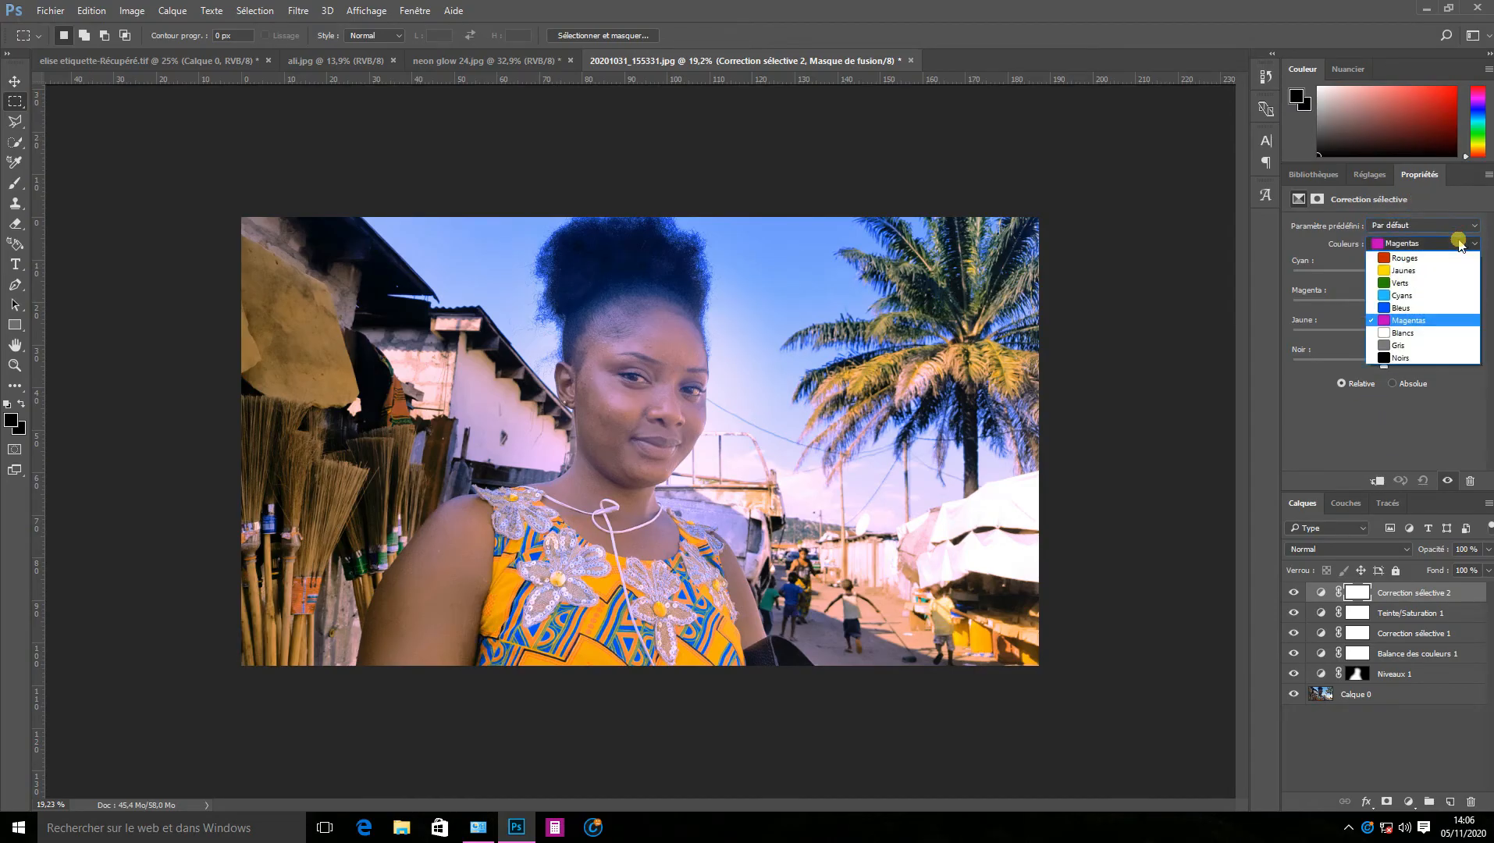
left_click(1398, 356)
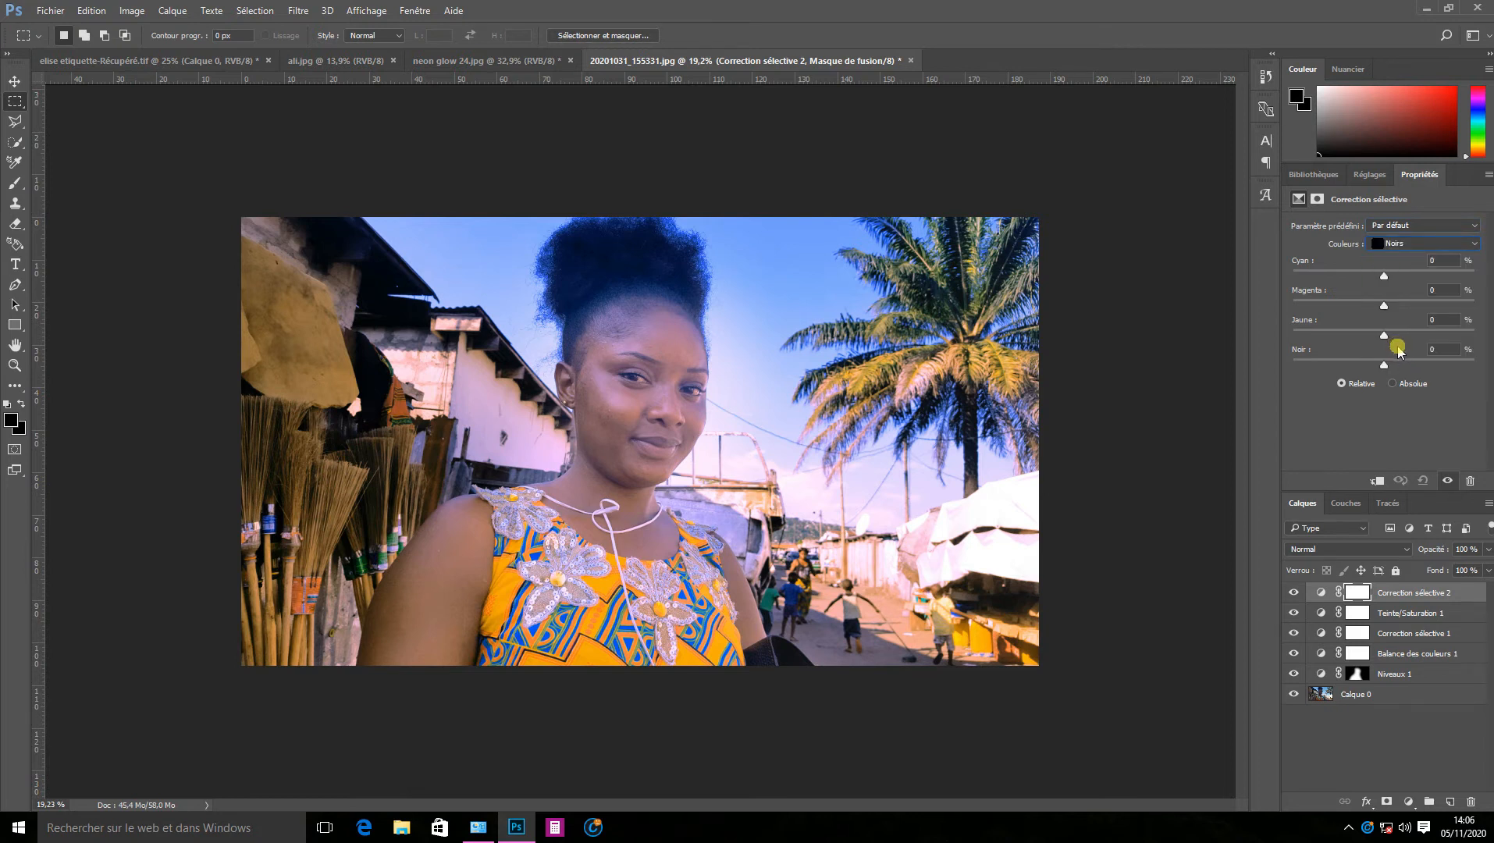
left_click_drag(1384, 364, 1386, 365)
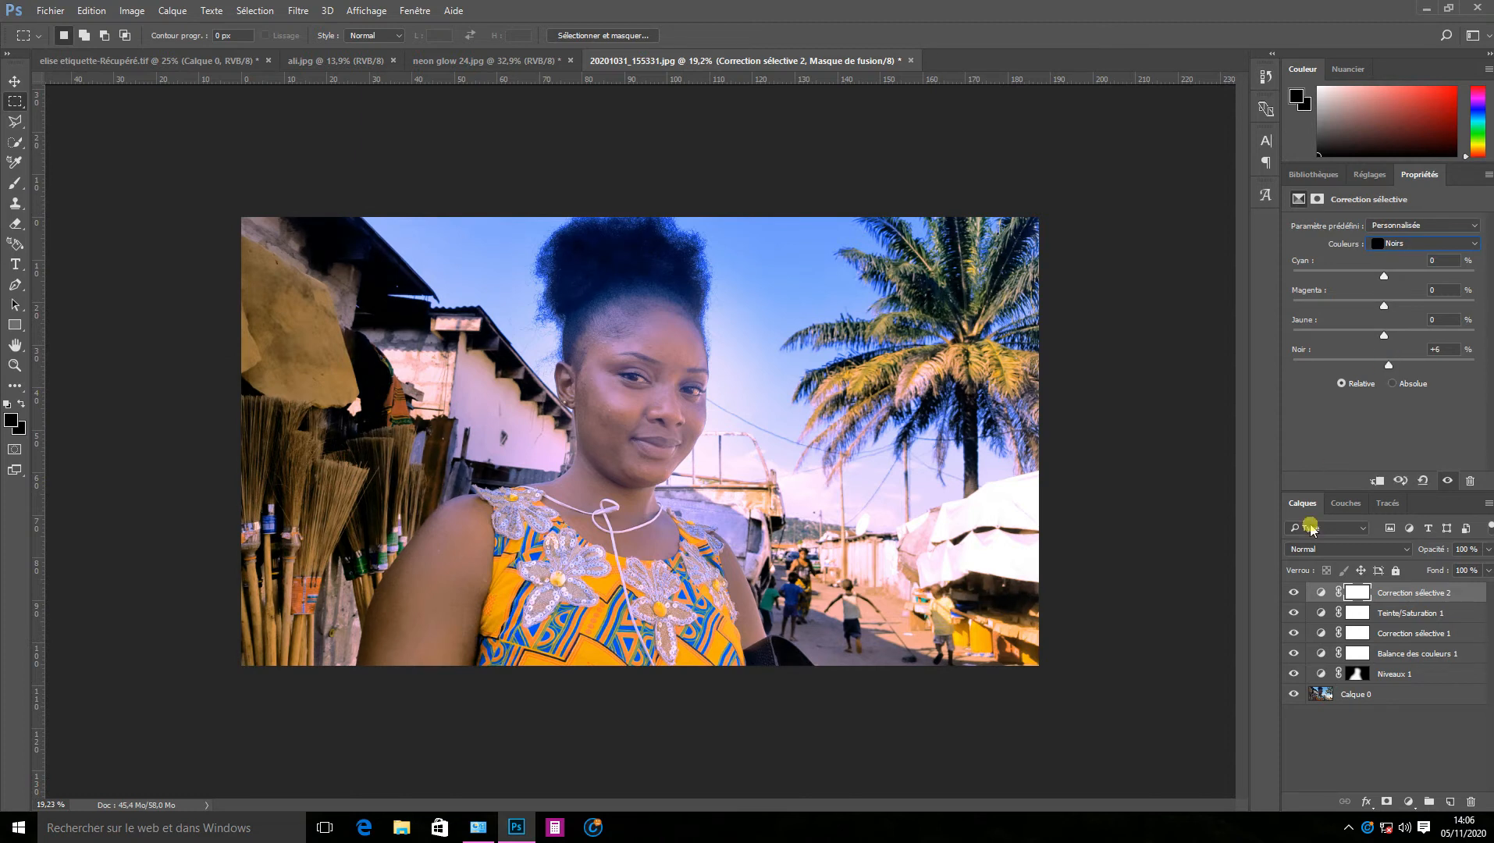
Compare the image with and without the Correction sélective 2 layer, leaving the layer visible.
left_click(1293, 592)
left_click(1293, 592)
left_click(1293, 592)
left_click(1293, 592)
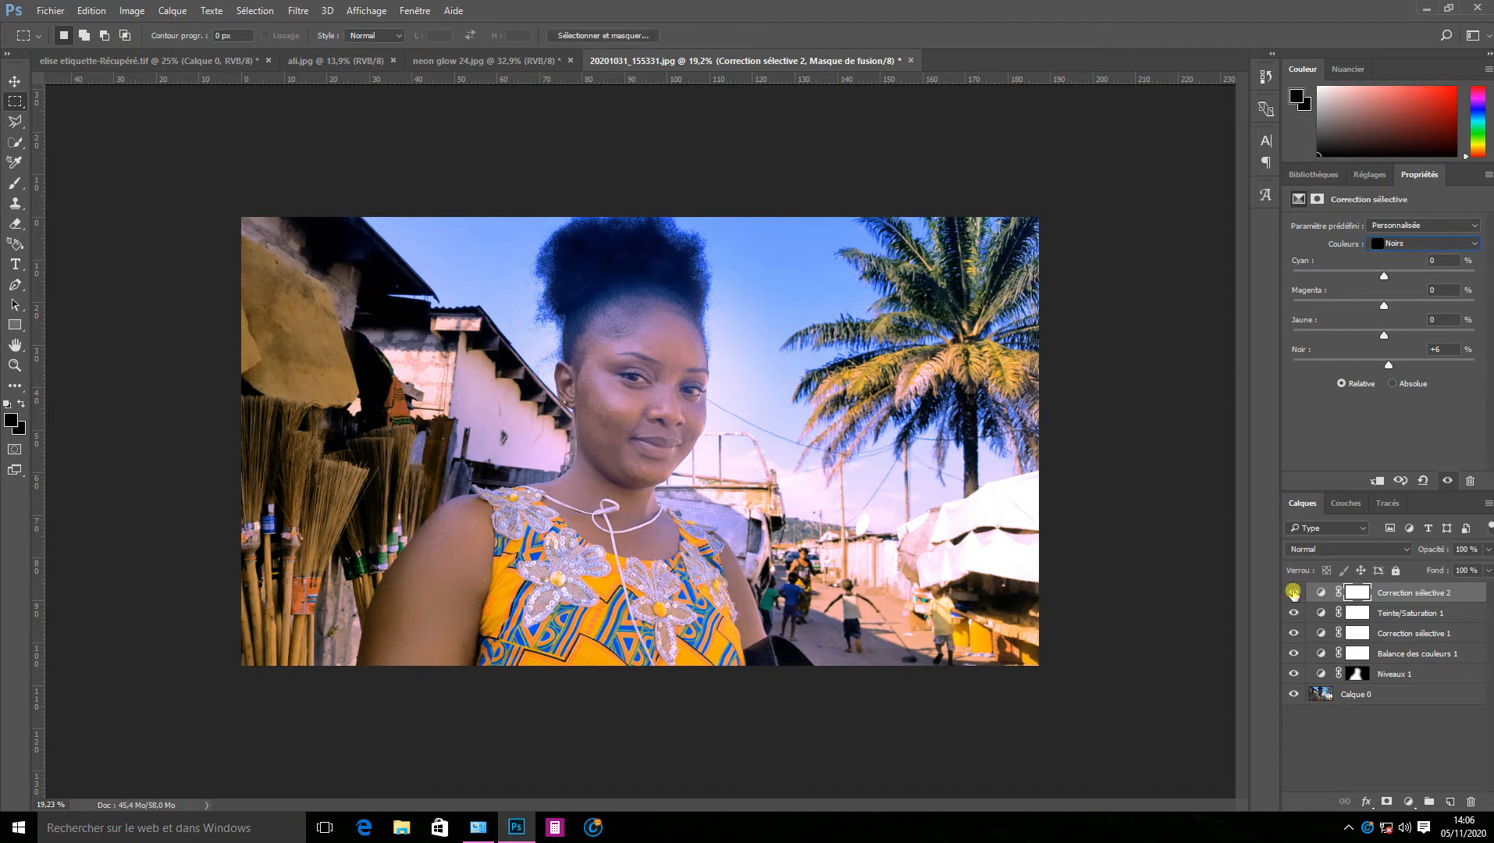
Add a second Color Balance adjustment layer on top and set Jaune–Bleu to -38 for the Tons foncés.
left_click(1369, 174)
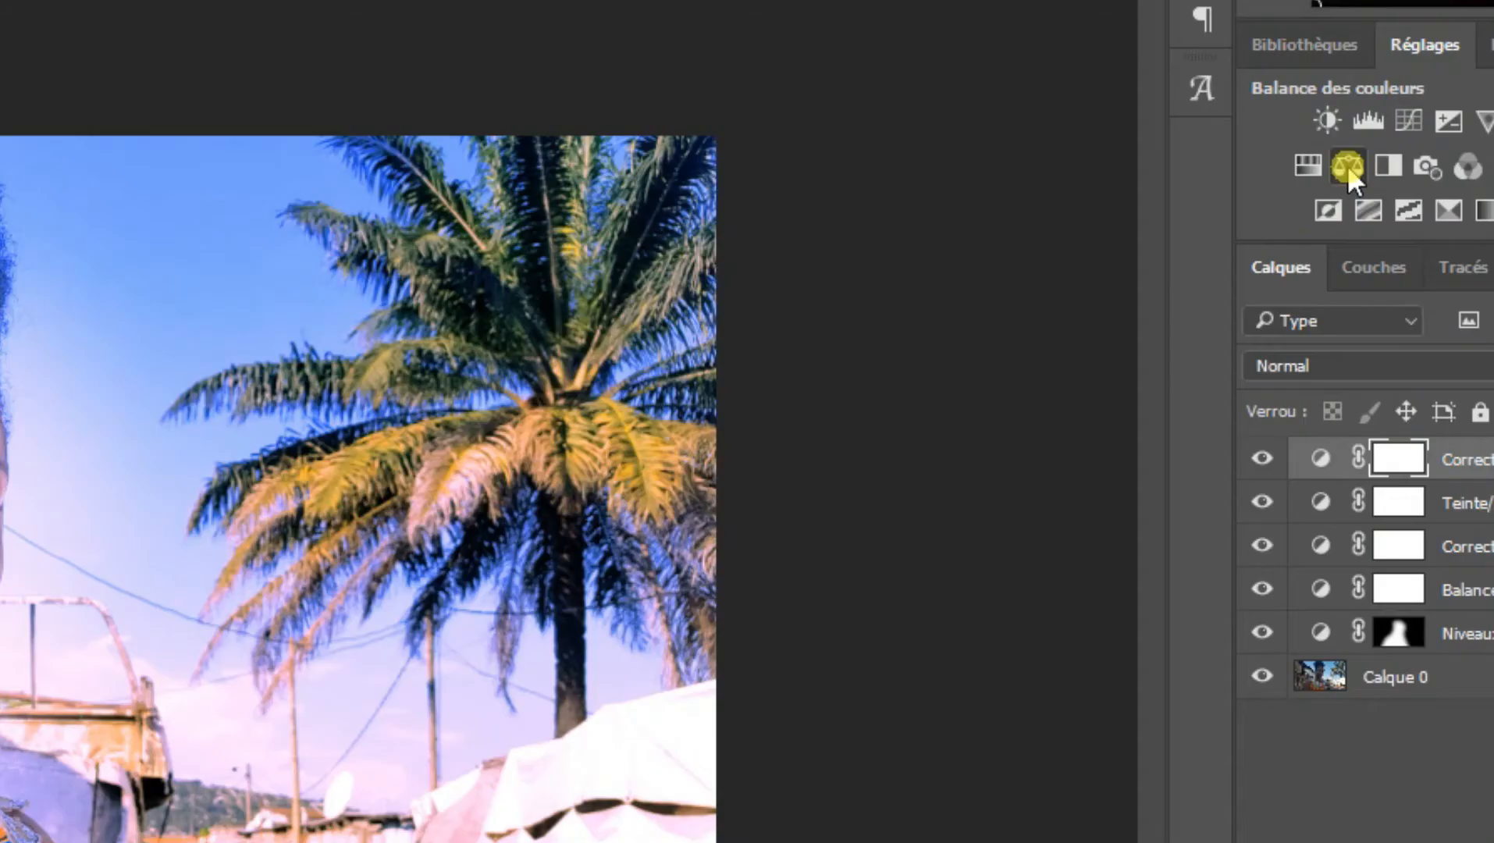
left_click(1347, 165)
left_click(1377, 226)
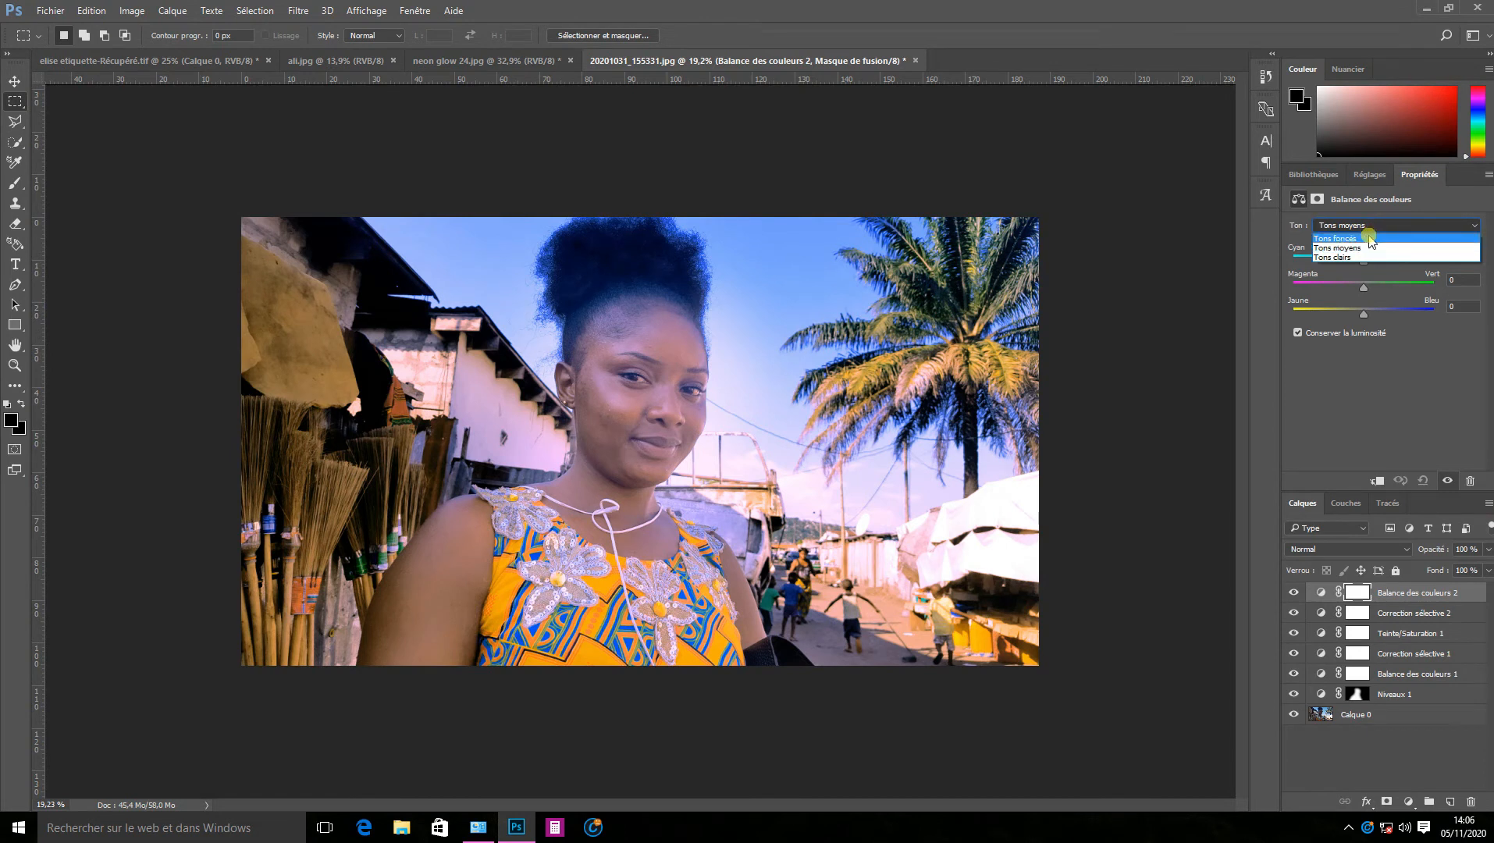
left_click(1370, 239)
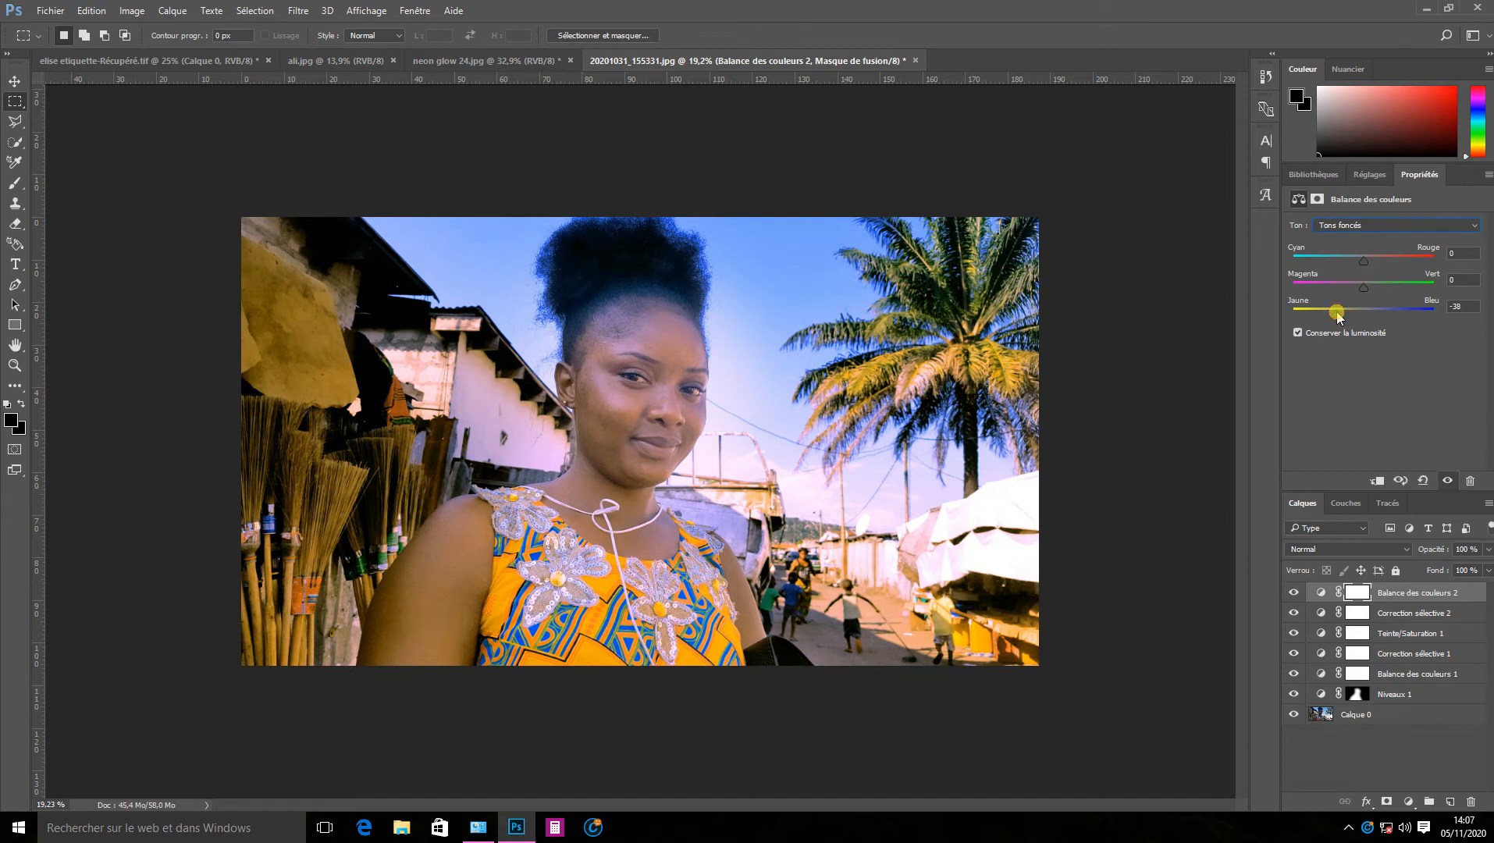
Shift Jaune–Bleu towards yellow for the Tons moyens of the second colour balance, and switch to the Move tool.
left_click(1365, 225)
left_click(1364, 248)
left_click_drag(1365, 317, 1339, 316)
left_click(14, 81)
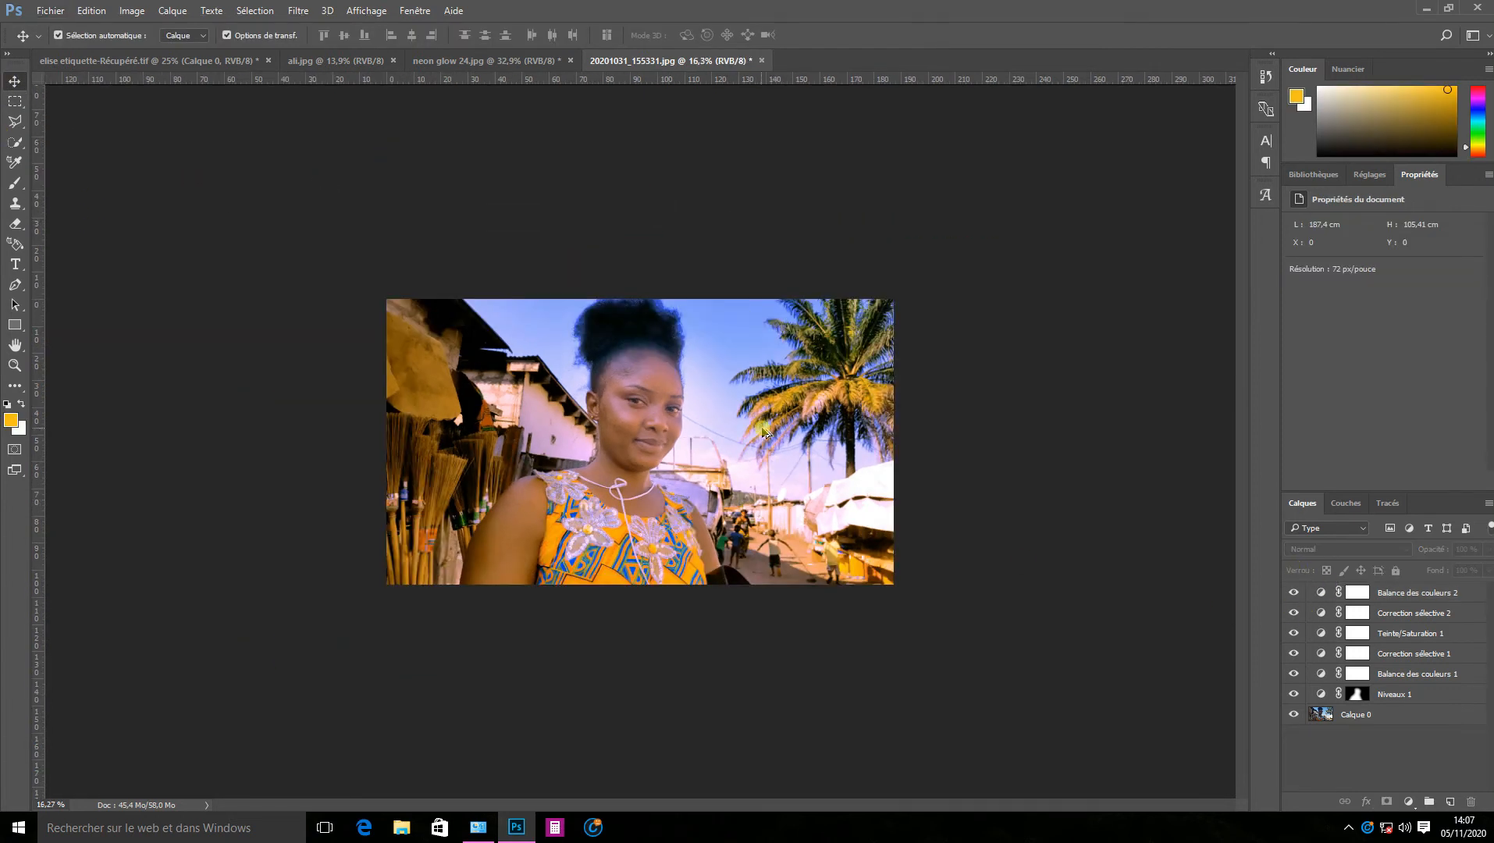
Examine the graded portrait with and without the Balance des couleurs 1 layer, leaving the layer visible.
scroll(766, 440, "up", 3)
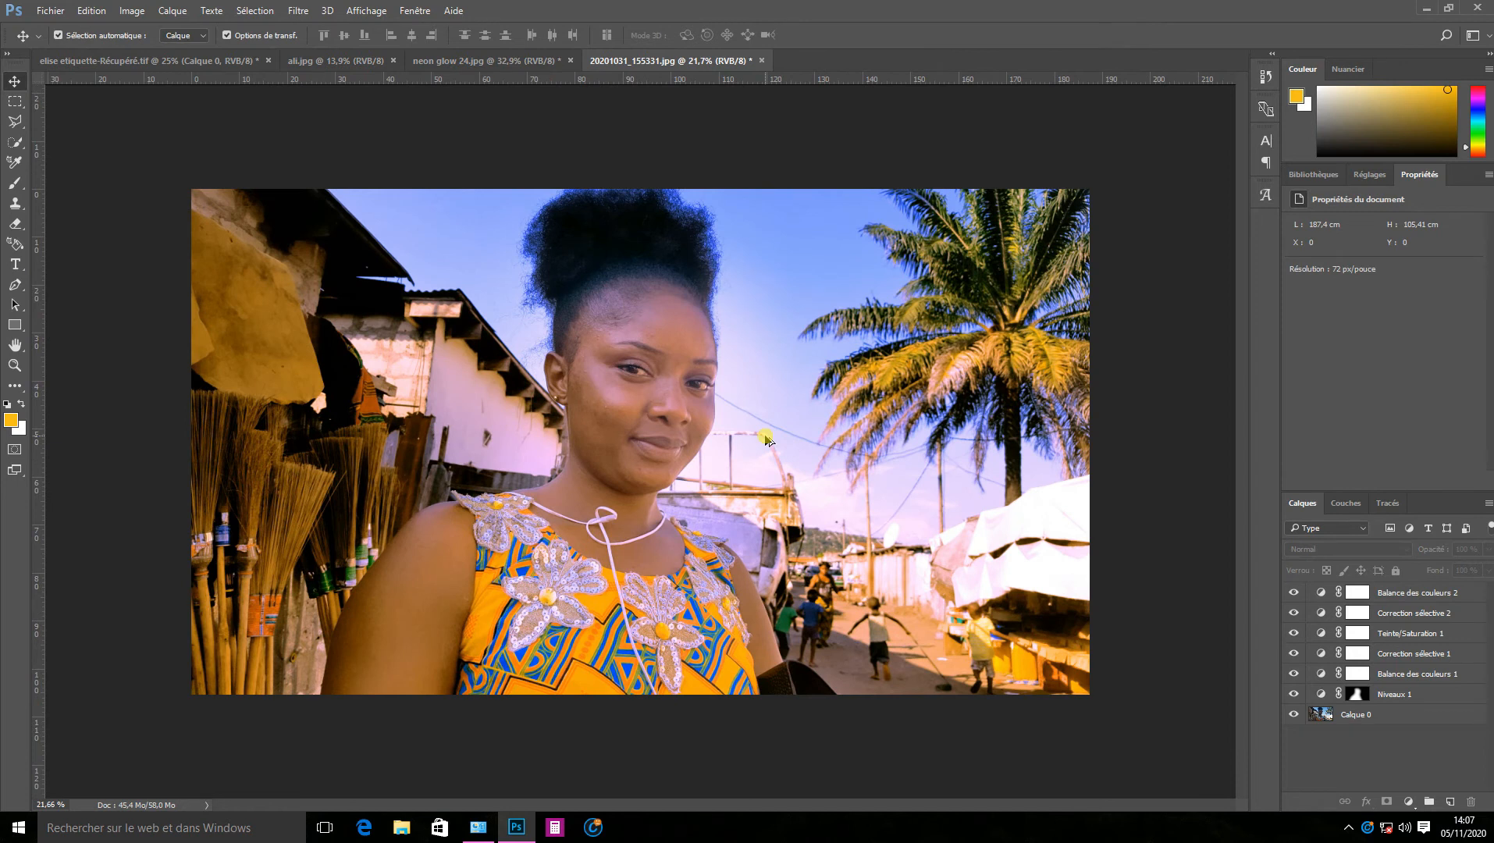
scroll(765, 439, "down", 1)
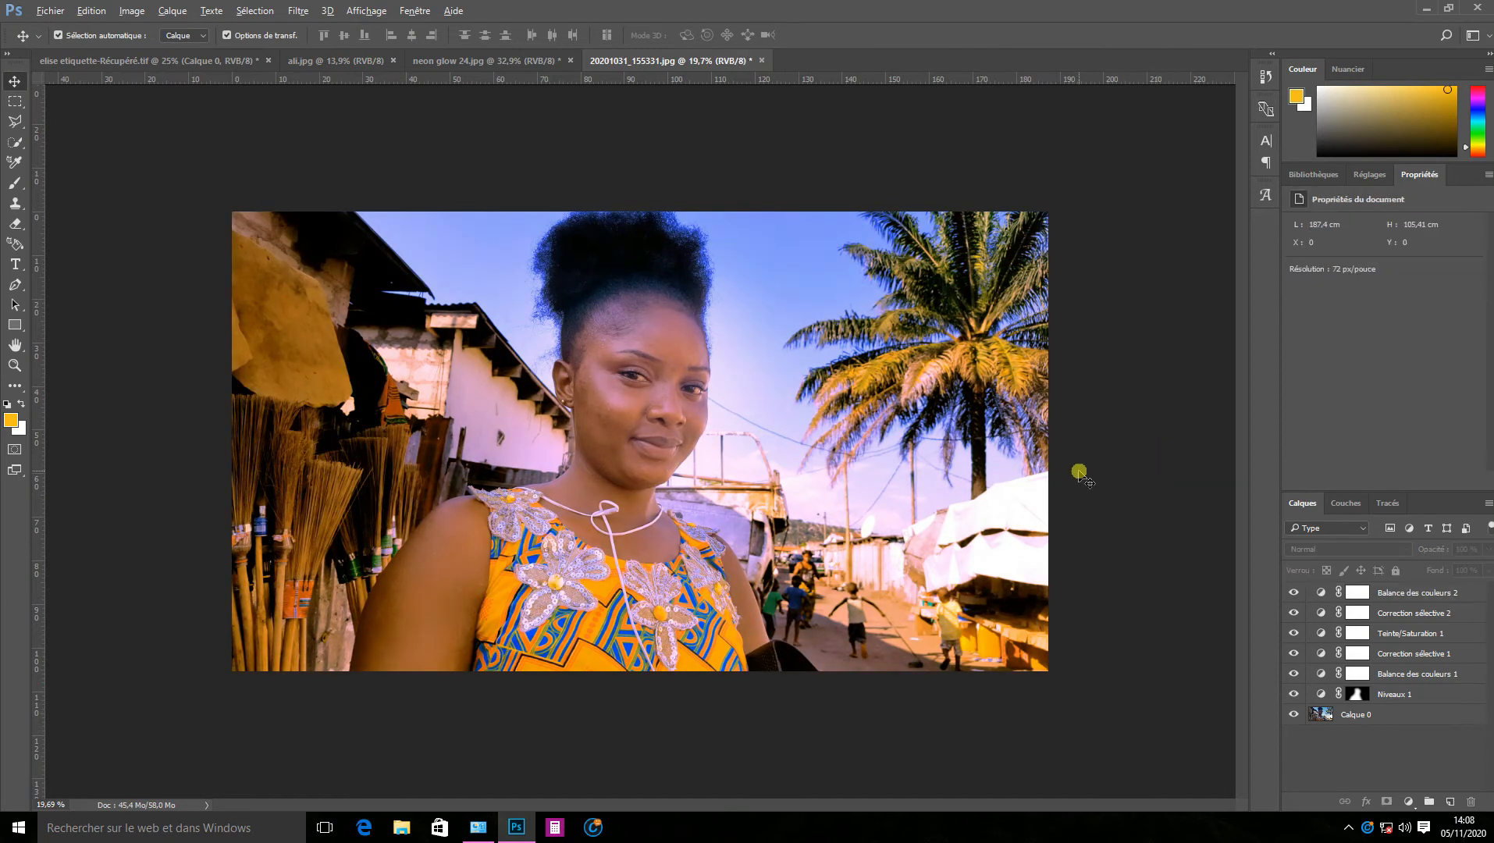
scroll(1080, 469, "down", 1)
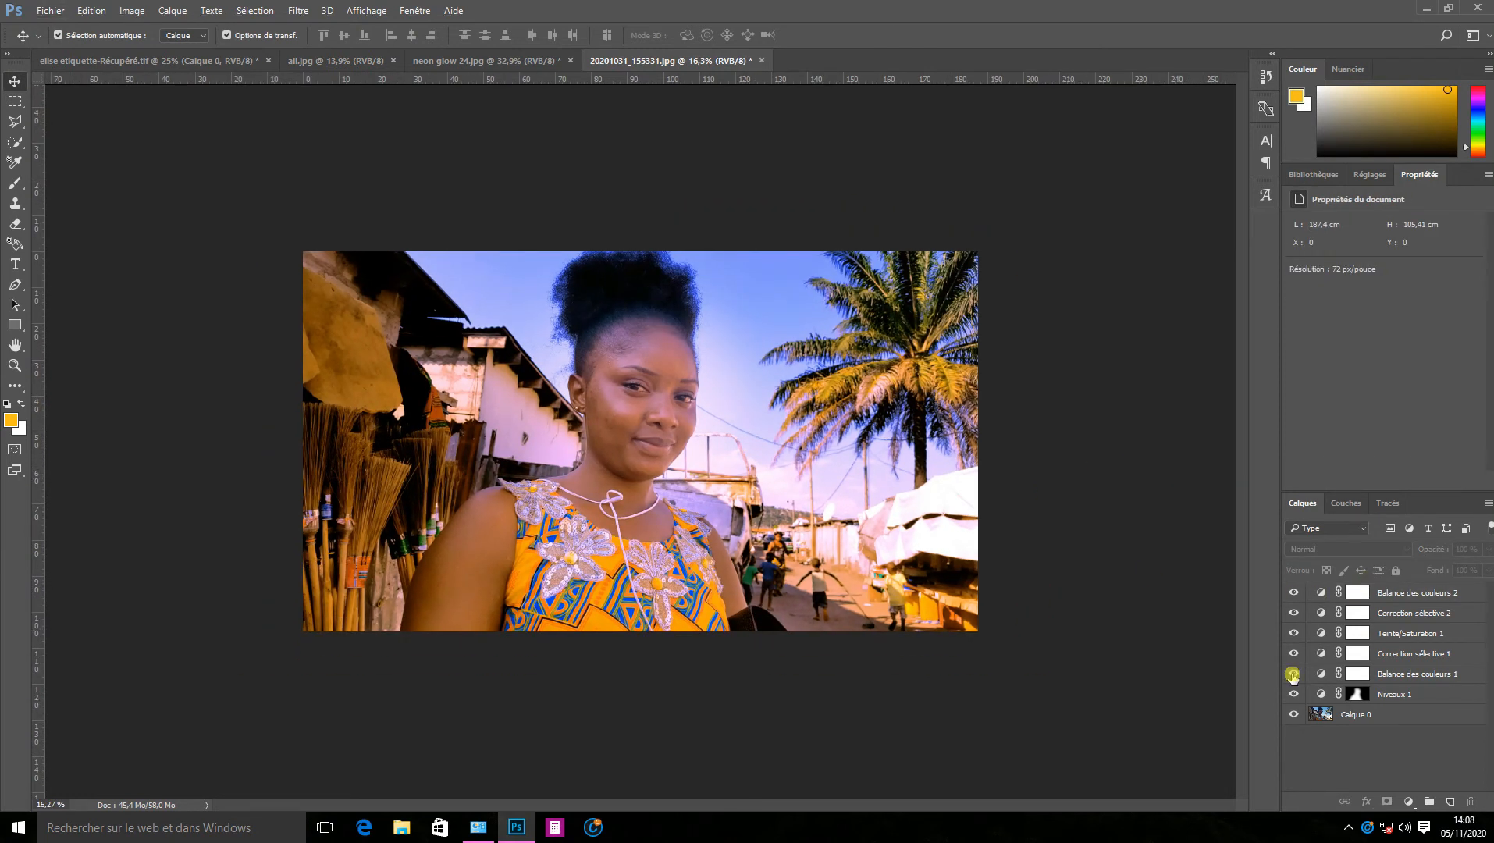
left_click(1292, 675)
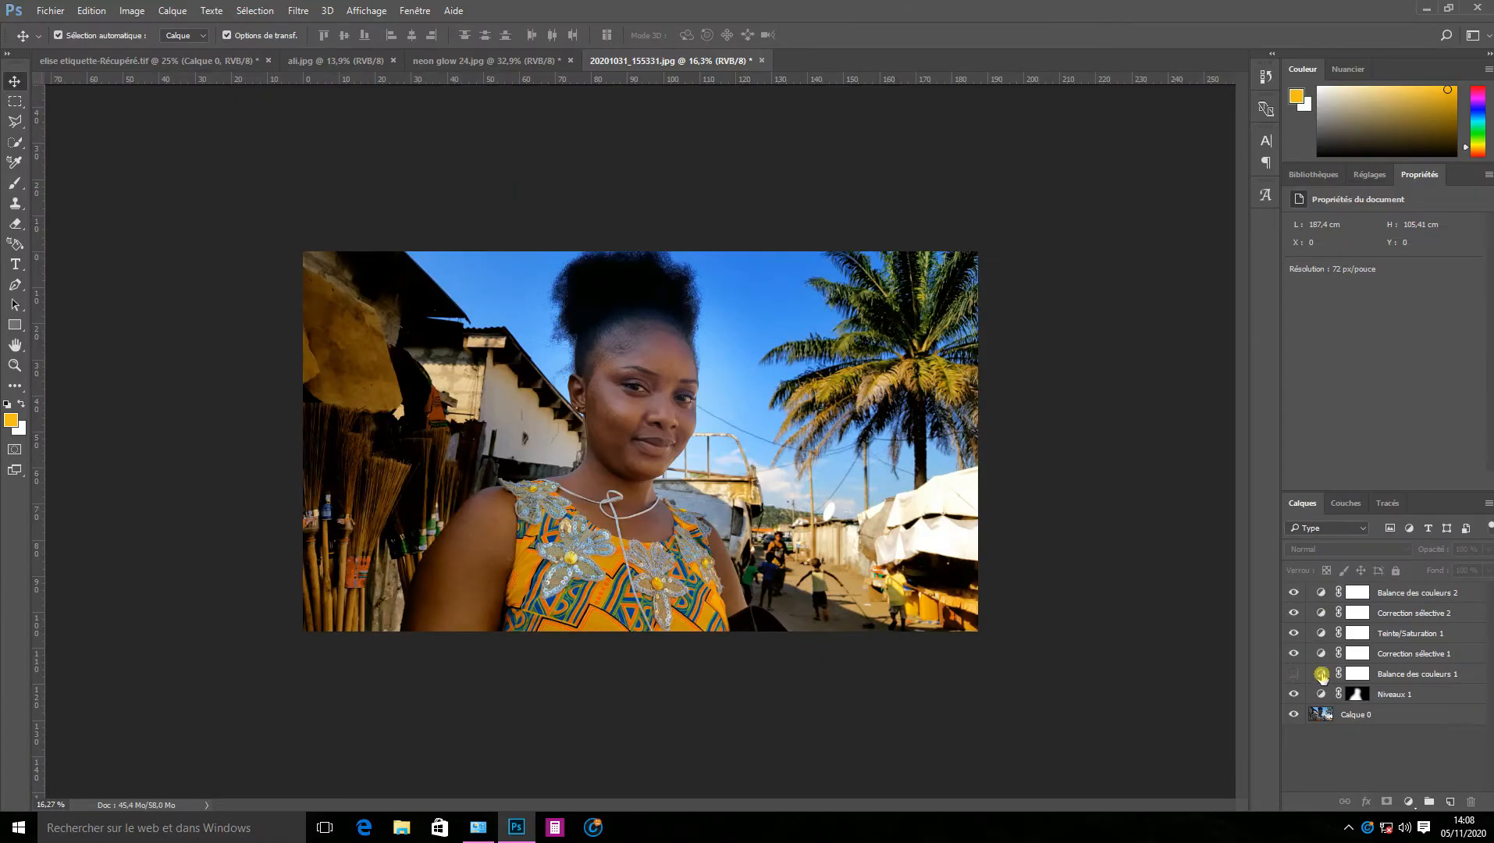
left_click(1380, 676)
scroll(733, 424, "down", 2)
scroll(734, 425, "up", 3)
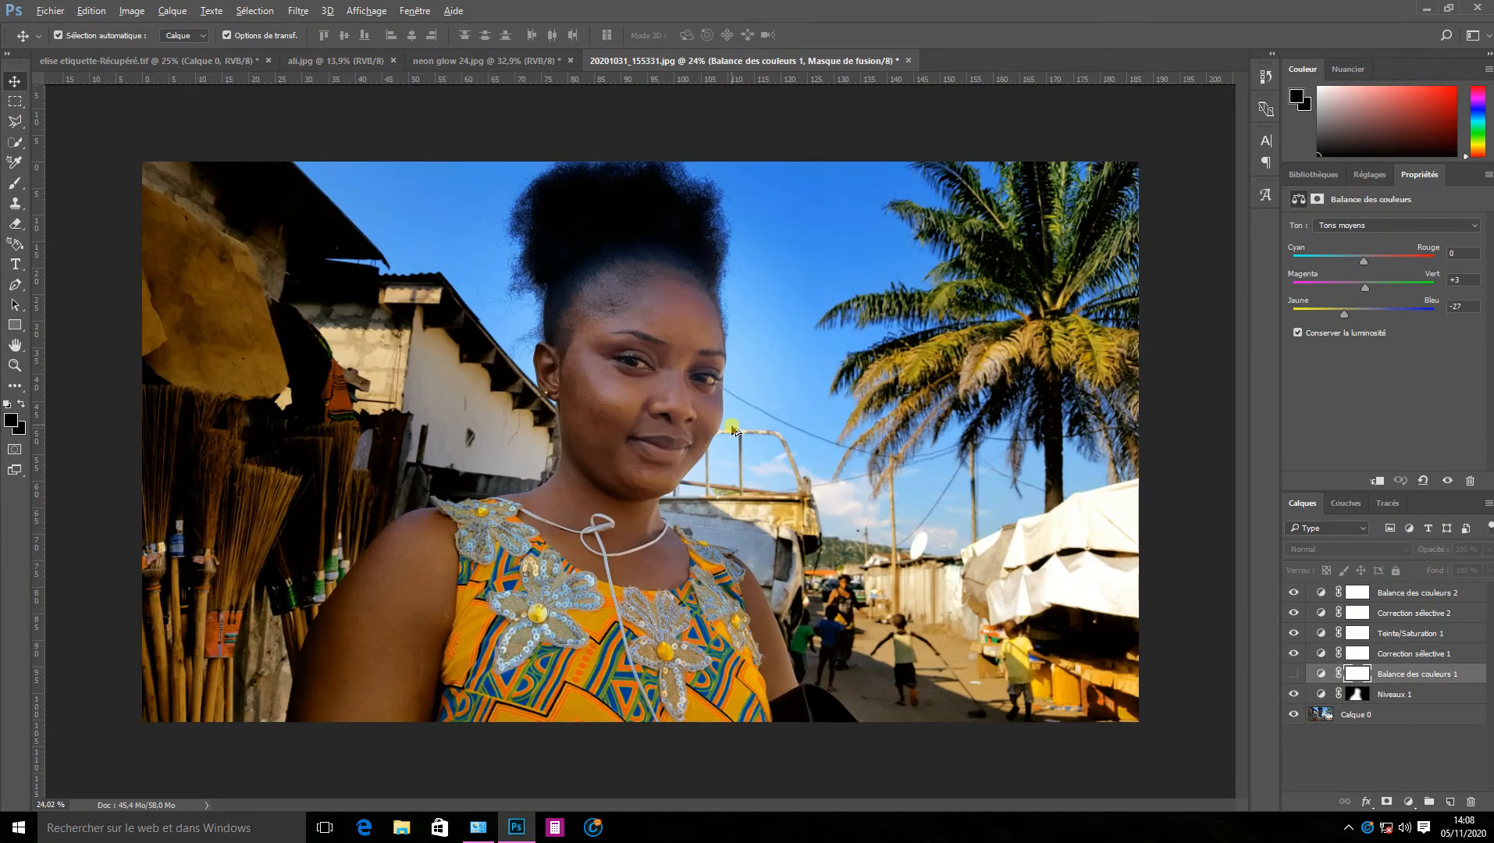
scroll(733, 428, "down", 3)
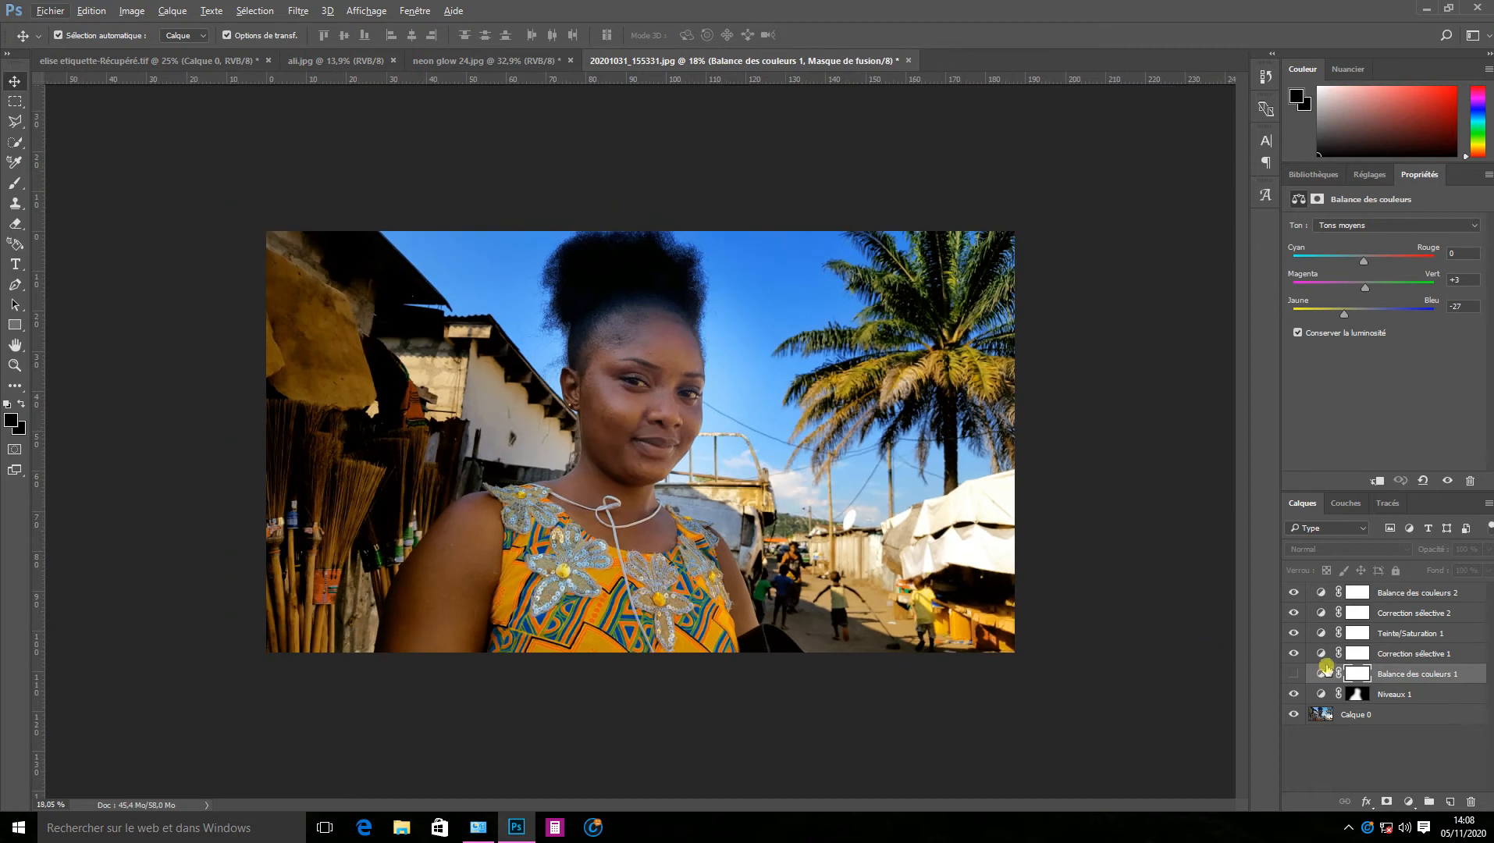
left_click(1293, 674)
Set the opacity of the Balance des couleurs 1 layer to 34% and compare the image with and without it.
left_click(1403, 668)
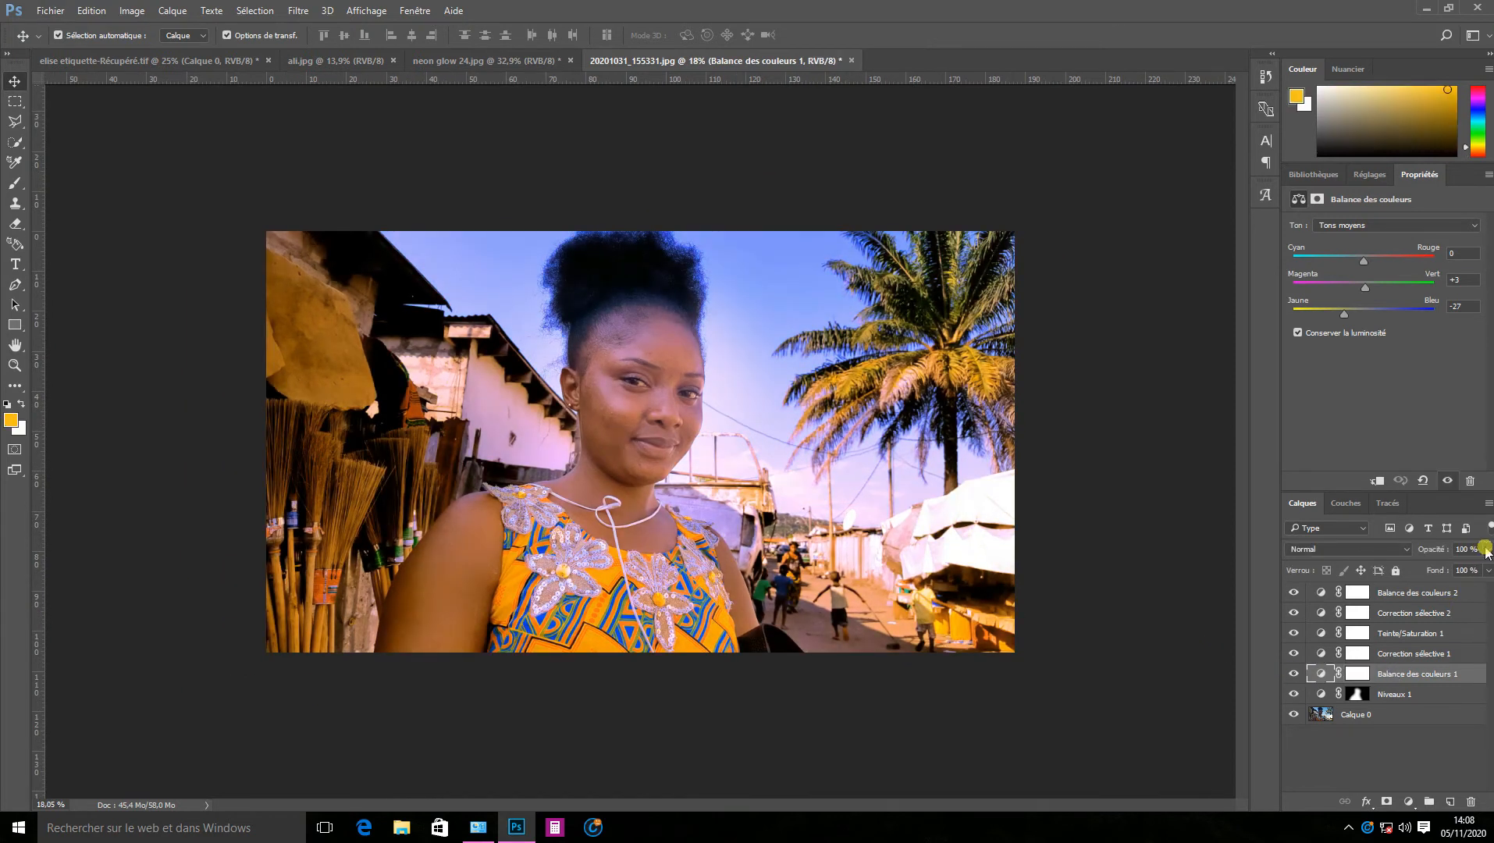
left_click(1486, 549)
left_click_drag(1484, 567, 1444, 570)
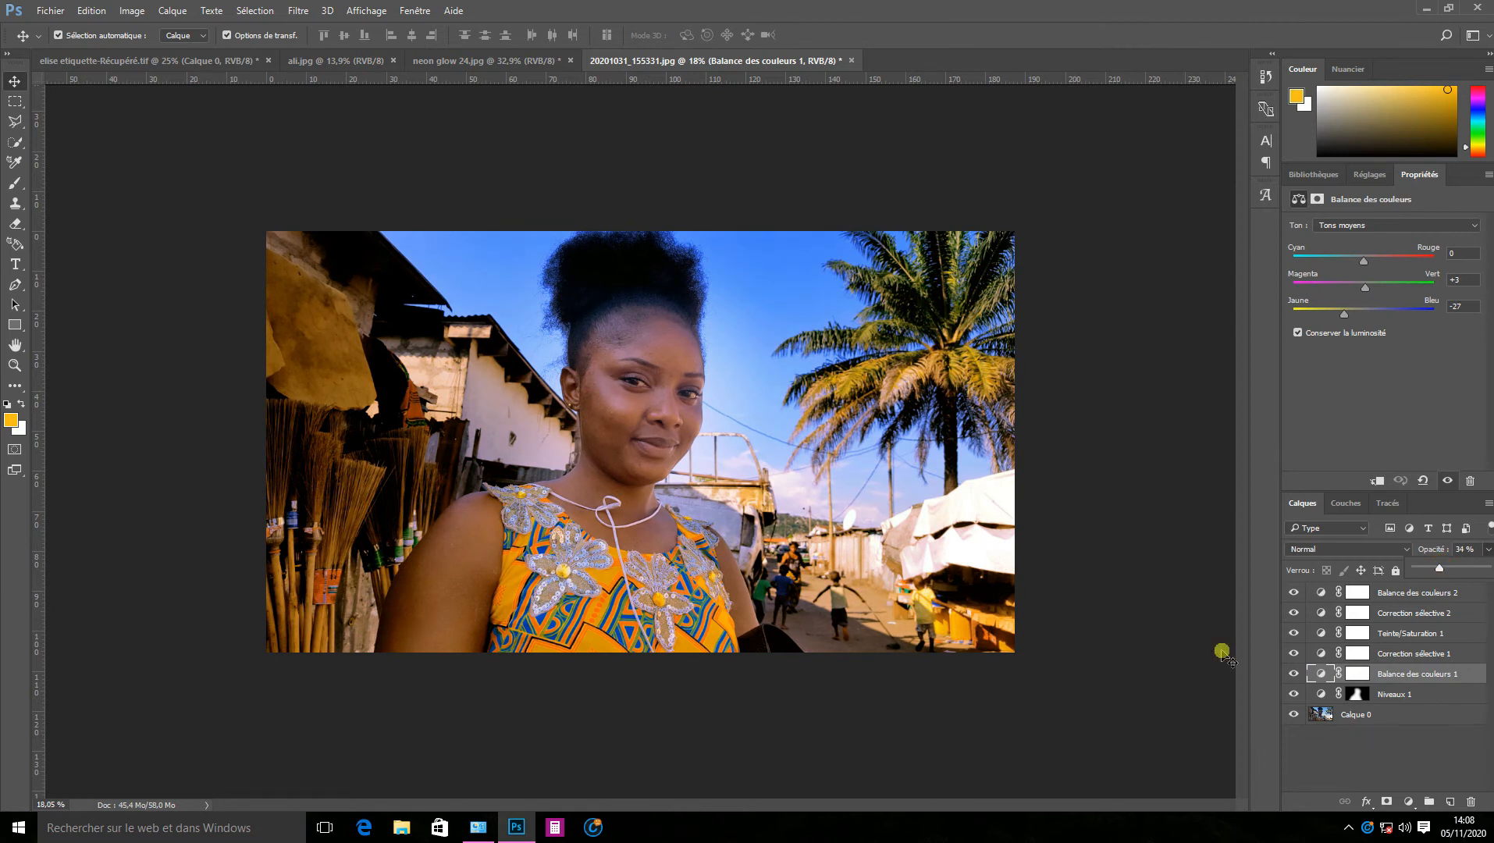
left_click(1114, 554)
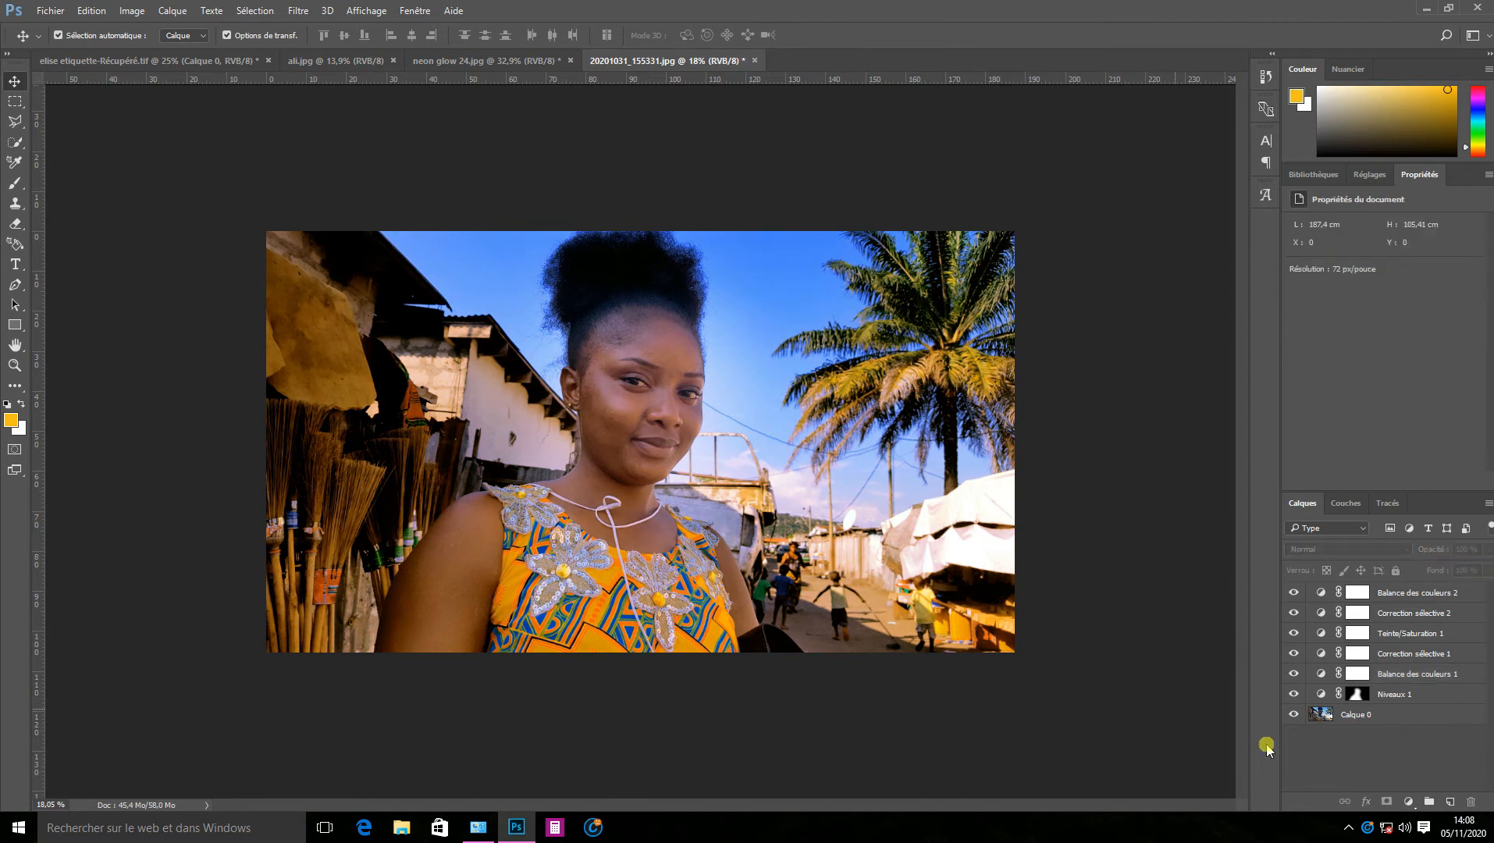
left_click(1293, 674)
left_click(1293, 674)
Group all adjustment layers from Niveaux 1 up to Balance des couleurs 2.
left_click(1371, 692)
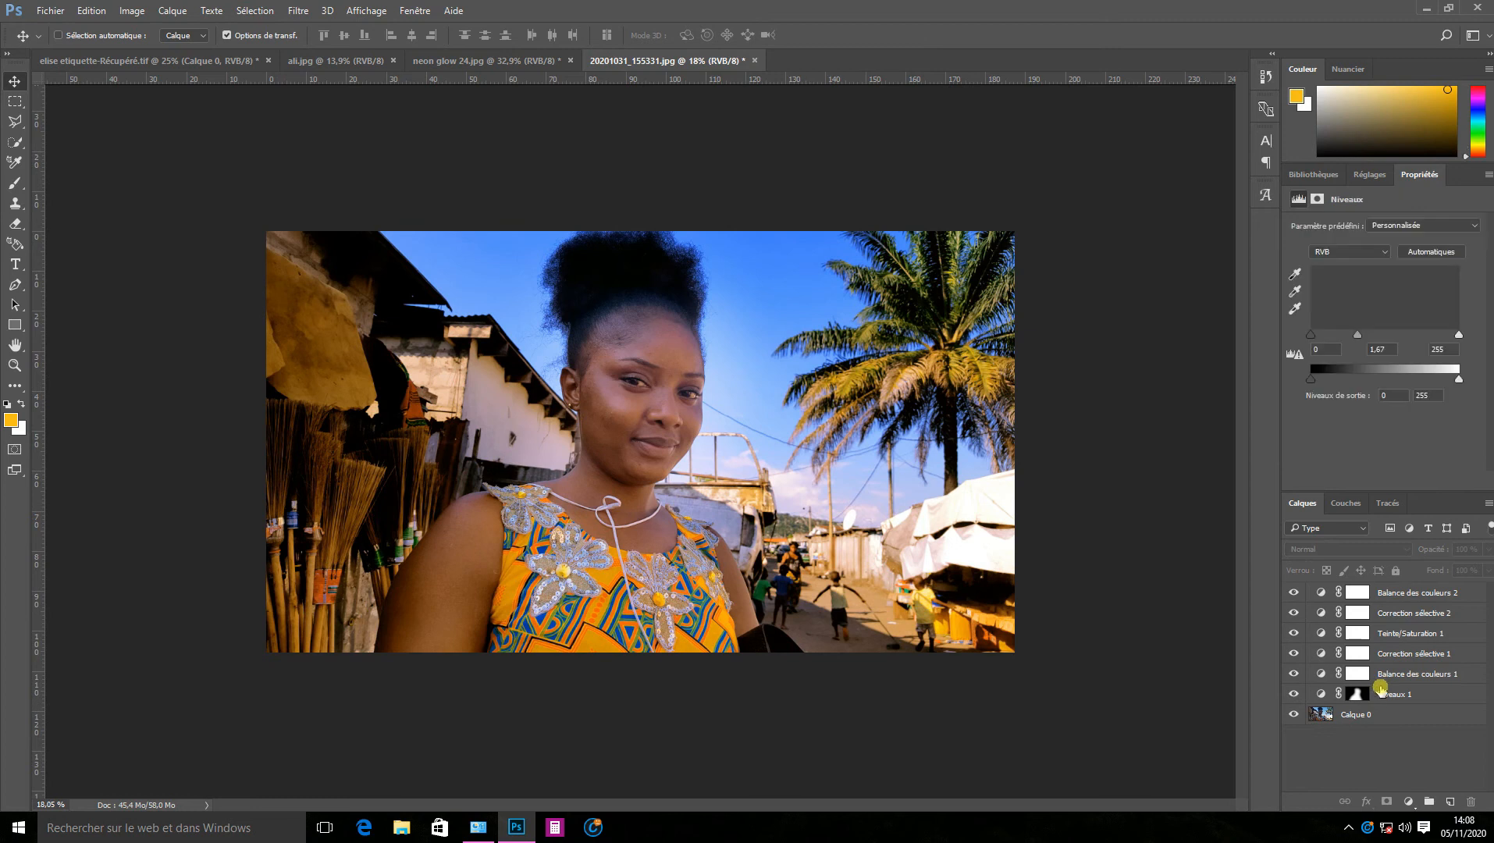
left_click(1395, 622, "shift")
left_click(1394, 612, "shift")
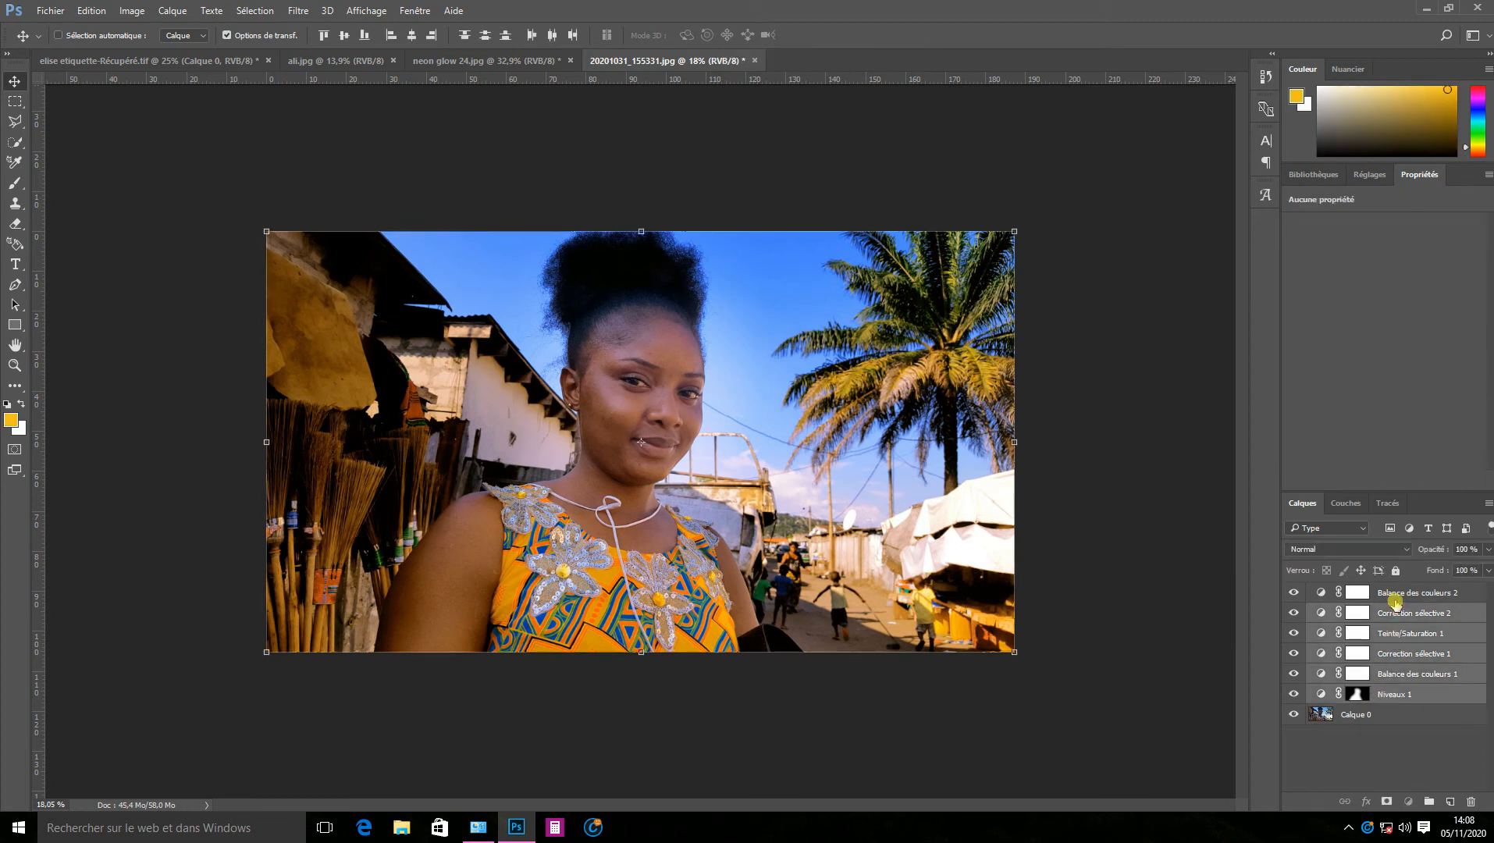
left_click(1394, 592, "ctrl")
left_click_drag(1395, 593, 1429, 802)
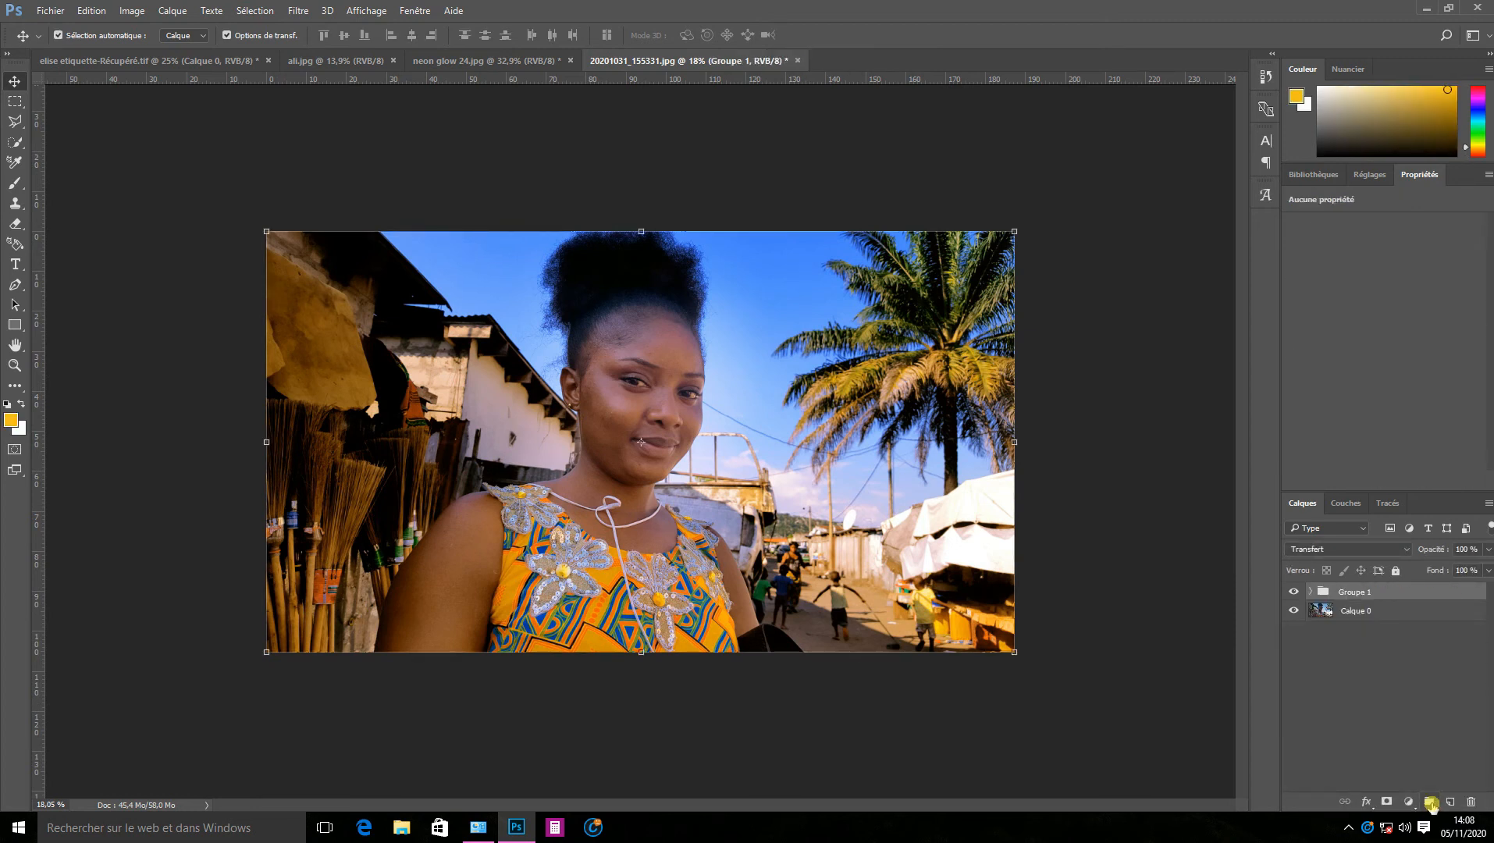
Hide the group of adjustment layers and examine the original photo up close.
left_click(1293, 592)
left_click(1126, 489)
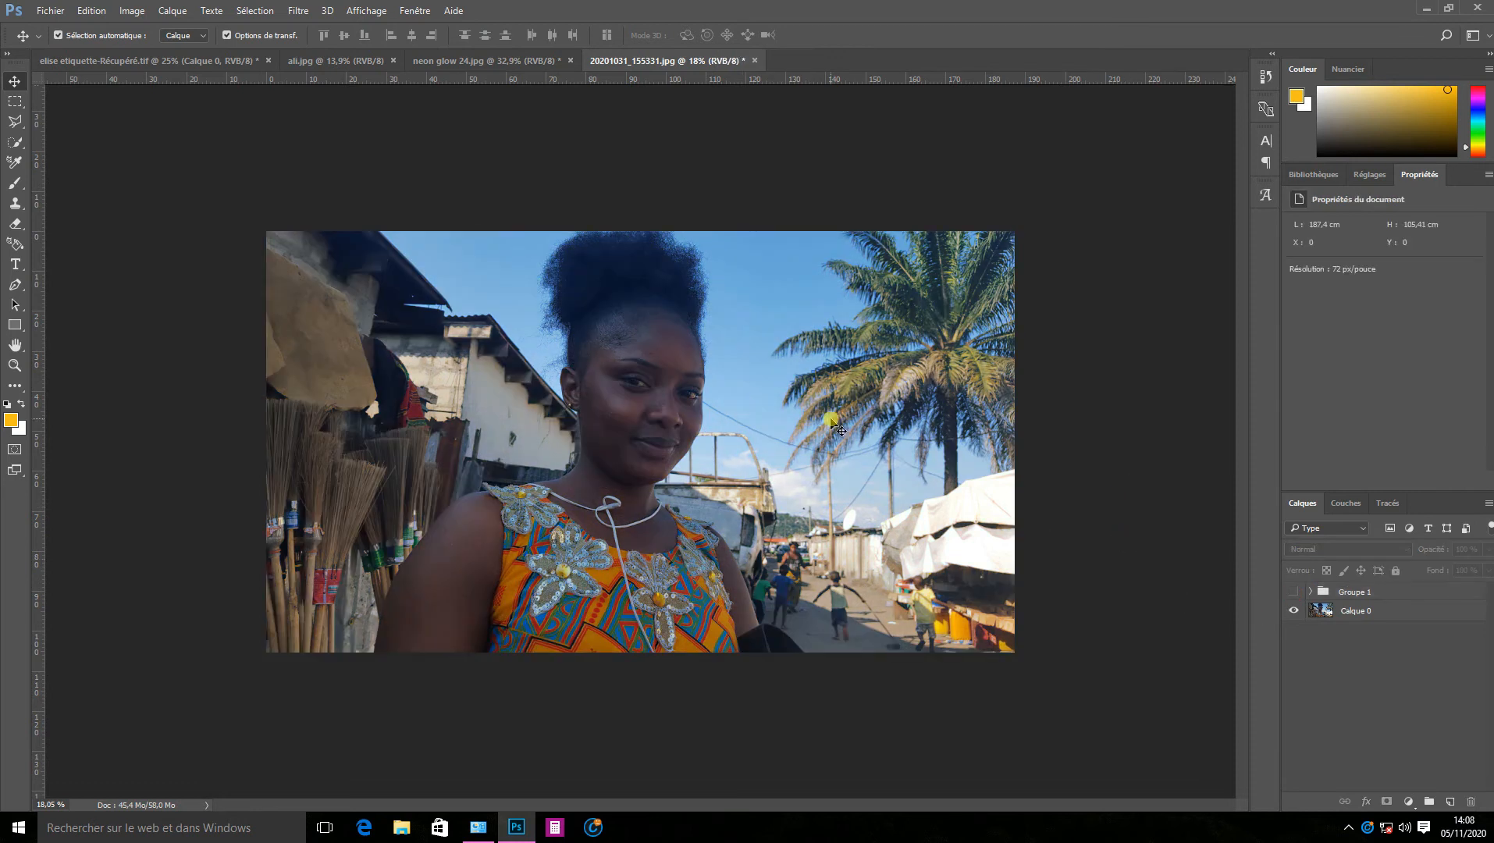
scroll(826, 423, "up", 3)
scroll(825, 422, "down", 1)
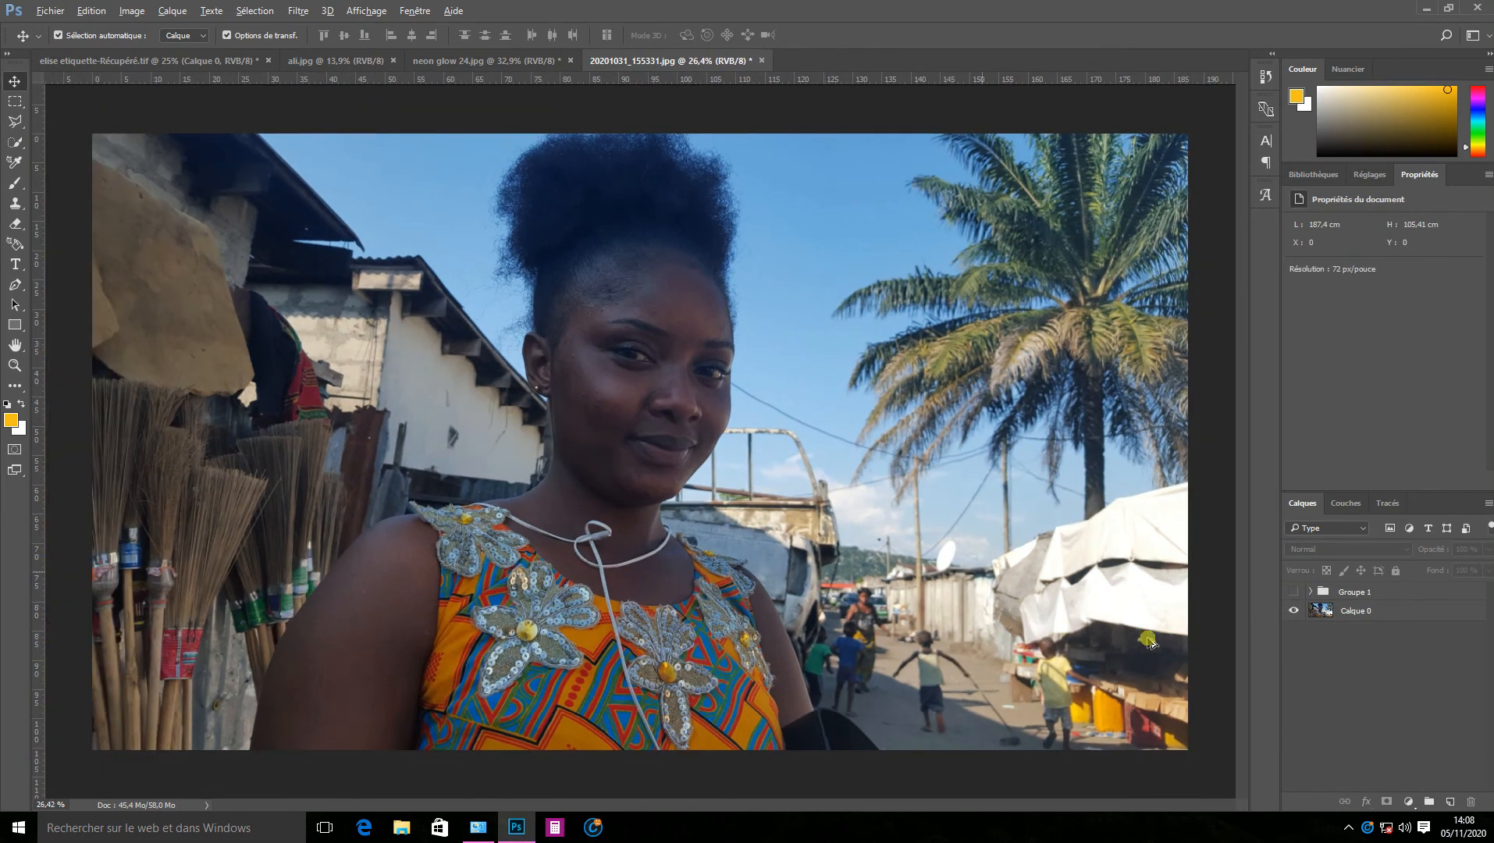
Show Groupe 1 again and compare the graded portrait with and without the group, leaving it visible.
left_click(1293, 592)
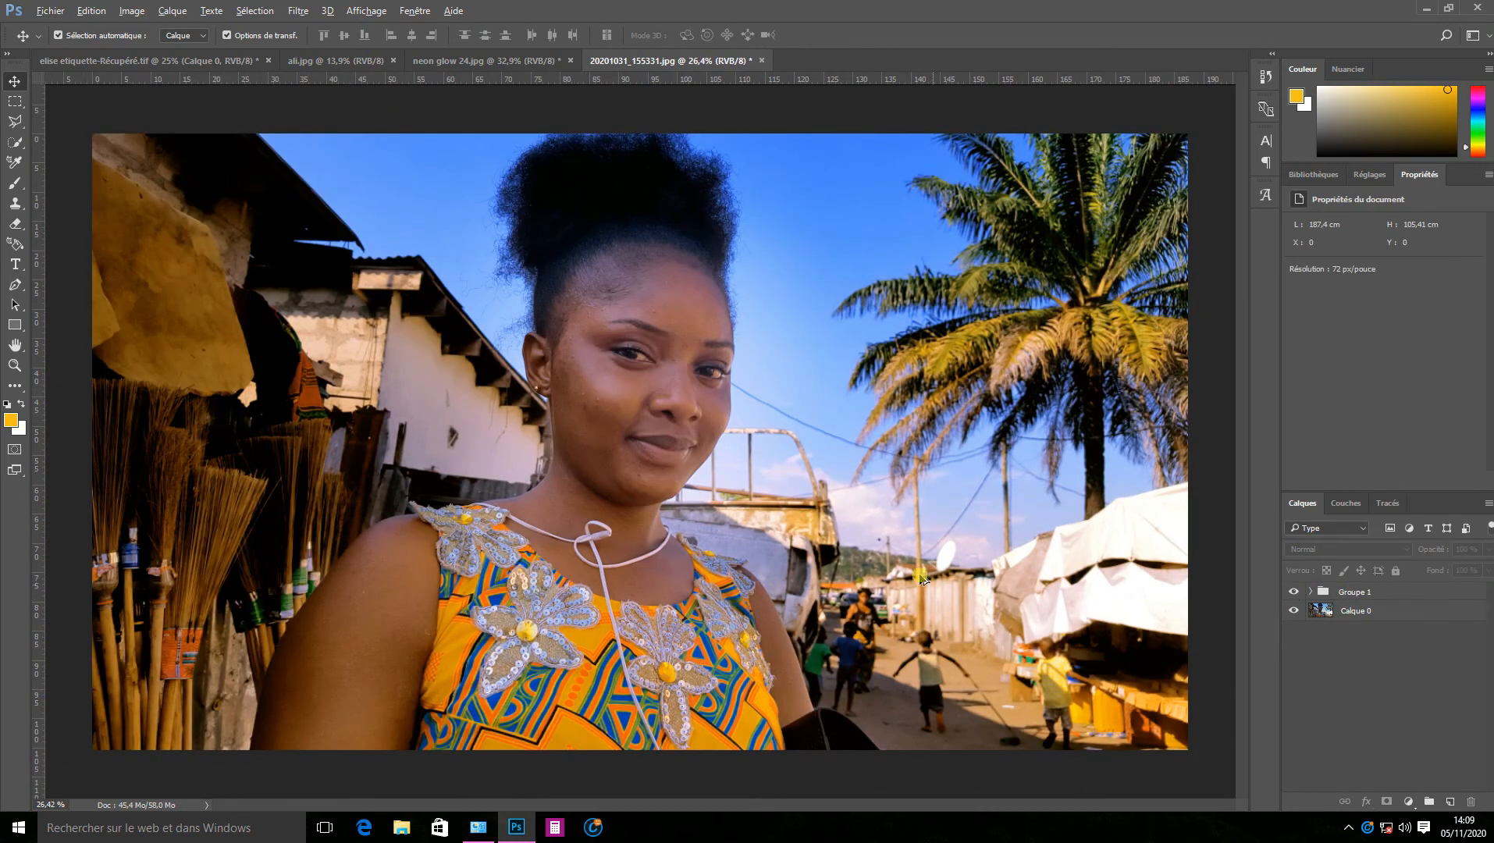
scroll(923, 580, "down", 2)
scroll(923, 580, "up", 2)
scroll(923, 580, "down", 2)
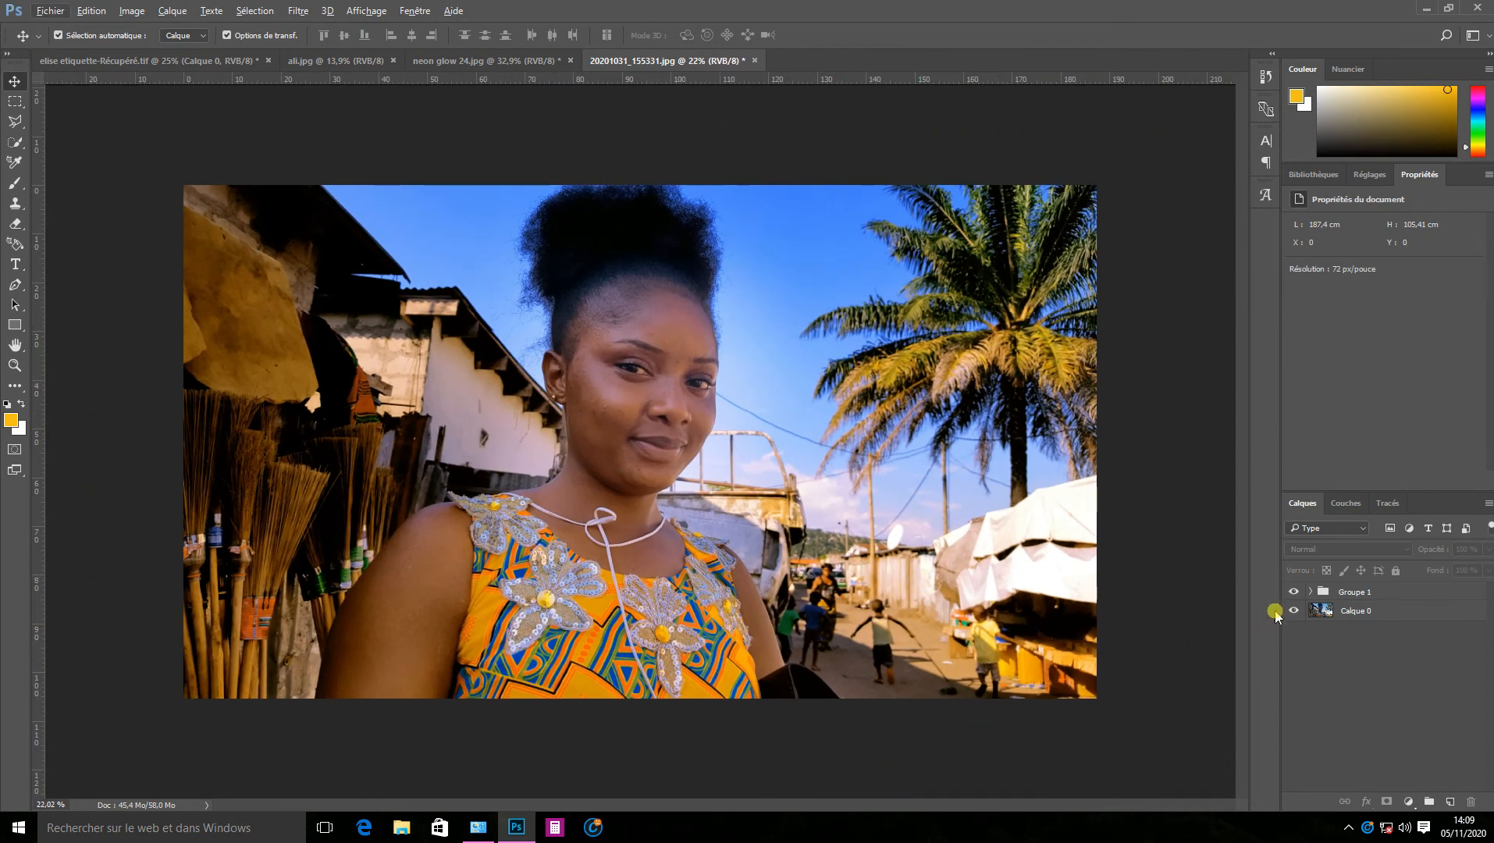
left_click(1293, 592)
left_click(1293, 592)
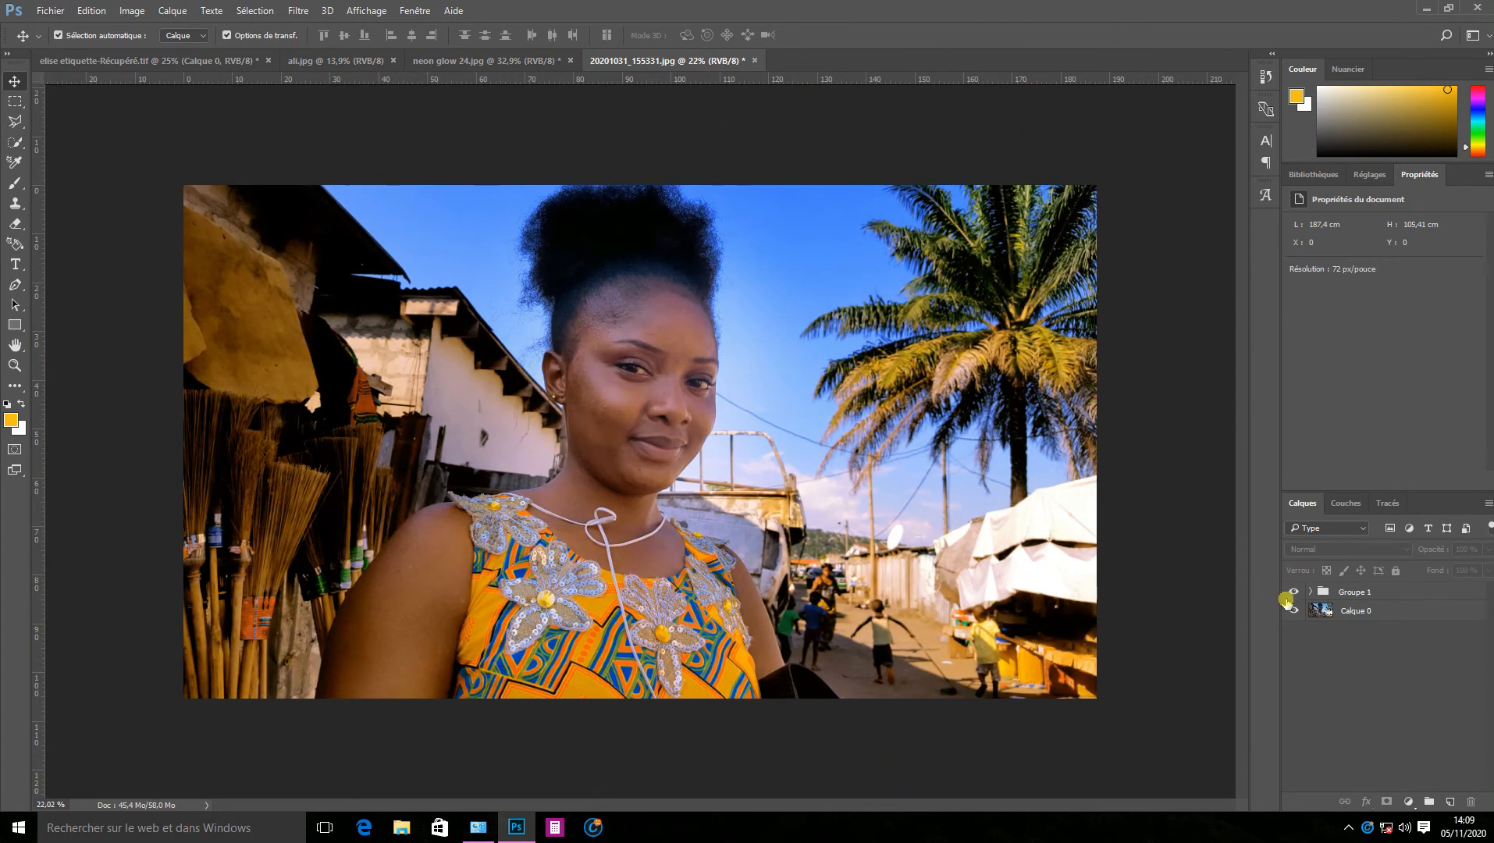
left_click(1356, 593)
left_click(1310, 591)
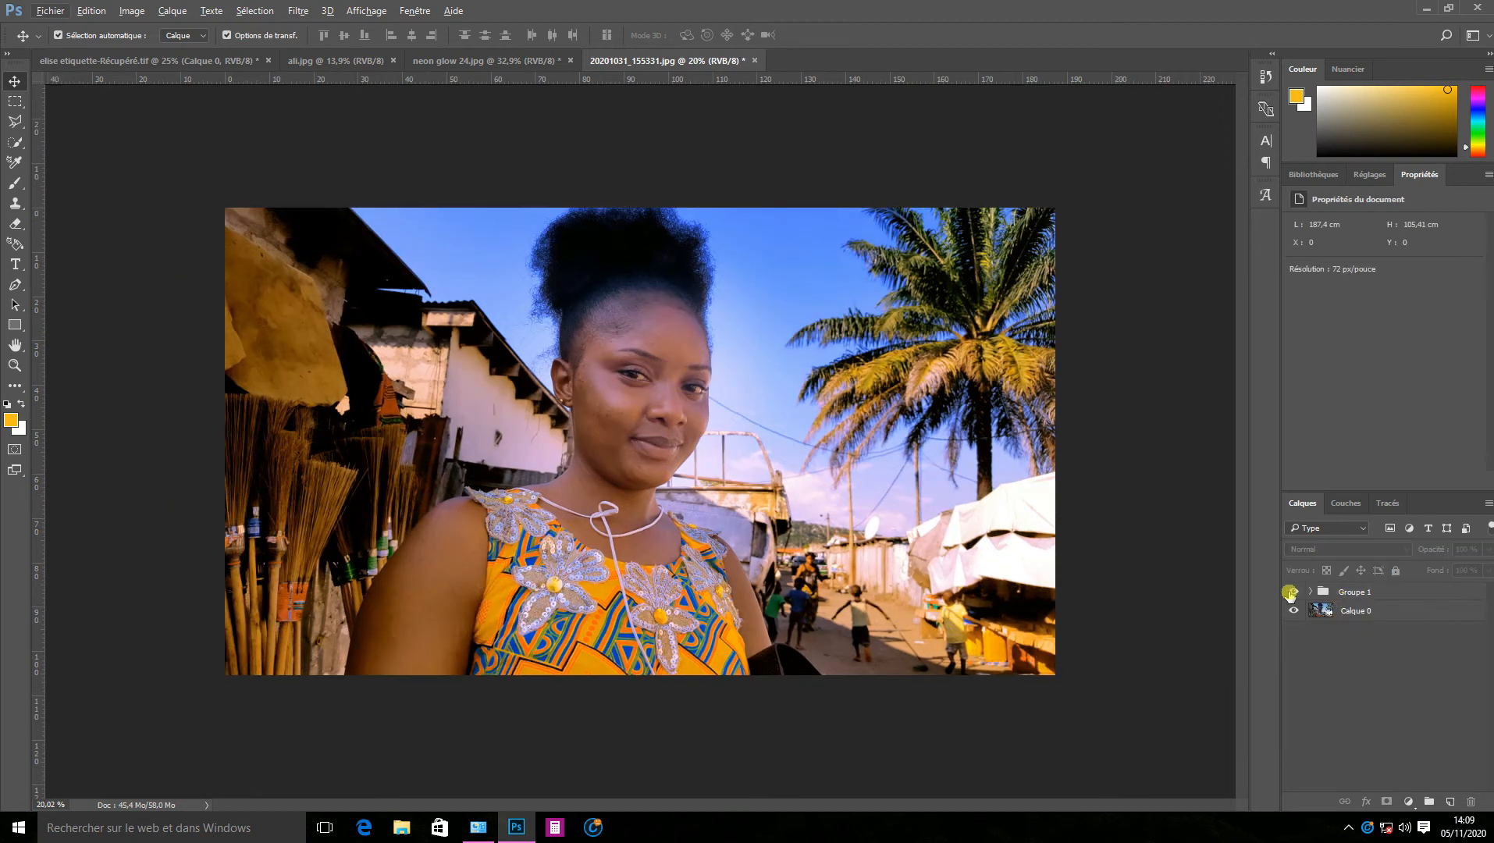
left_click(1292, 592)
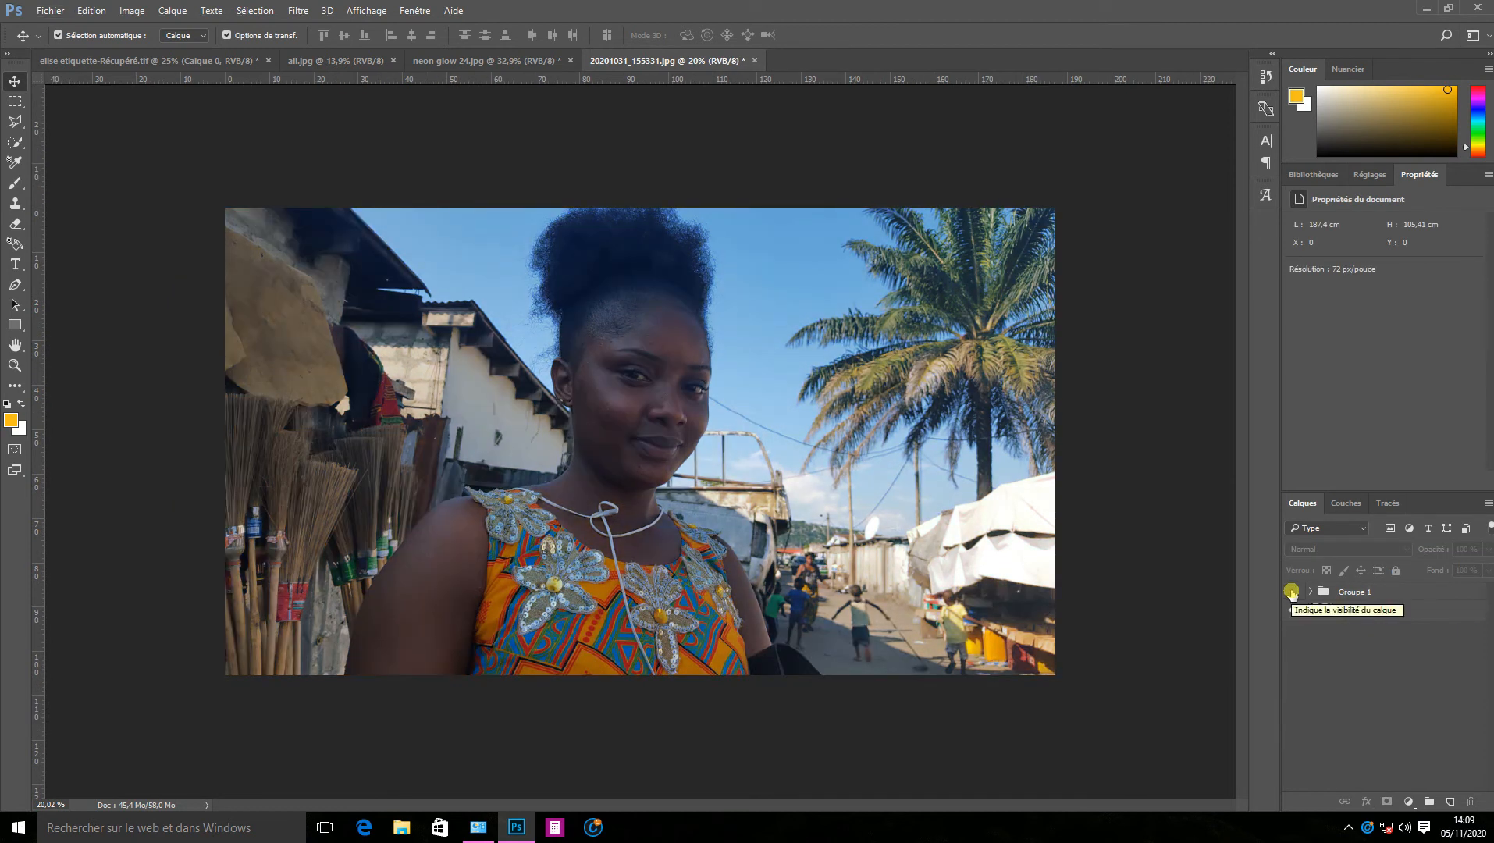
left_click(1291, 592)
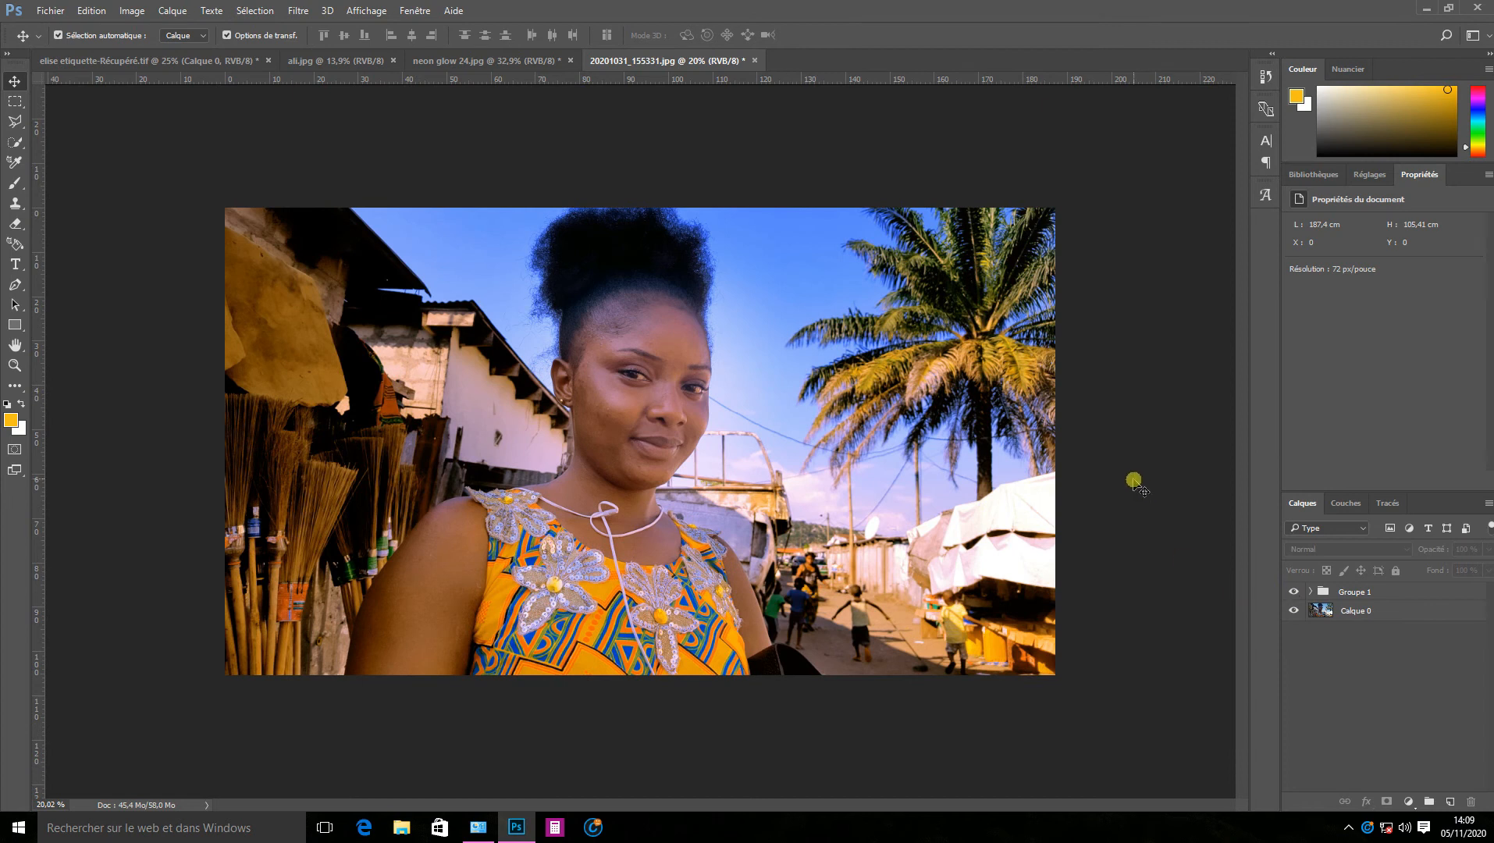
Expand Groupe 1 and compare the image with and without the Balance des couleurs 1 layer, leaving it visible.
left_click(1320, 615)
scroll(1338, 588, "down", 1)
left_click(1310, 591)
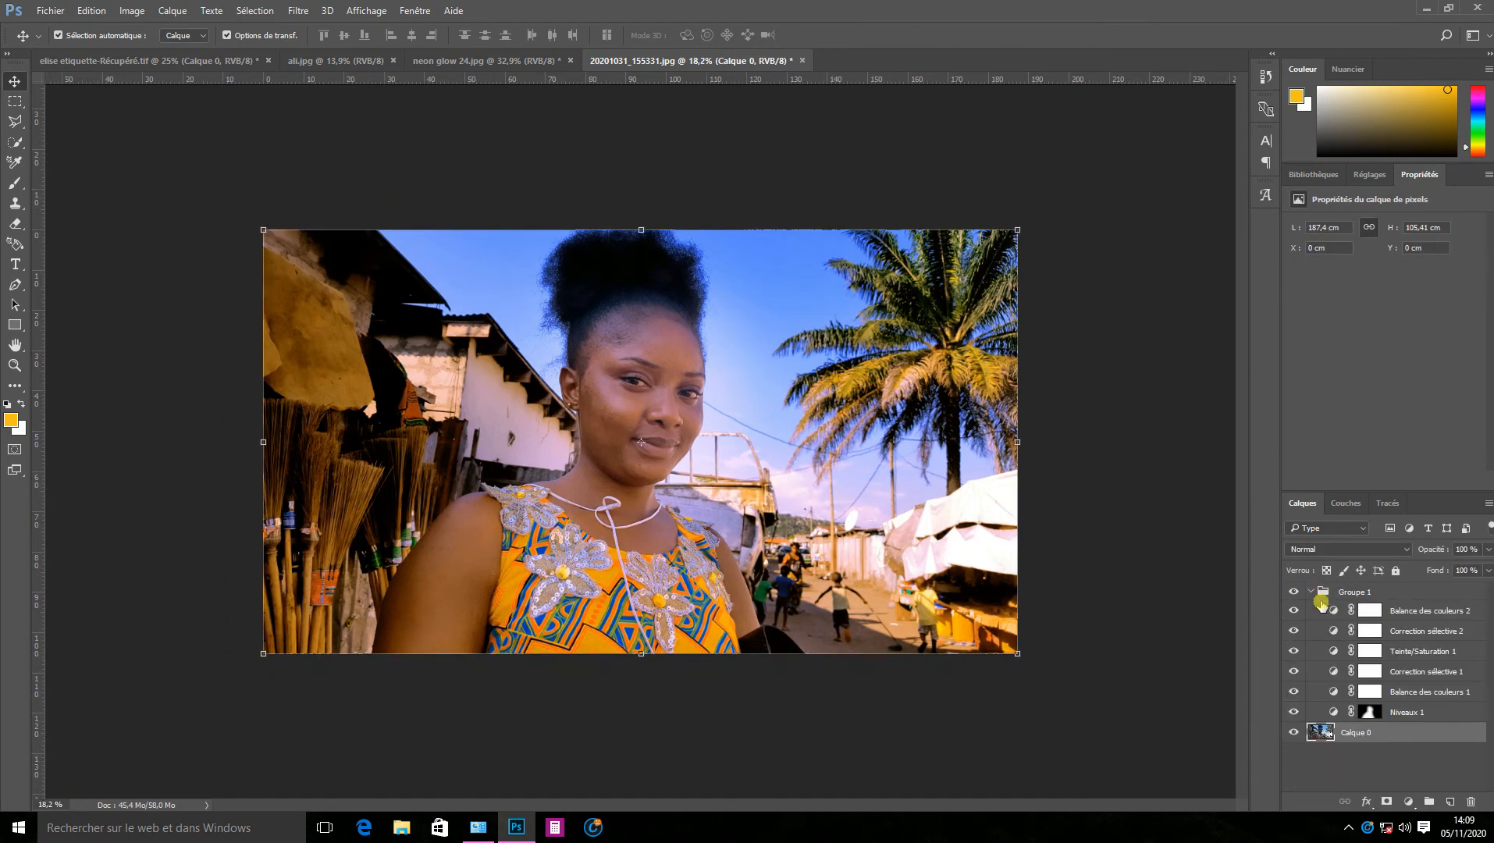
left_click(1397, 692)
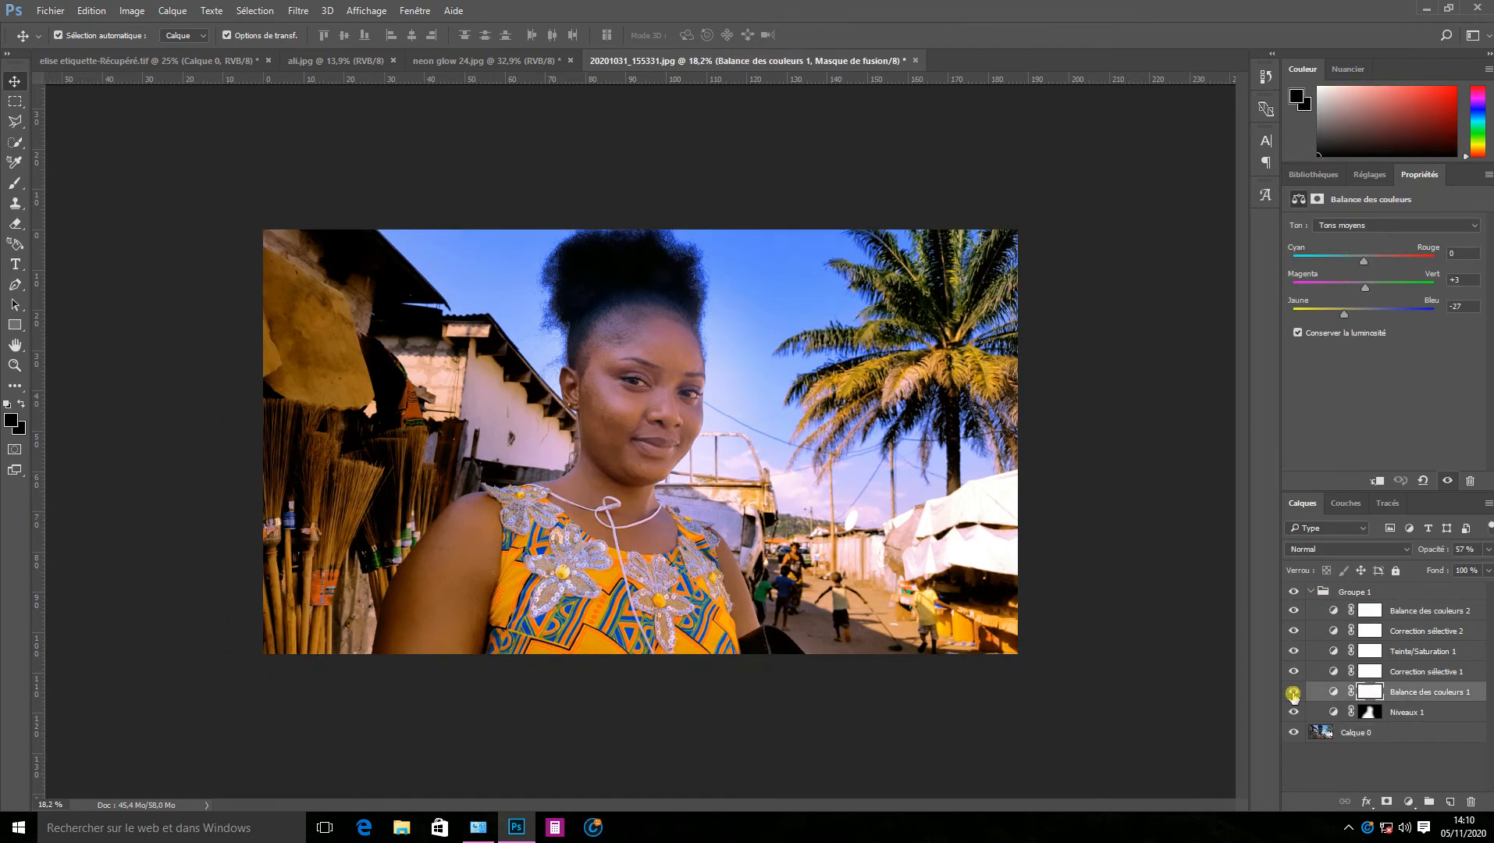
left_click(1293, 692)
left_click(1294, 693)
left_click(1294, 692)
left_click(1294, 692)
Erase the Balance des couleurs 1 mask over the palm tree and market side of the photo, checking the image with and without the layer.
left_click(1369, 692)
left_click(15, 223)
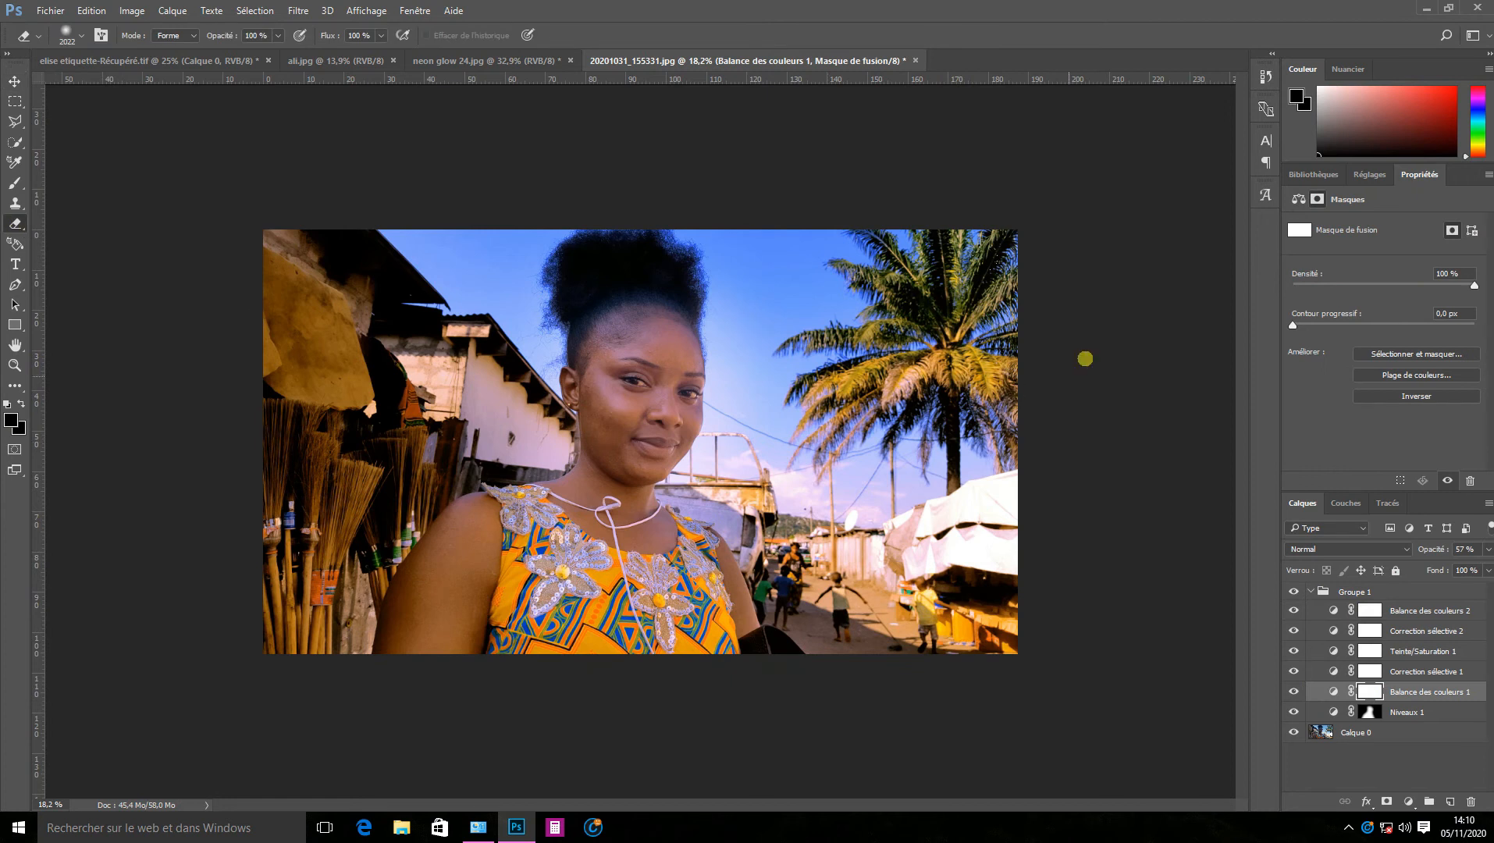
mouse_move(933, 211)
left_mouse_down()
mouse_move(983, 337)
mouse_move(936, 368)
mouse_move(924, 265)
mouse_move(872, 213)
left_mouse_up()
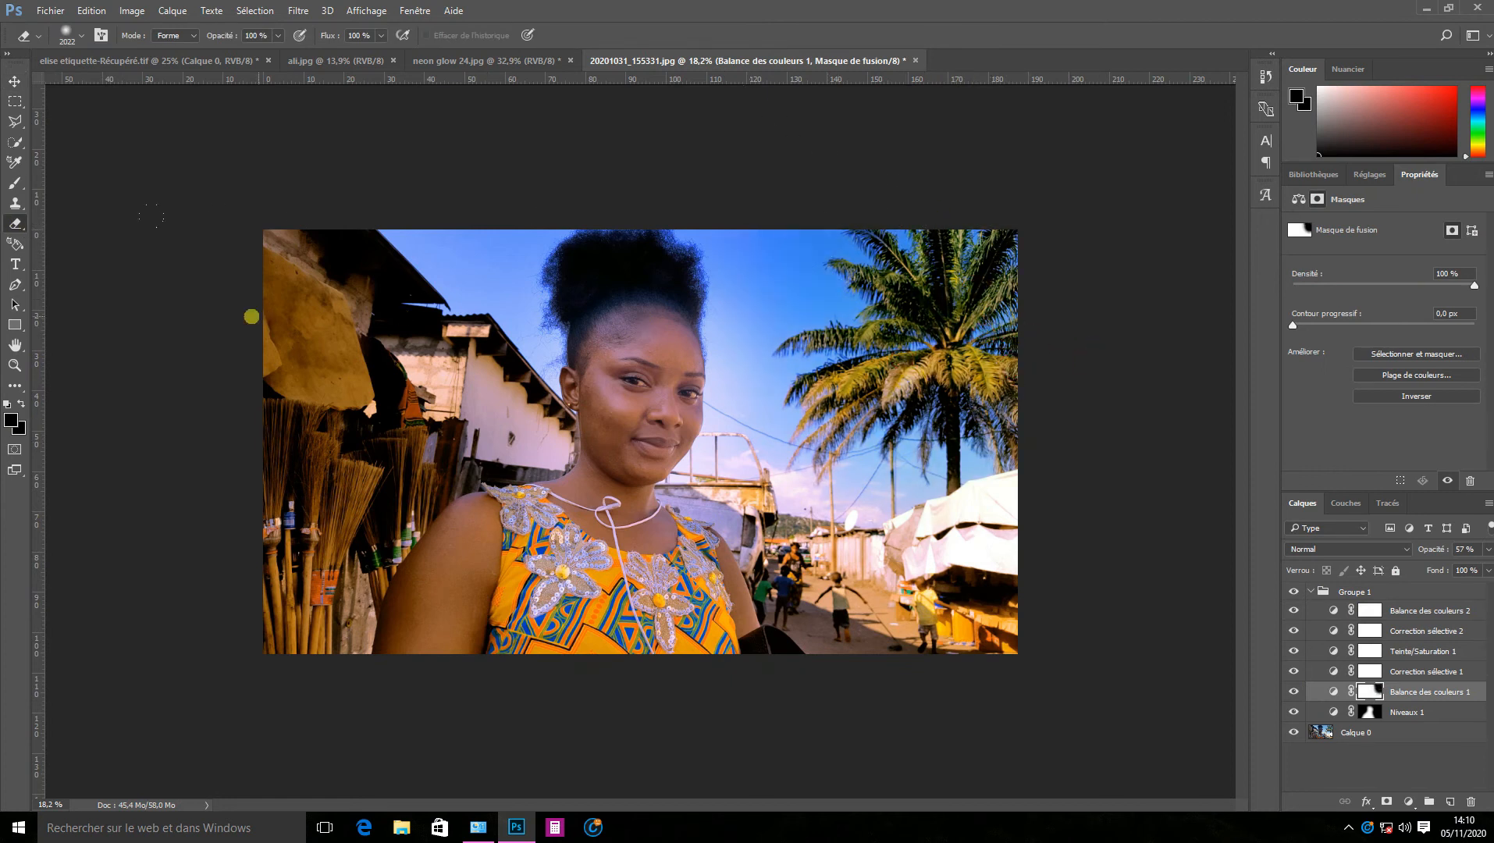
left_click(1292, 691)
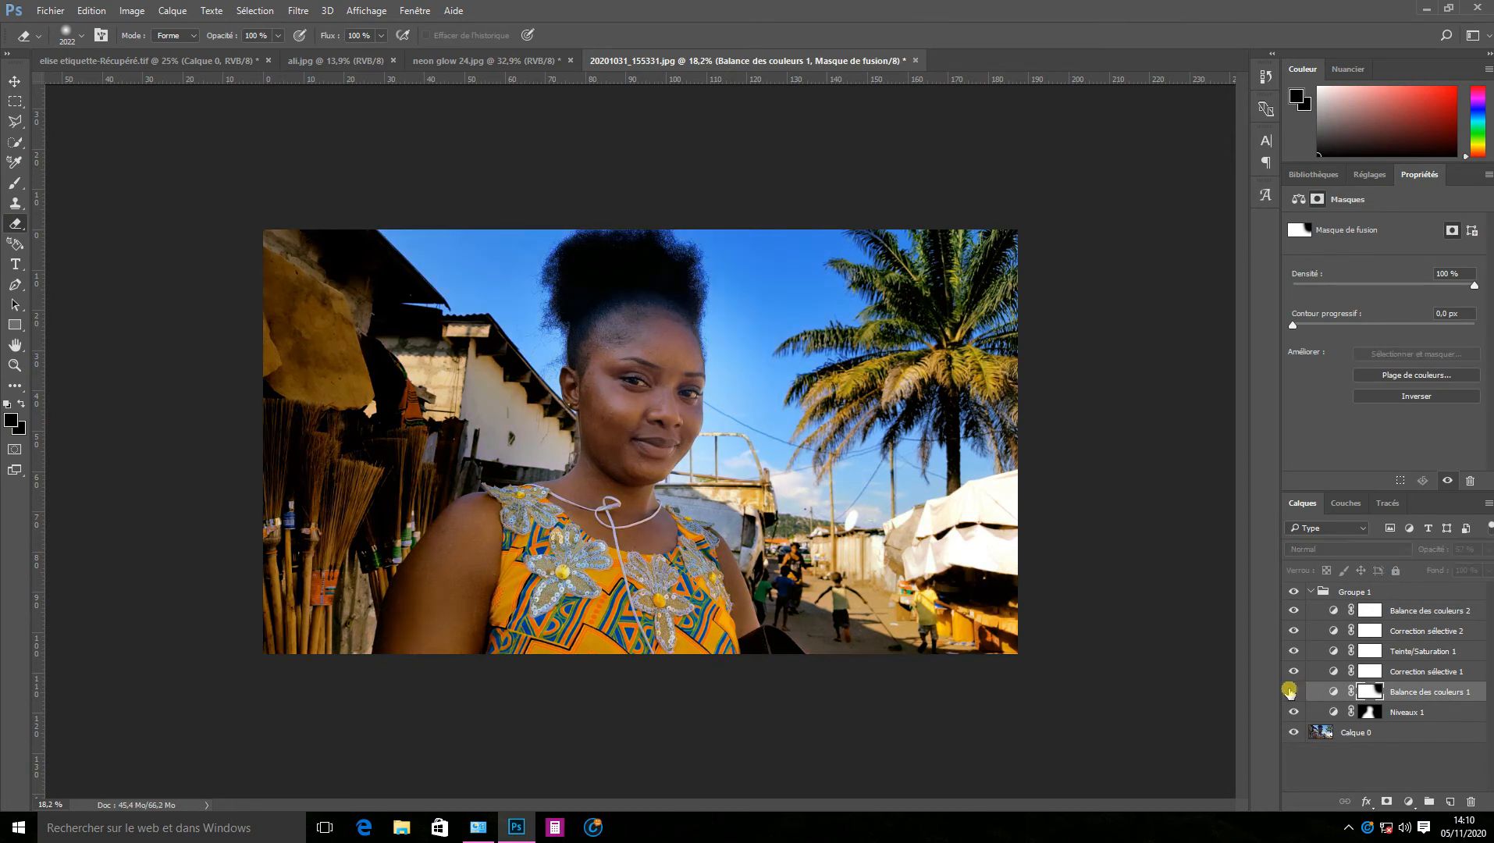
left_click(1291, 691)
left_click(1292, 690)
left_click(1291, 690)
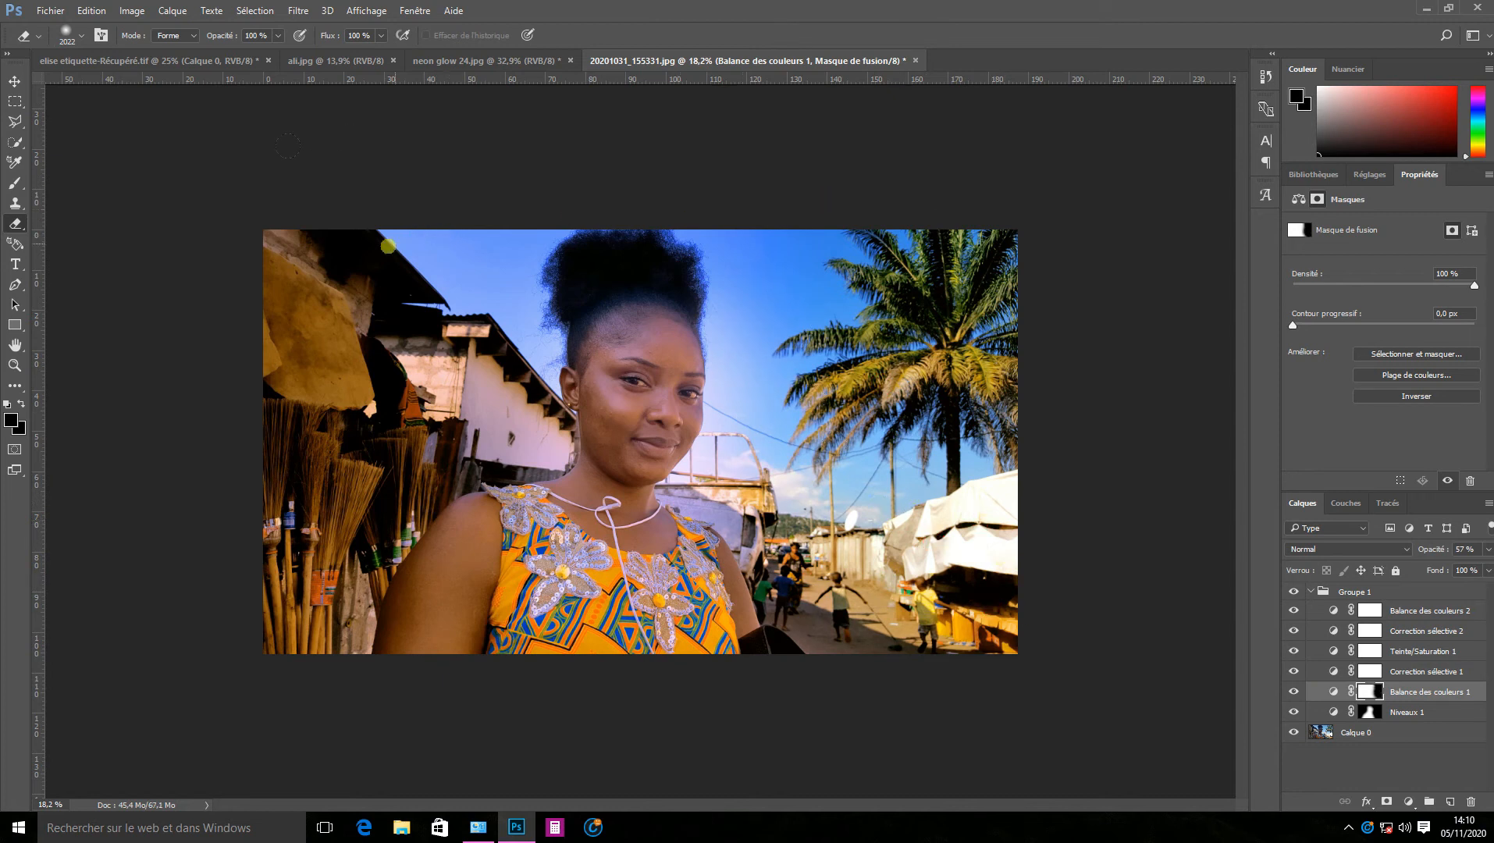
Try erasing the Balance des couleurs 1 mask over the shed and brooms, and undo that erasing.
mouse_move(388, 246)
left_mouse_down()
mouse_move(416, 388)
mouse_move(240, 448)
left_mouse_up()
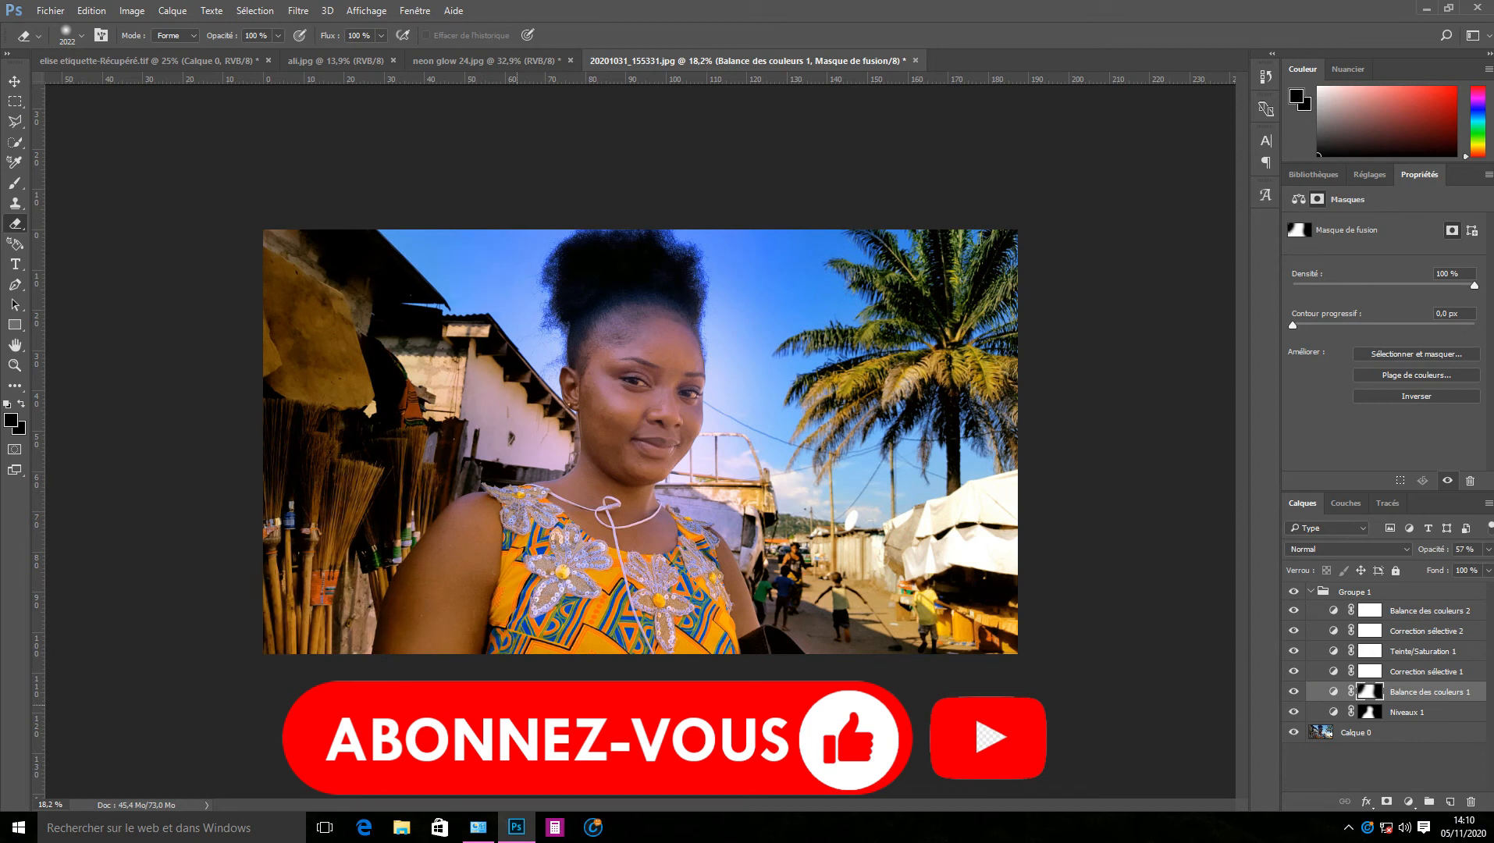
key("ctrl+z")
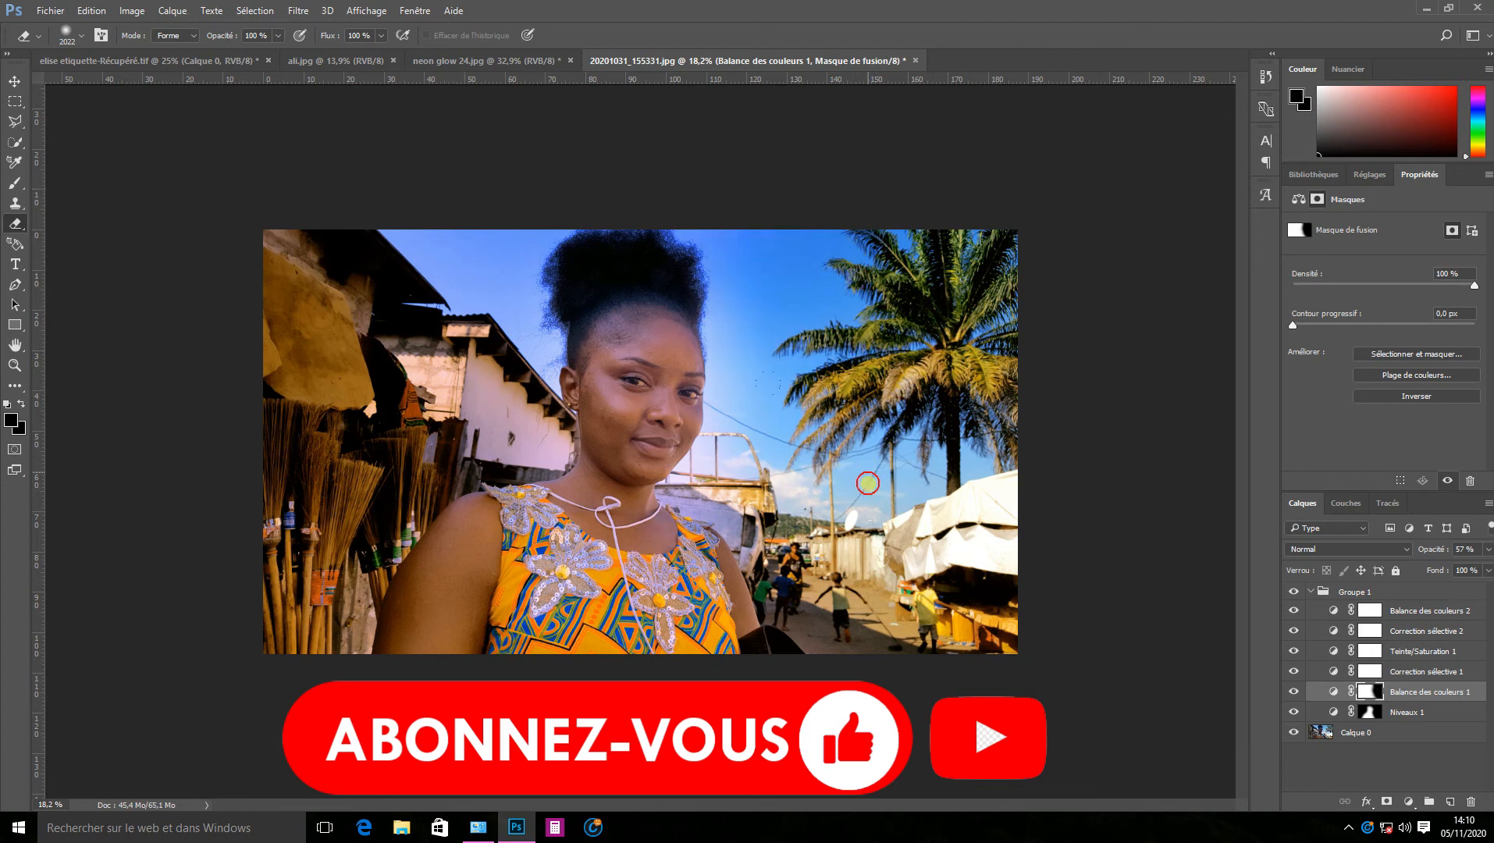
View the whole portrait with and without Groupe 1, leaving the group visible.
scroll(949, 459, "down", 2)
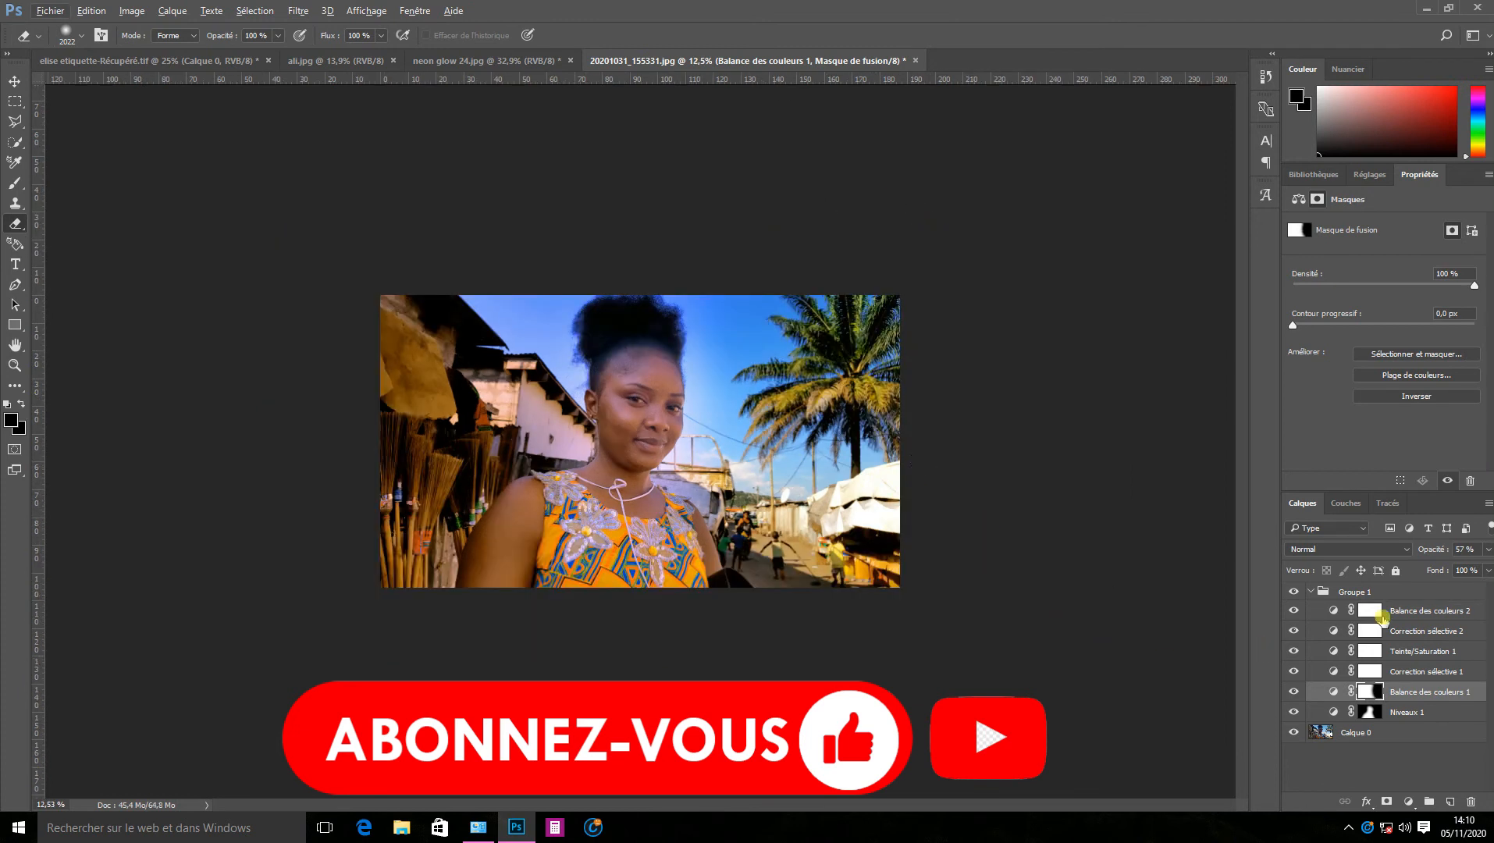
left_click(1292, 592)
left_click(1292, 591)
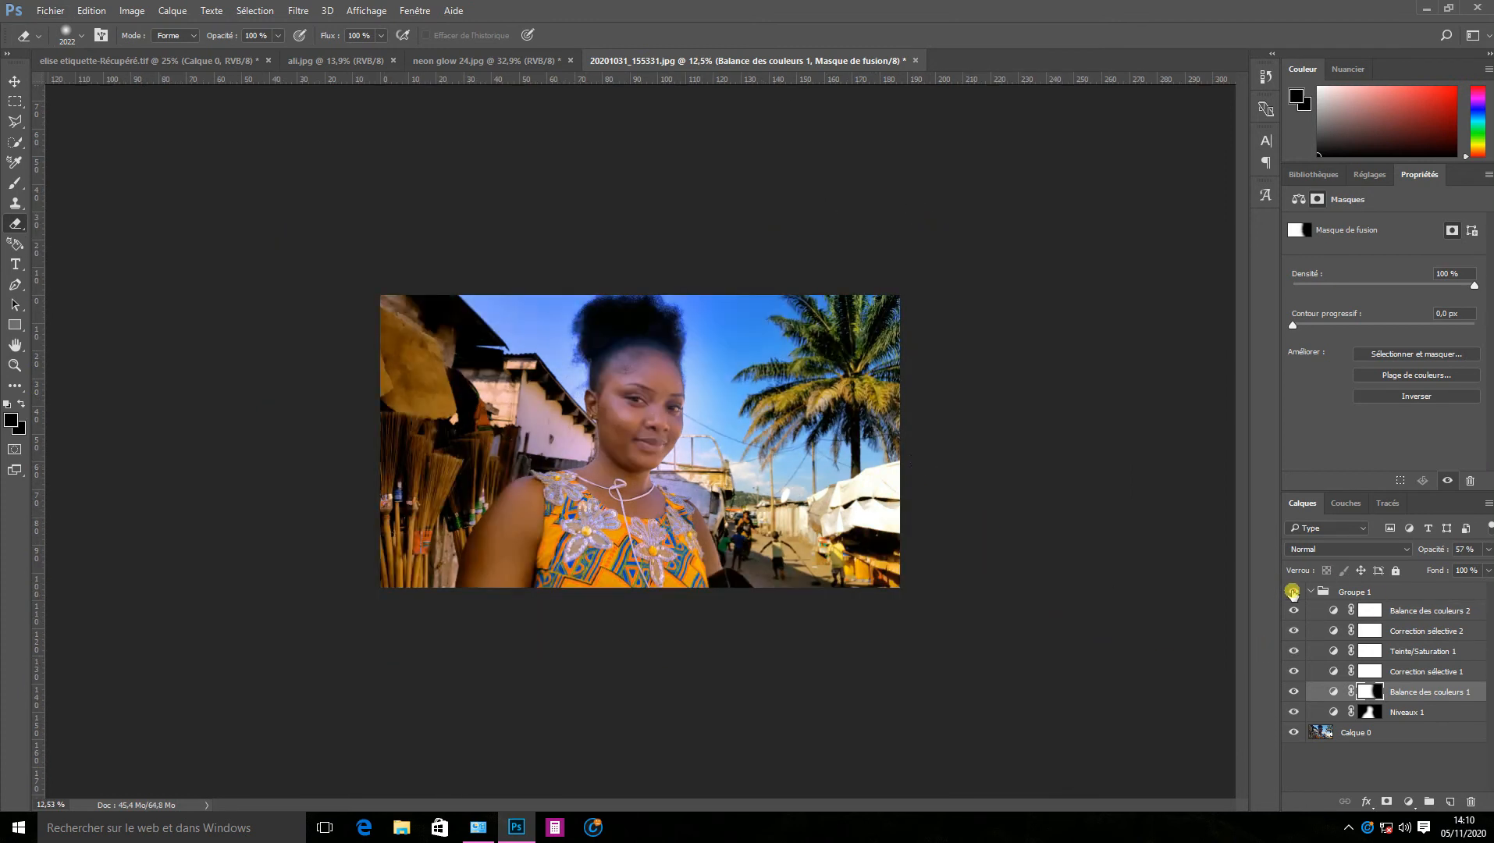
Check the effect of Correction sélective 1 and erase its mask on both sides of the woman, over the palm tree side and the brooms.
left_click(1295, 671)
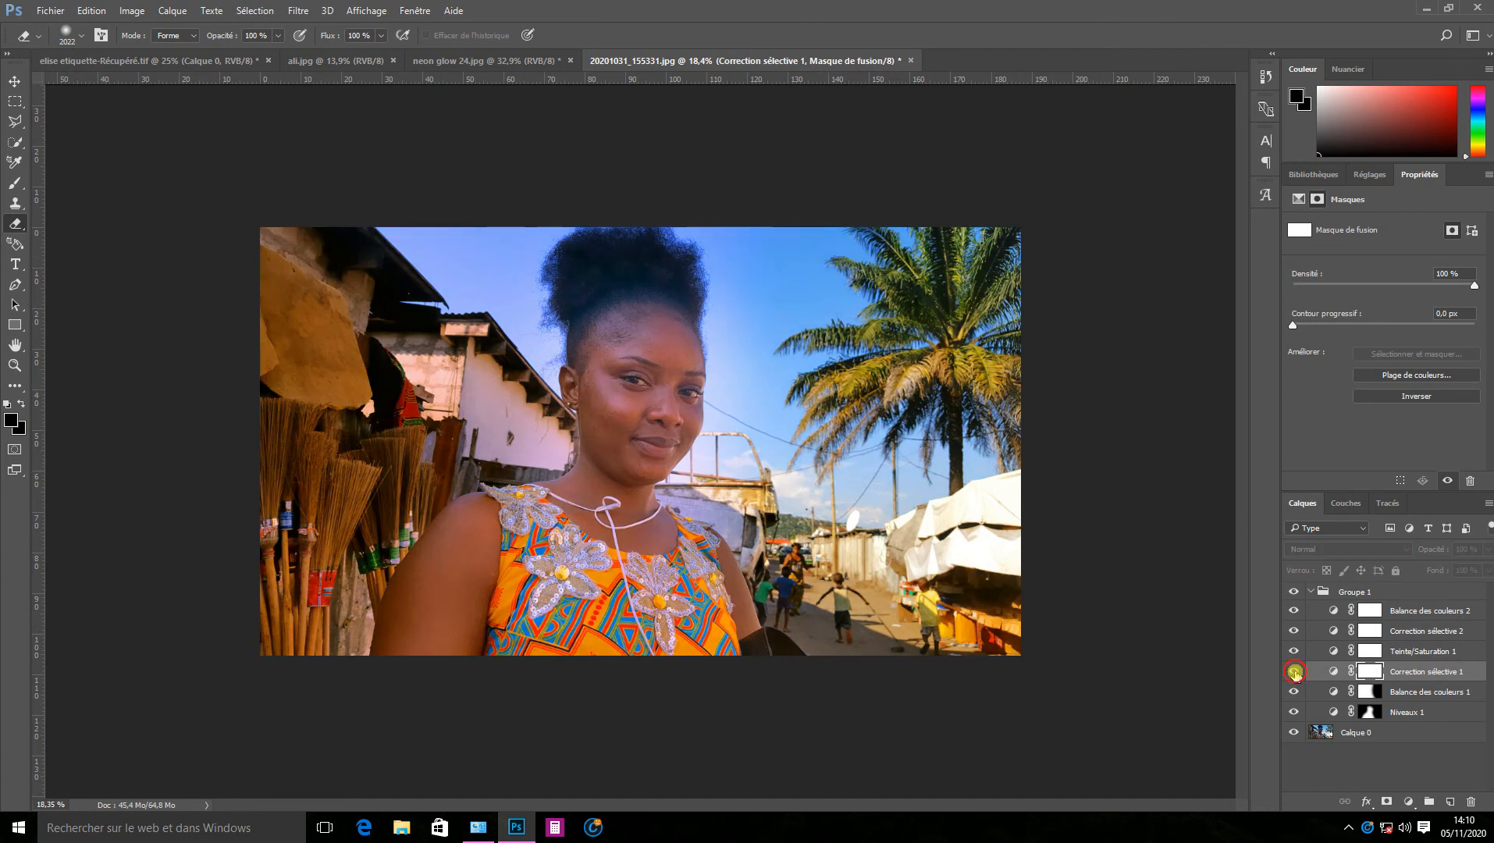
left_click(1294, 671)
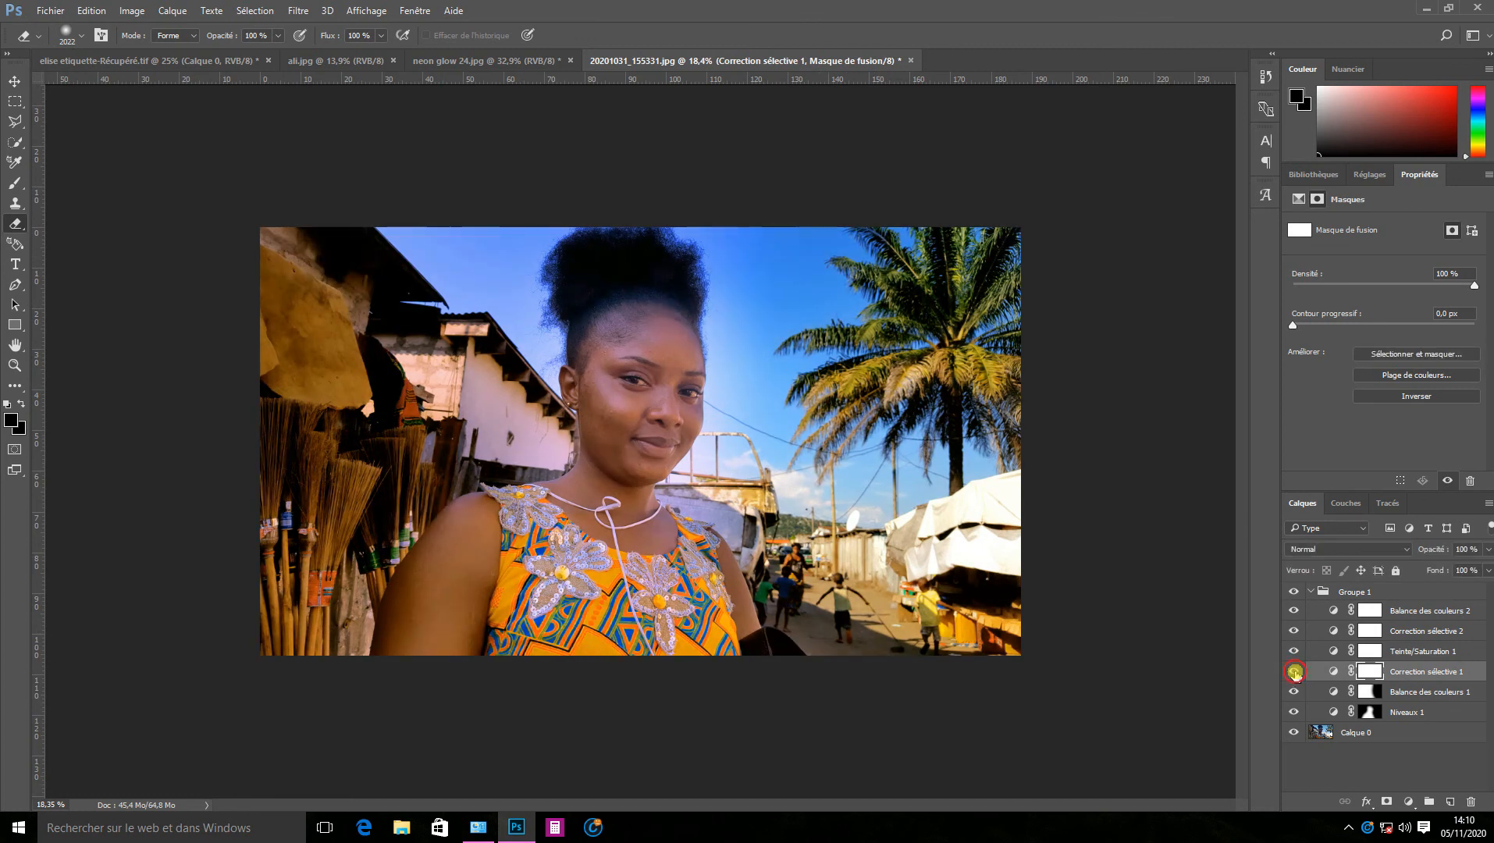
left_click(1294, 671)
left_click(1295, 671)
mouse_move(969, 317)
left_mouse_down()
mouse_move(983, 307)
mouse_move(964, 193)
mouse_move(976, 451)
mouse_move(941, 271)
mouse_move(991, 170)
mouse_move(971, 476)
mouse_move(1003, 639)
left_mouse_up()
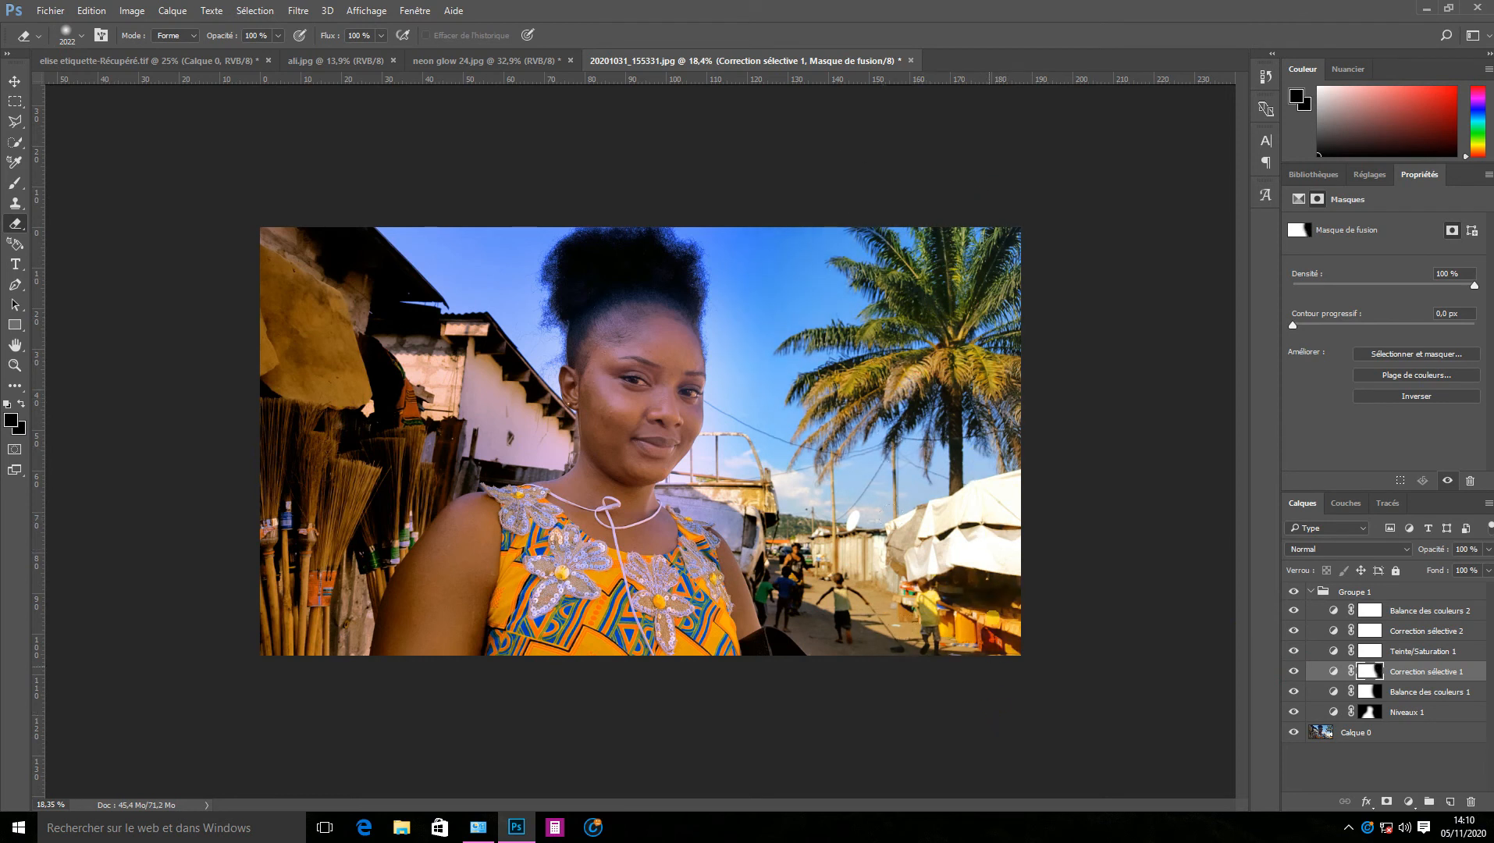
mouse_move(313, 408)
left_mouse_down()
mouse_move(364, 333)
mouse_move(367, 416)
left_mouse_up()
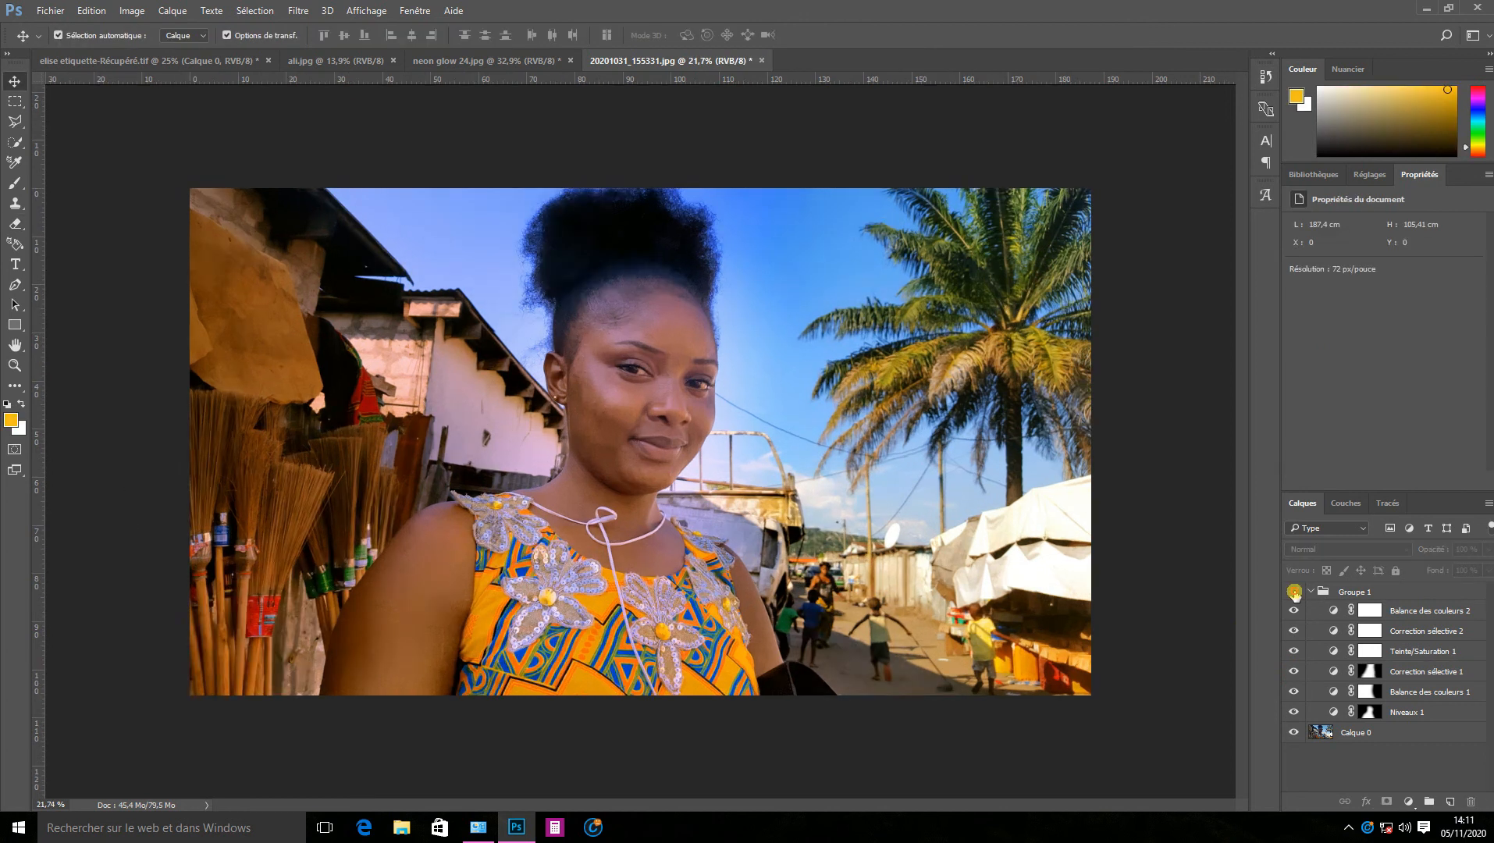
Compare the portrait with and without Groupe 1 after the mask changes, leaving the group visible.
left_click(1293, 591)
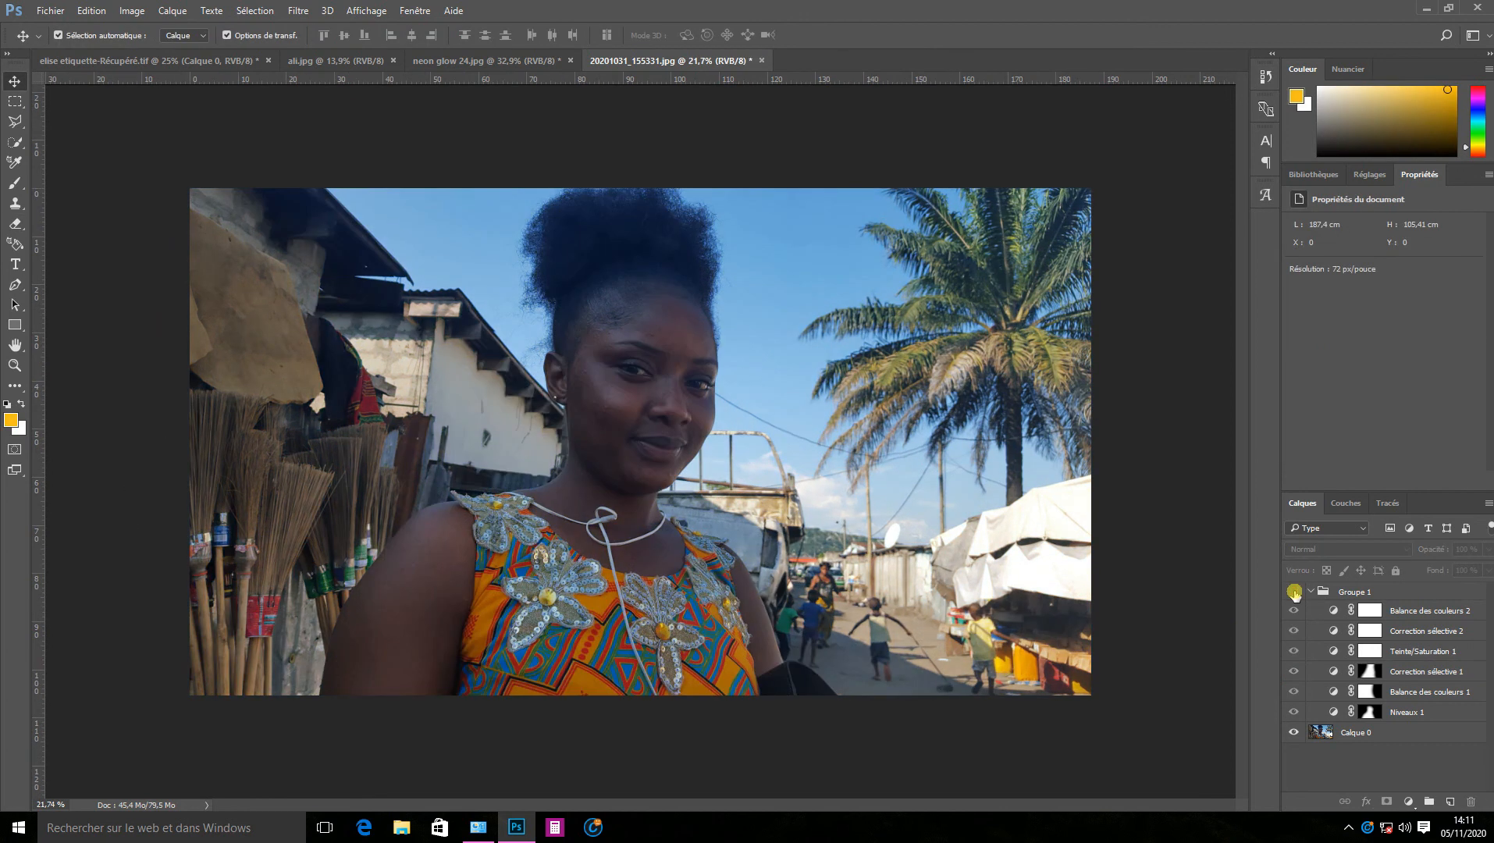
left_click(1293, 591)
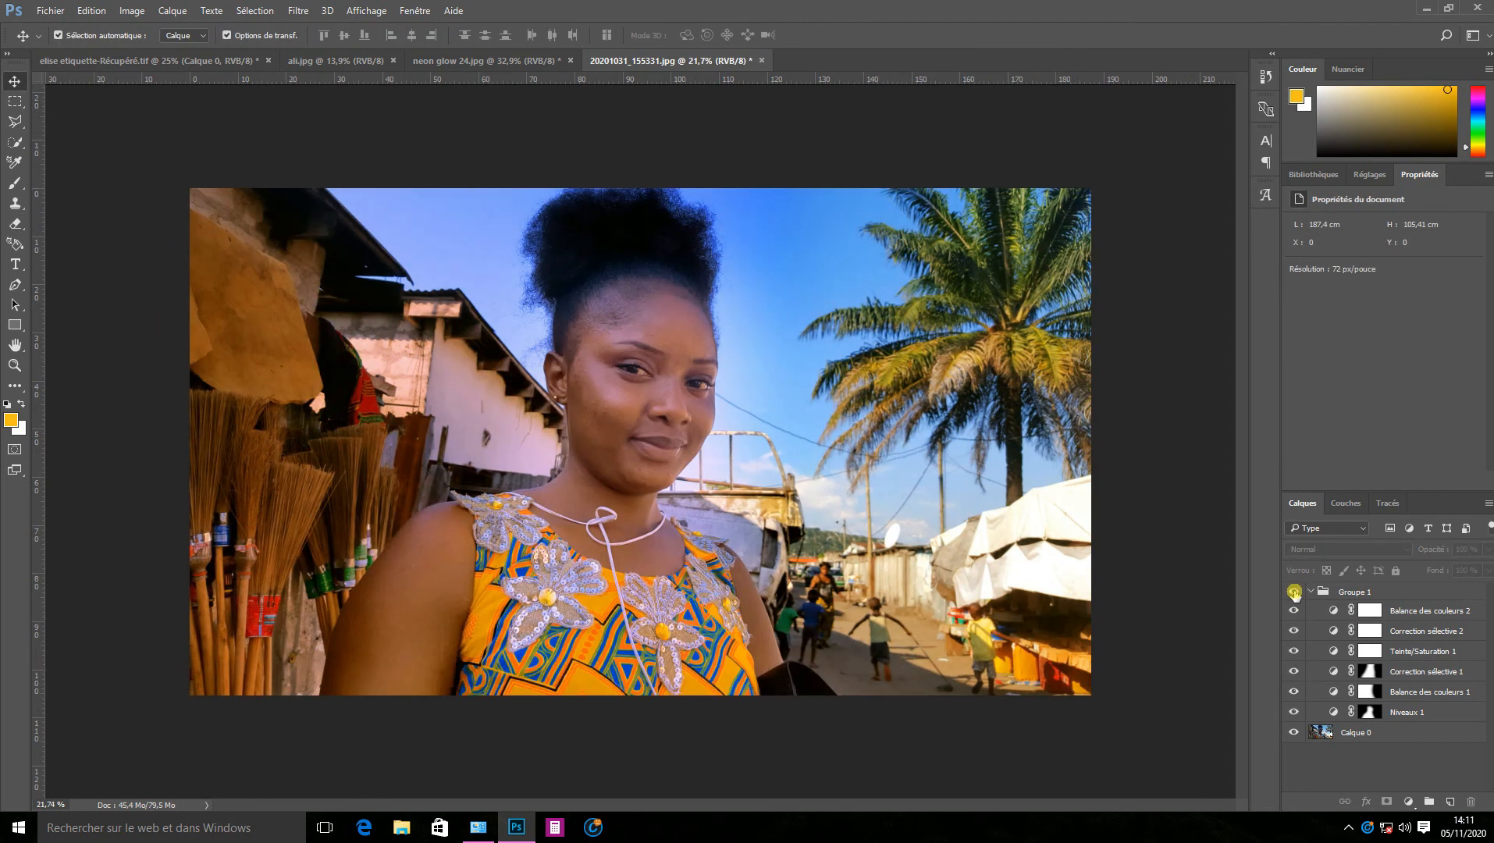
left_click(1293, 592)
left_click(1293, 591)
Remove the skin blemishes on the woman's forehead and cheek on Calque 0 with the Spot Healing Brush (Outil Correcteur localisé).
scroll(636, 327, "up", 5)
scroll(637, 308, "up", 4)
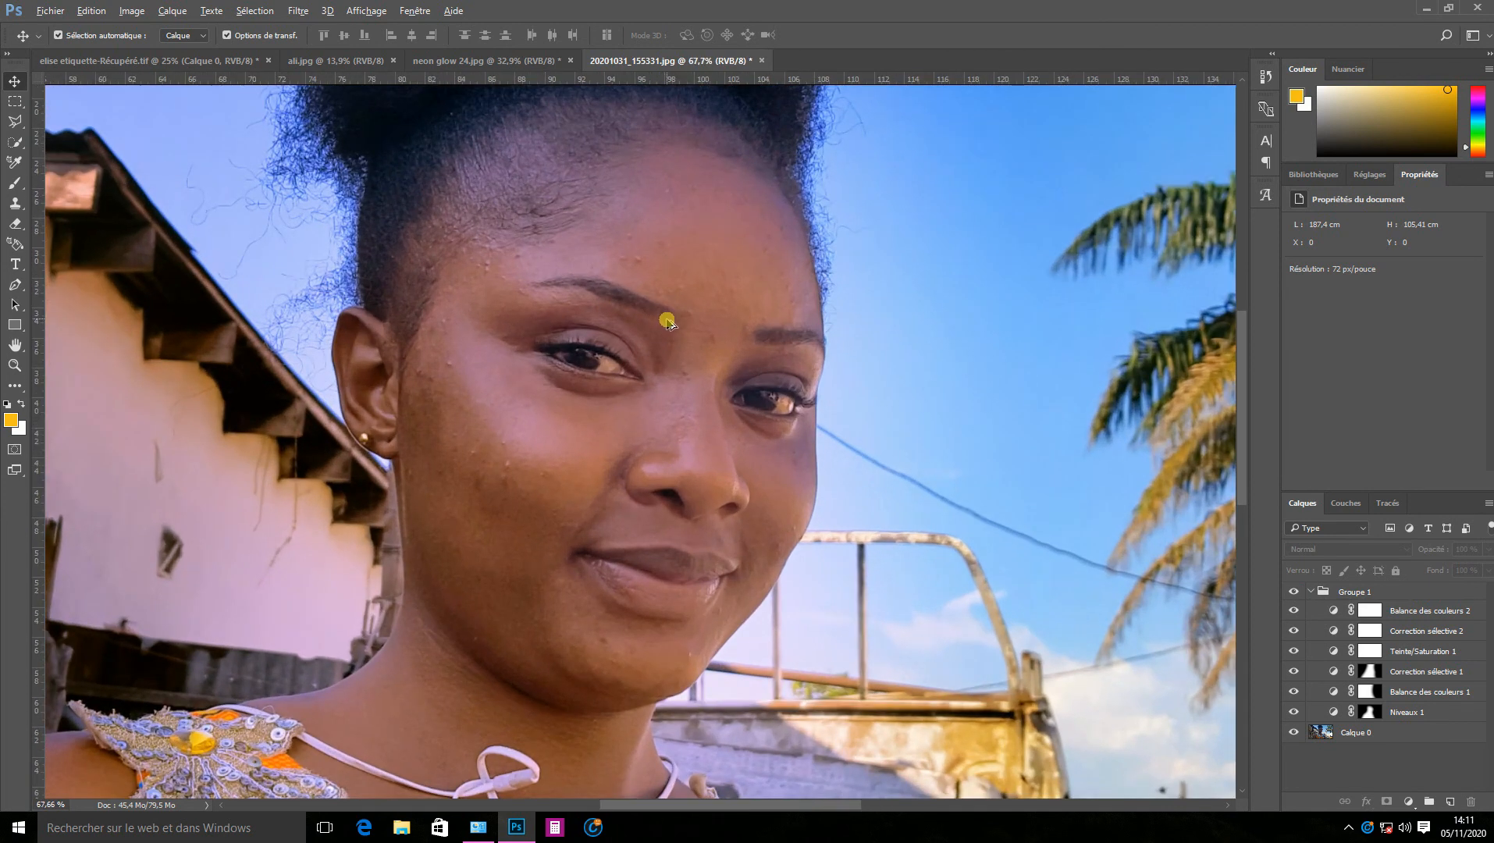
scroll(727, 387, "up", 3)
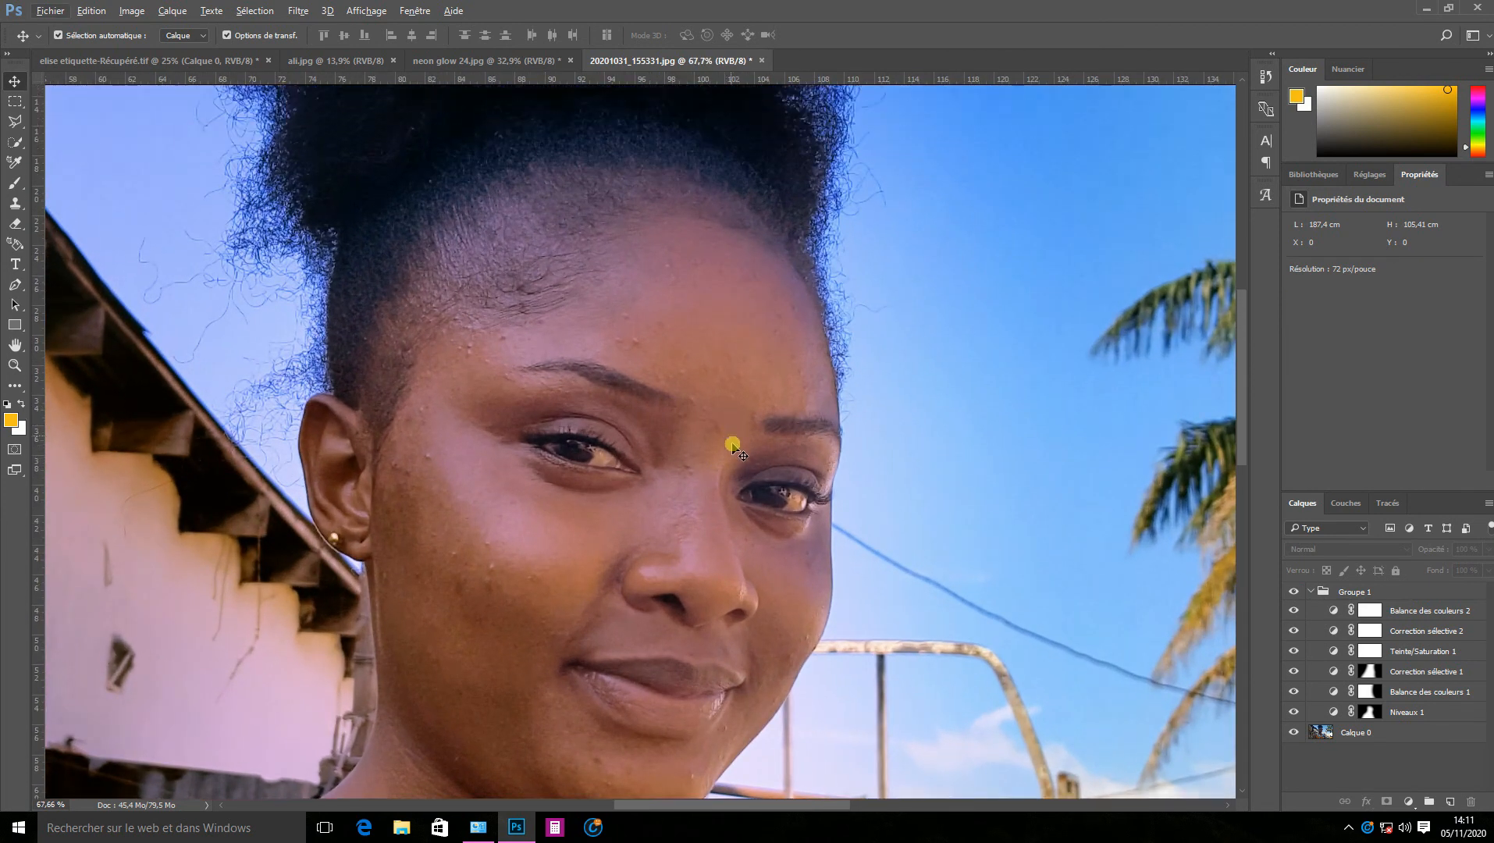
left_click(1336, 727)
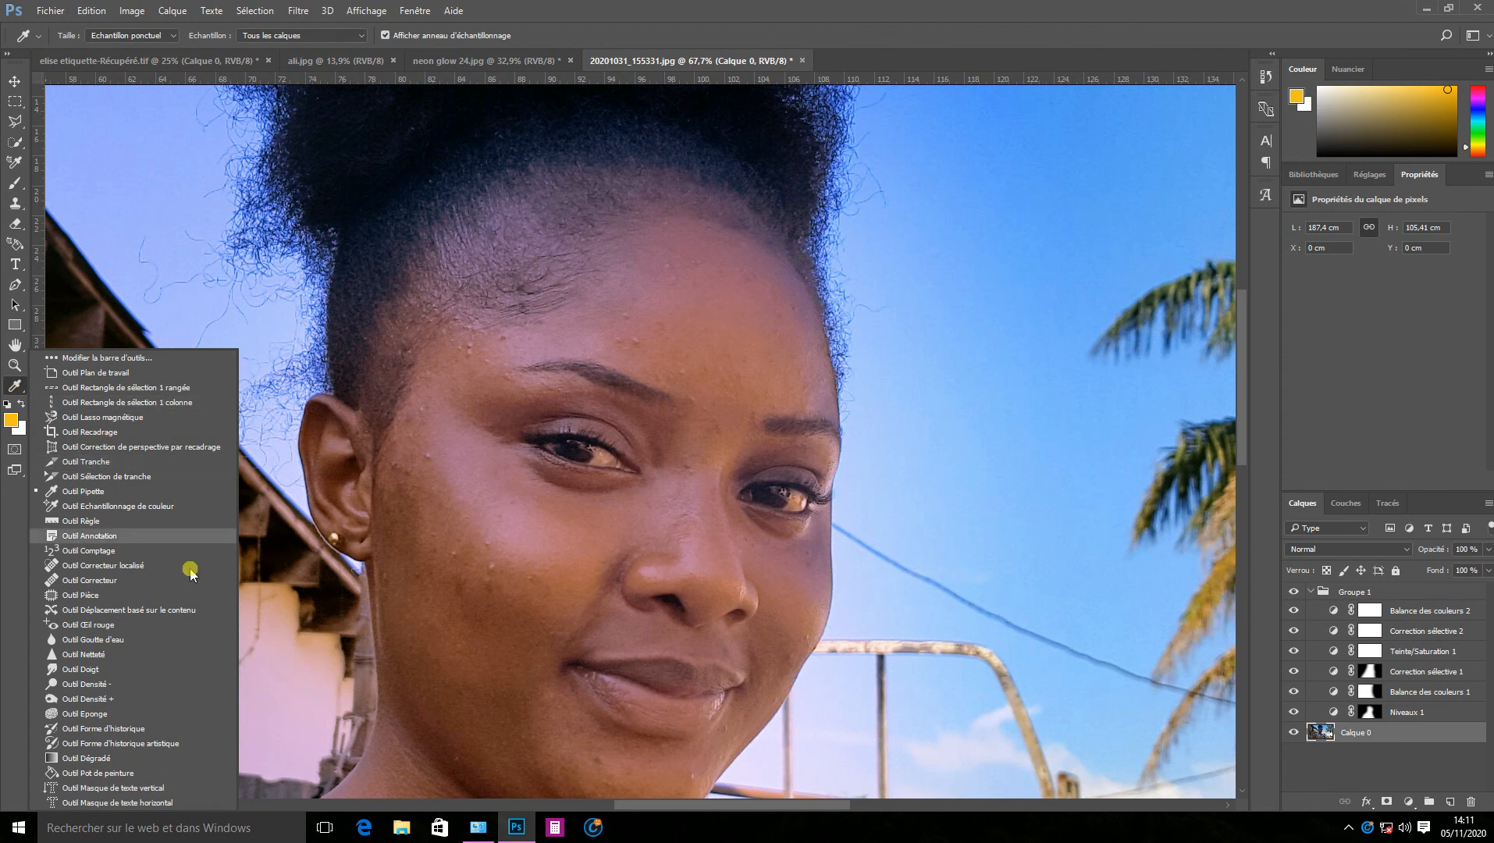
left_click(88, 565)
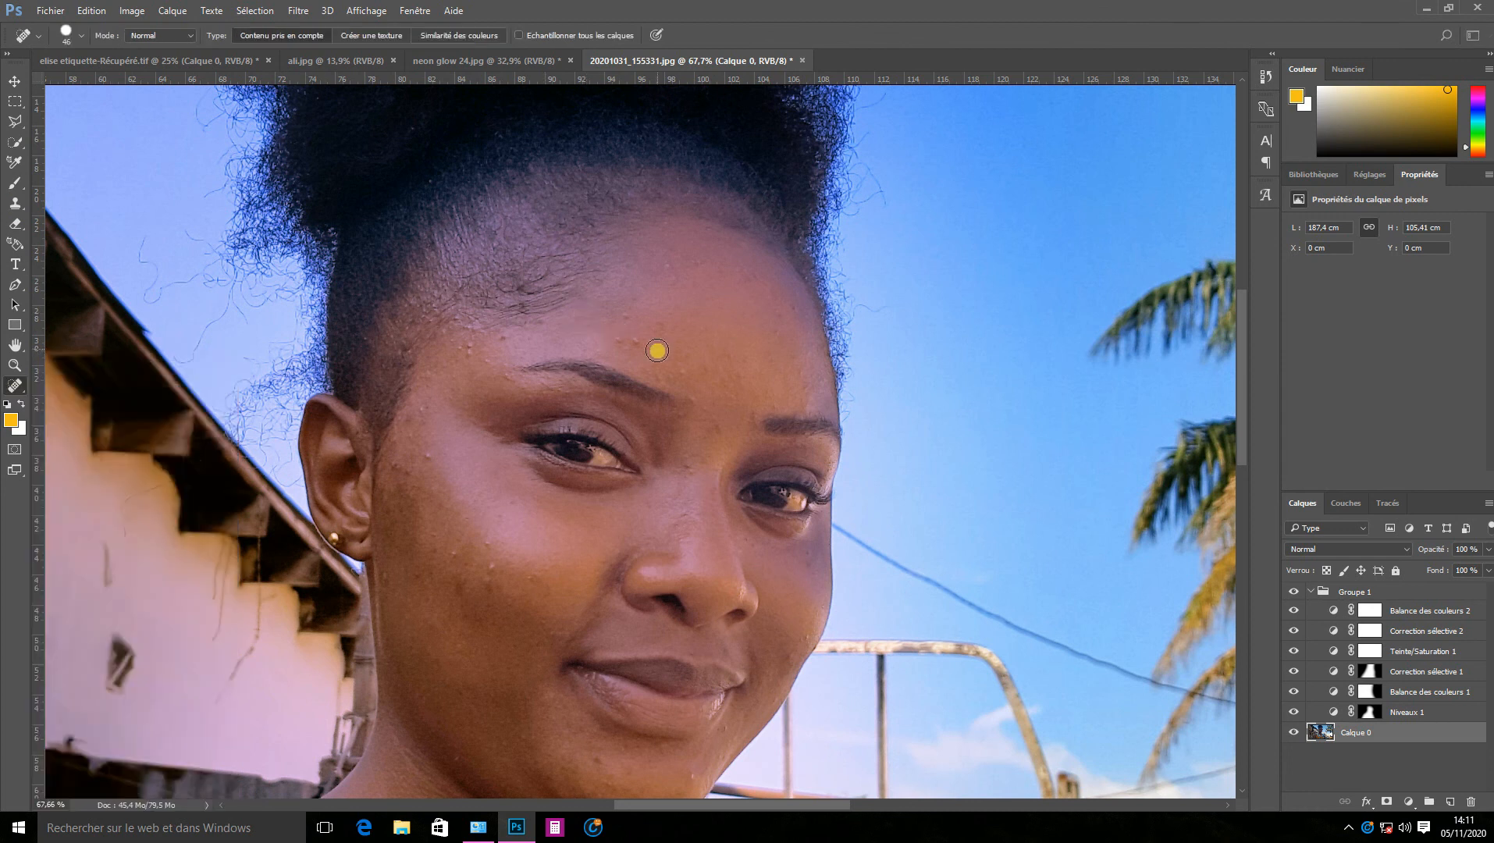
left_click(631, 342)
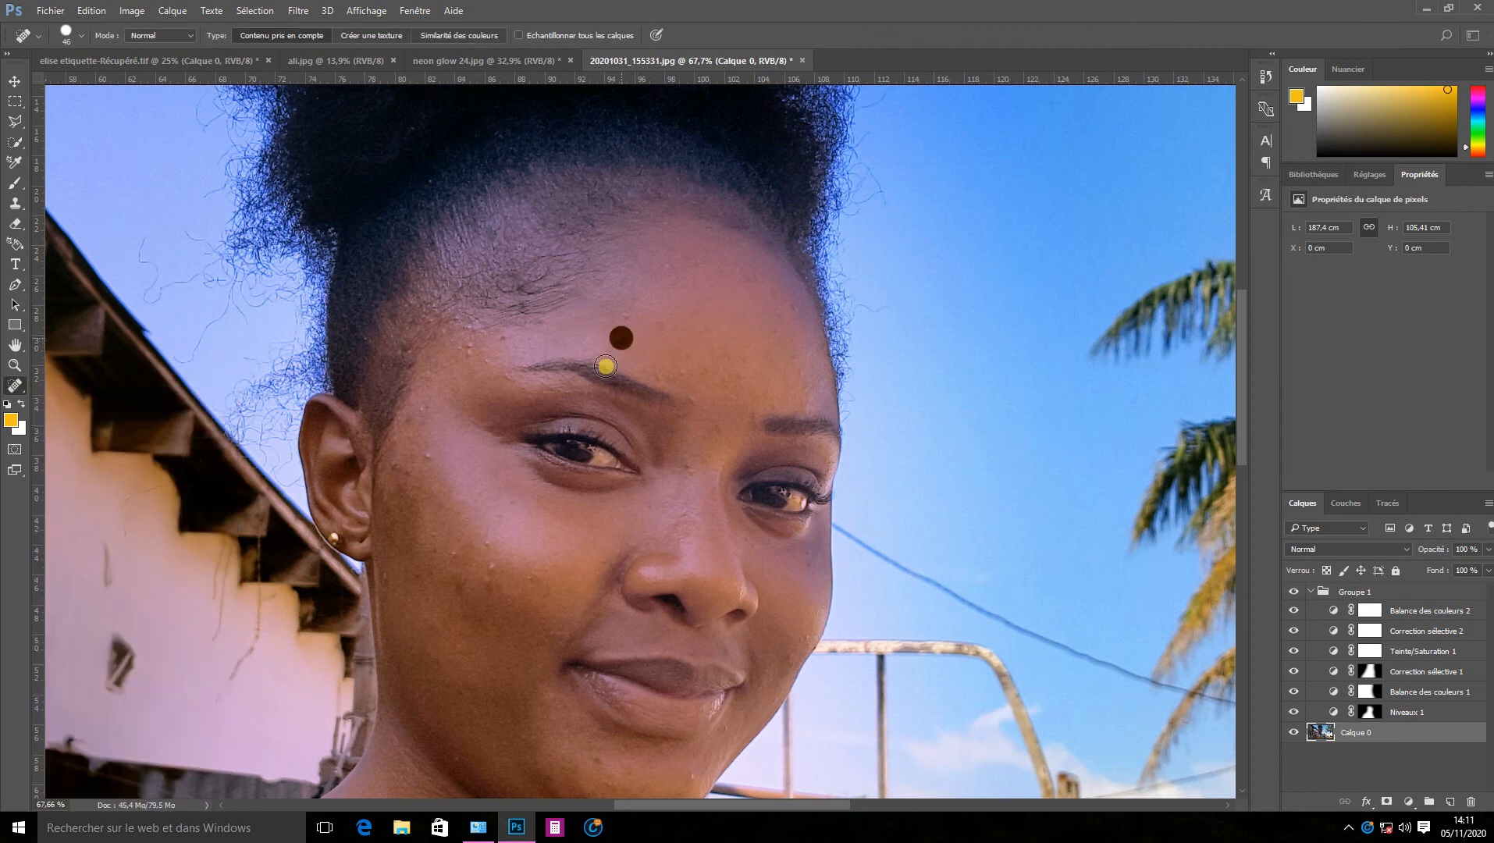
left_click(485, 538)
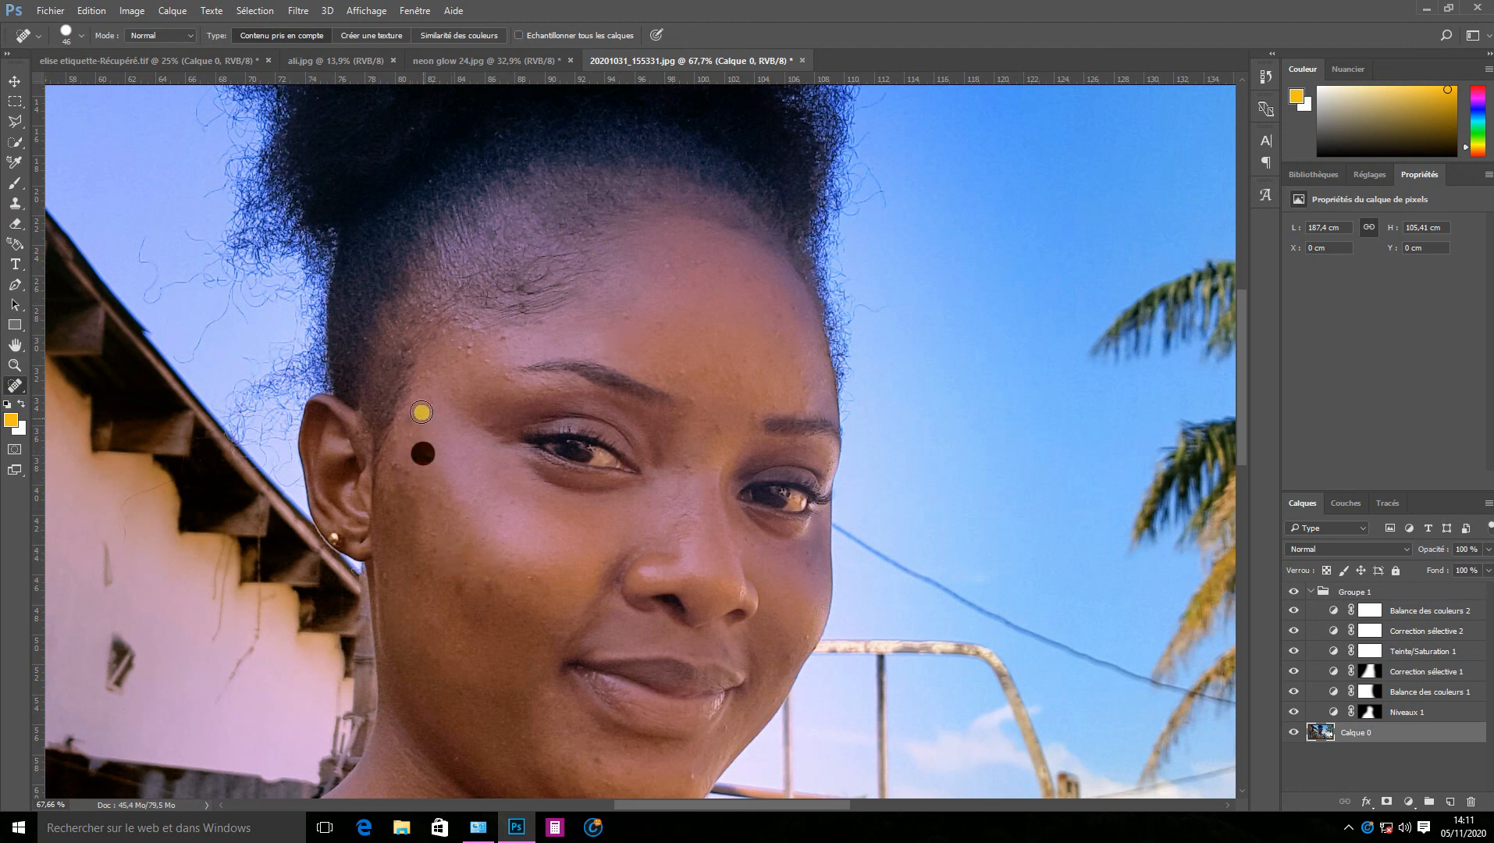
scroll(663, 577, "down", 1)
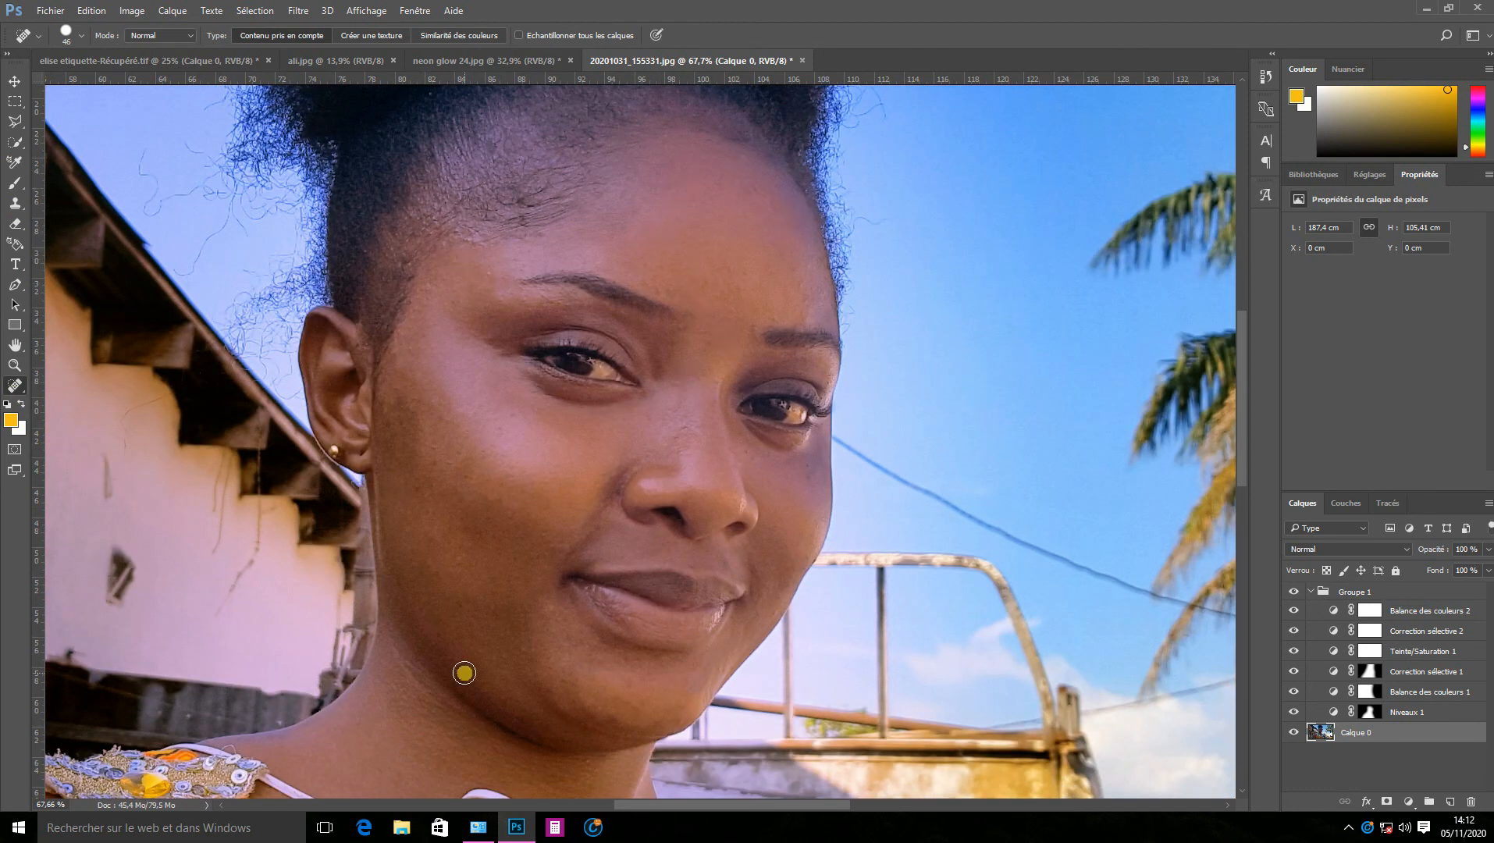
scroll(507, 659, "down", 1)
Compare the full retouched portrait with and without the adjustment group, leaving Groupe 1 visible.
scroll(542, 559, "down", 3)
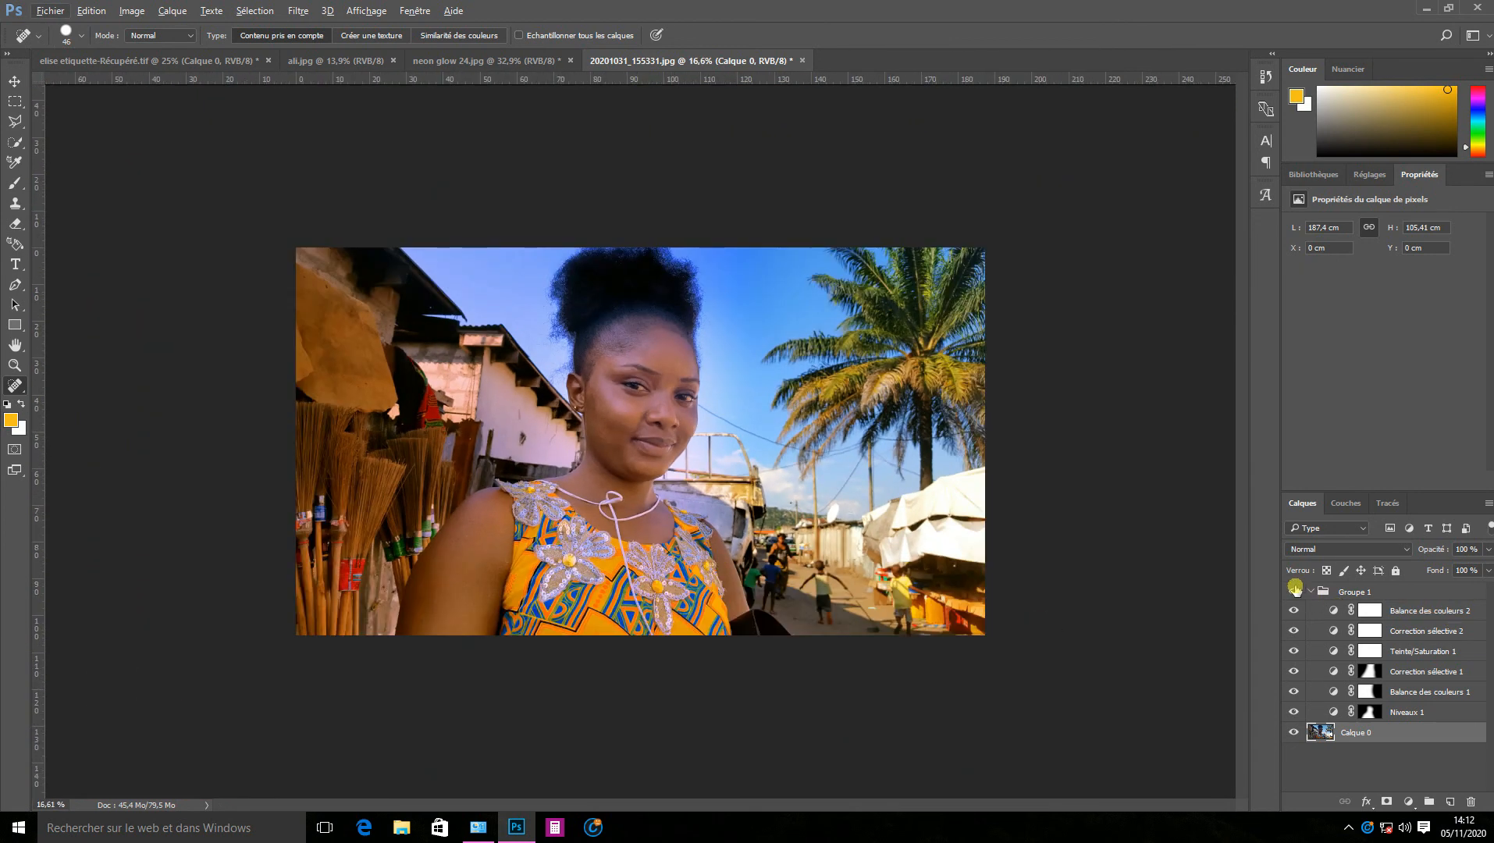
left_click(1293, 590)
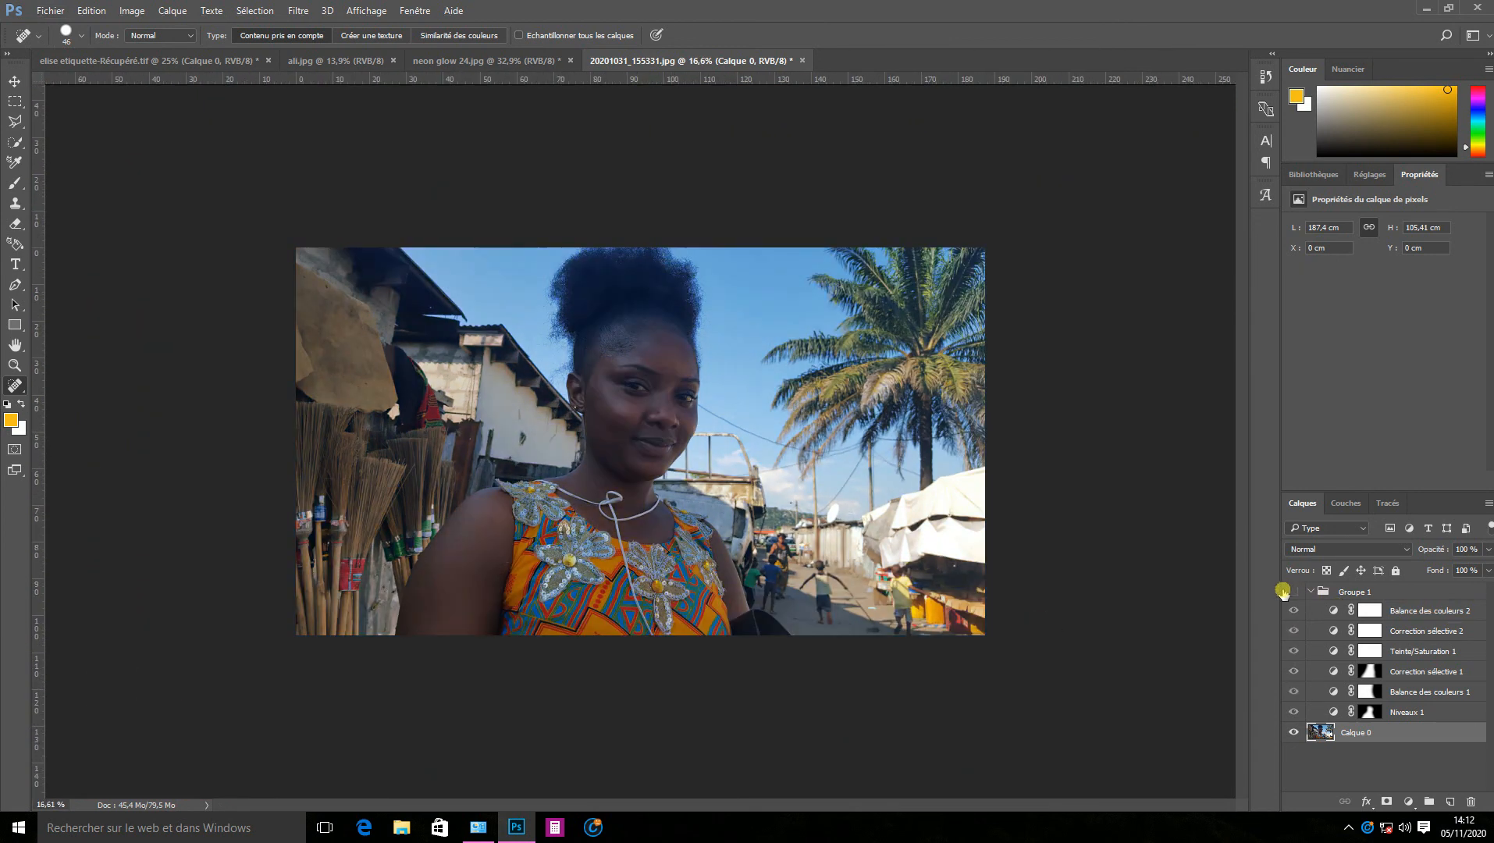
scroll(806, 452, "up", 1)
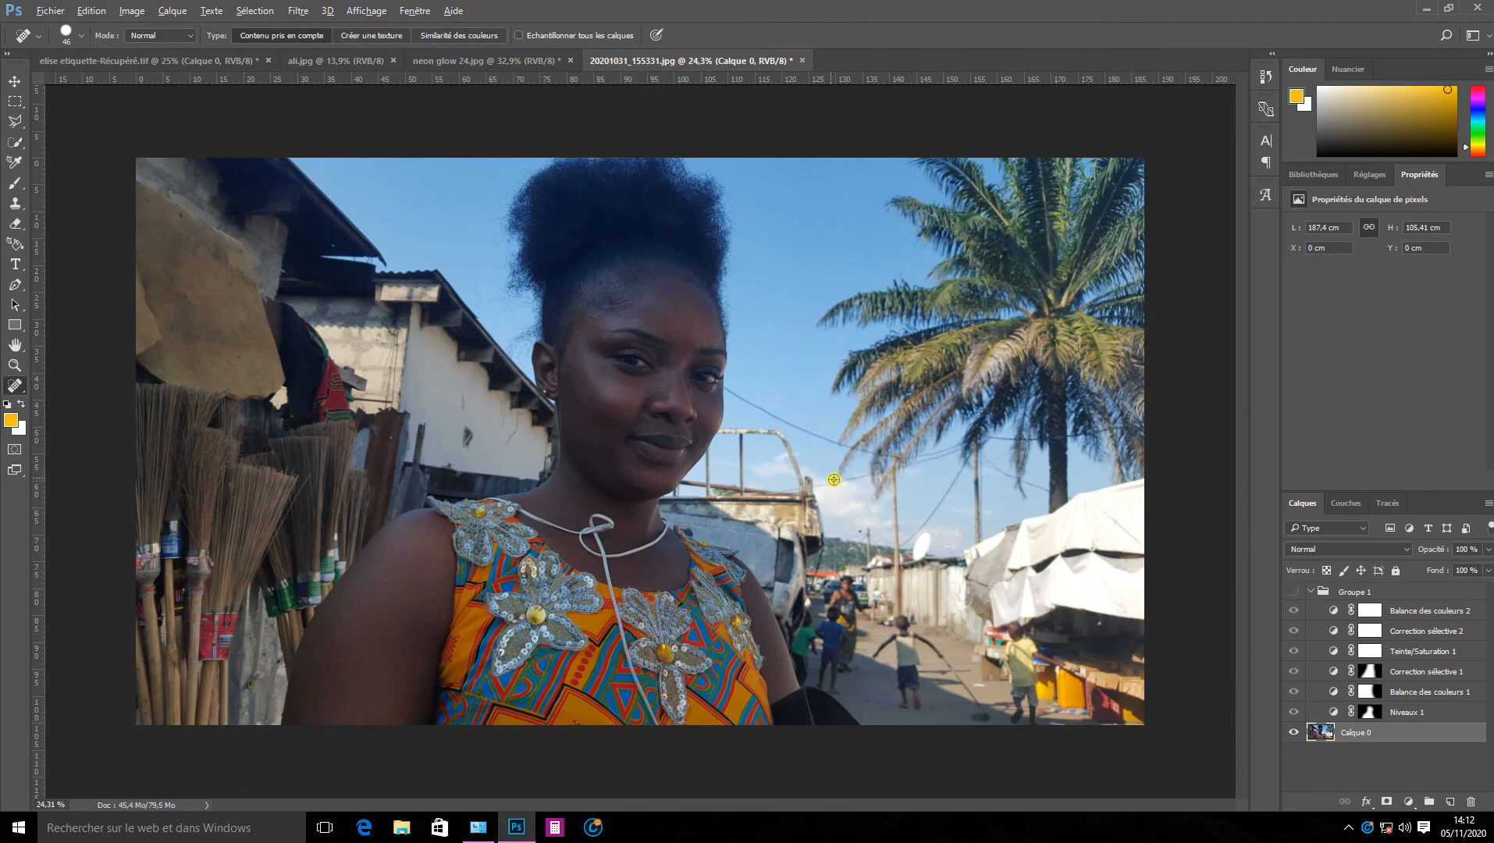
left_click(1293, 593)
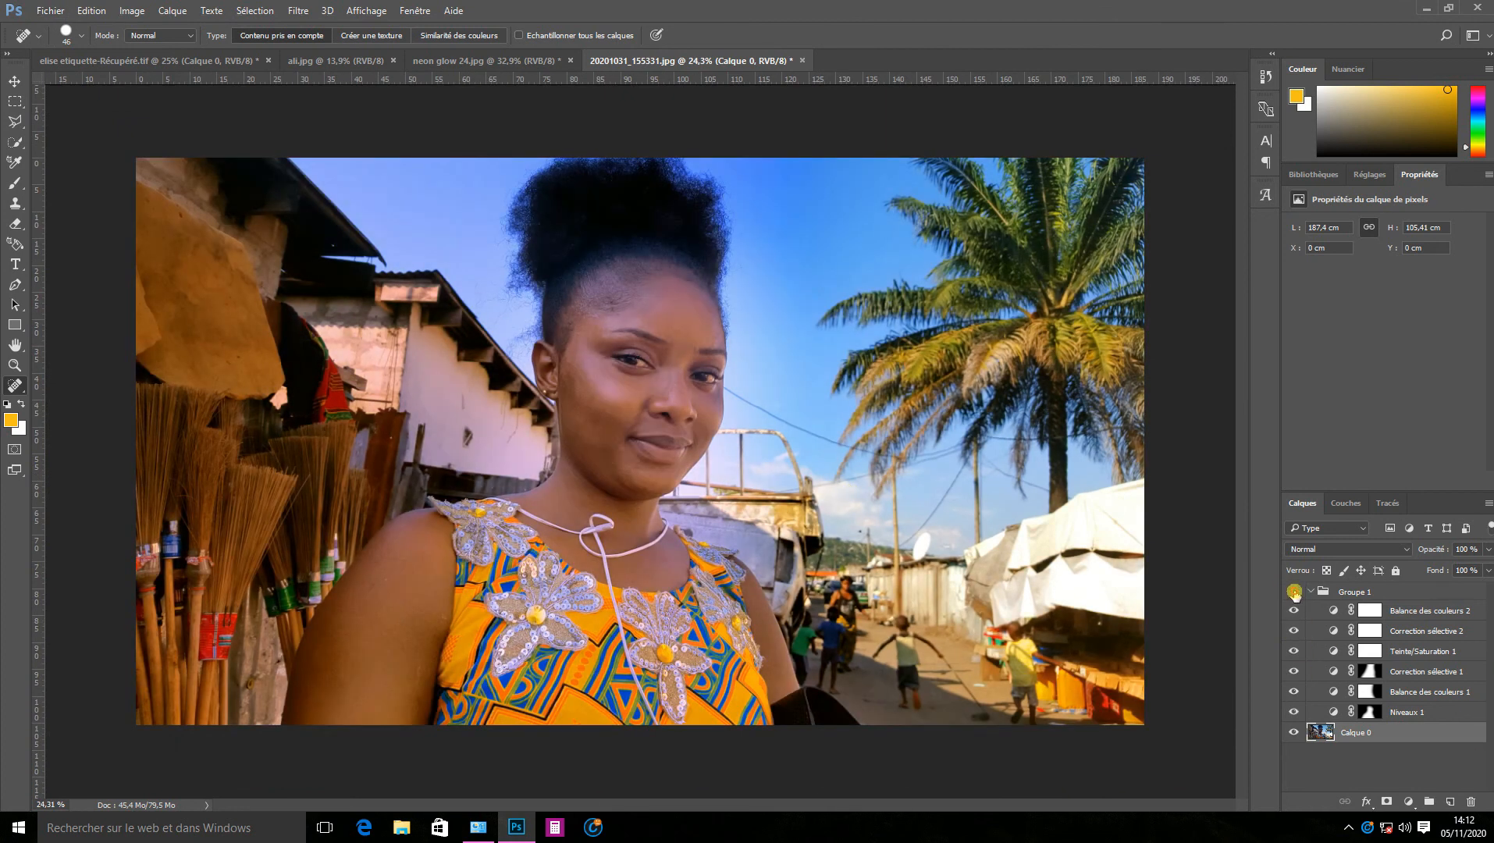
left_click(1293, 593)
left_click(1294, 593)
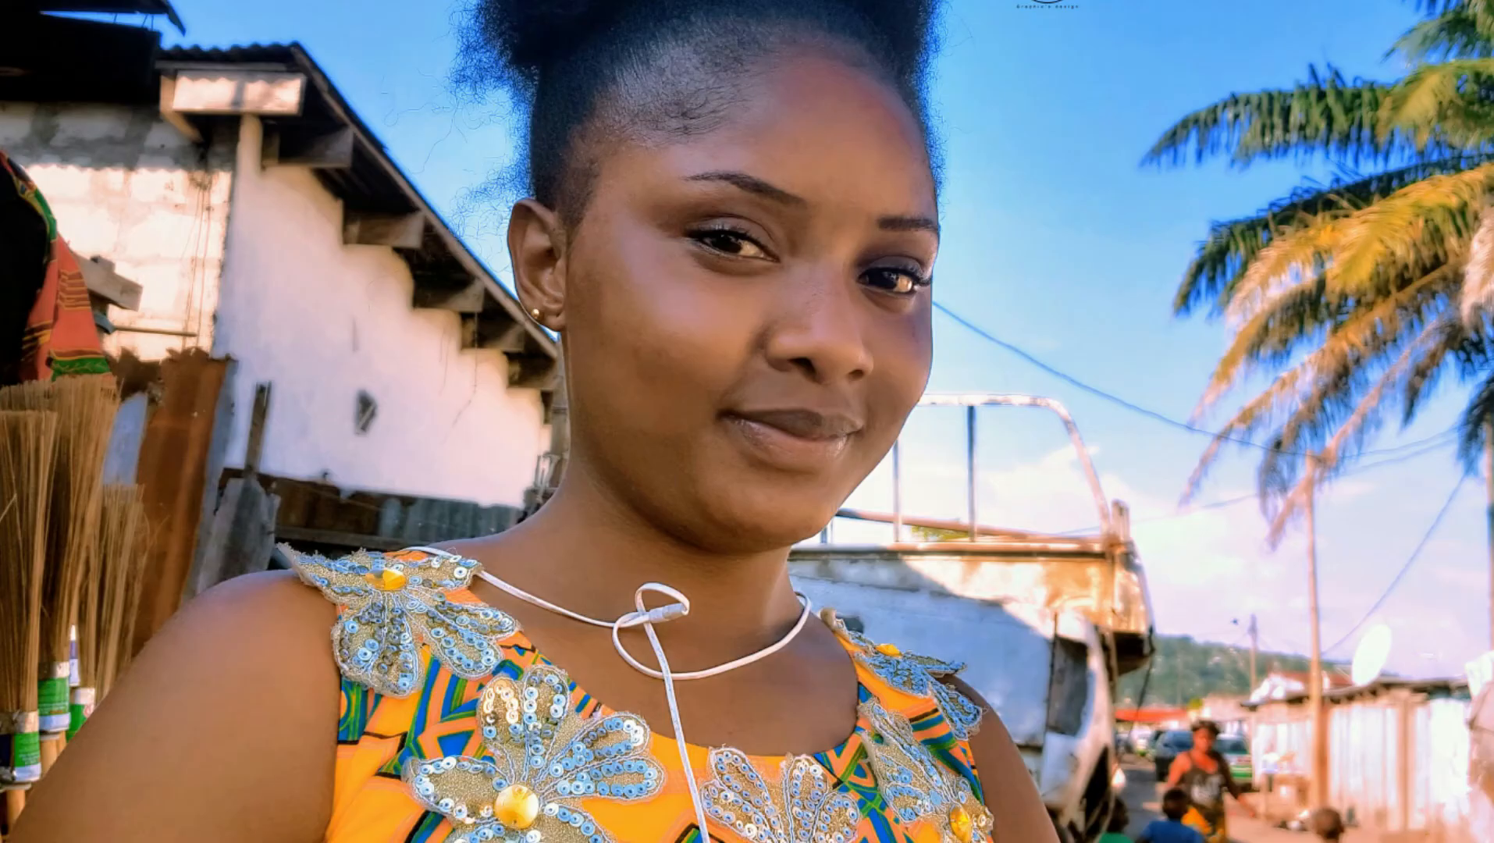